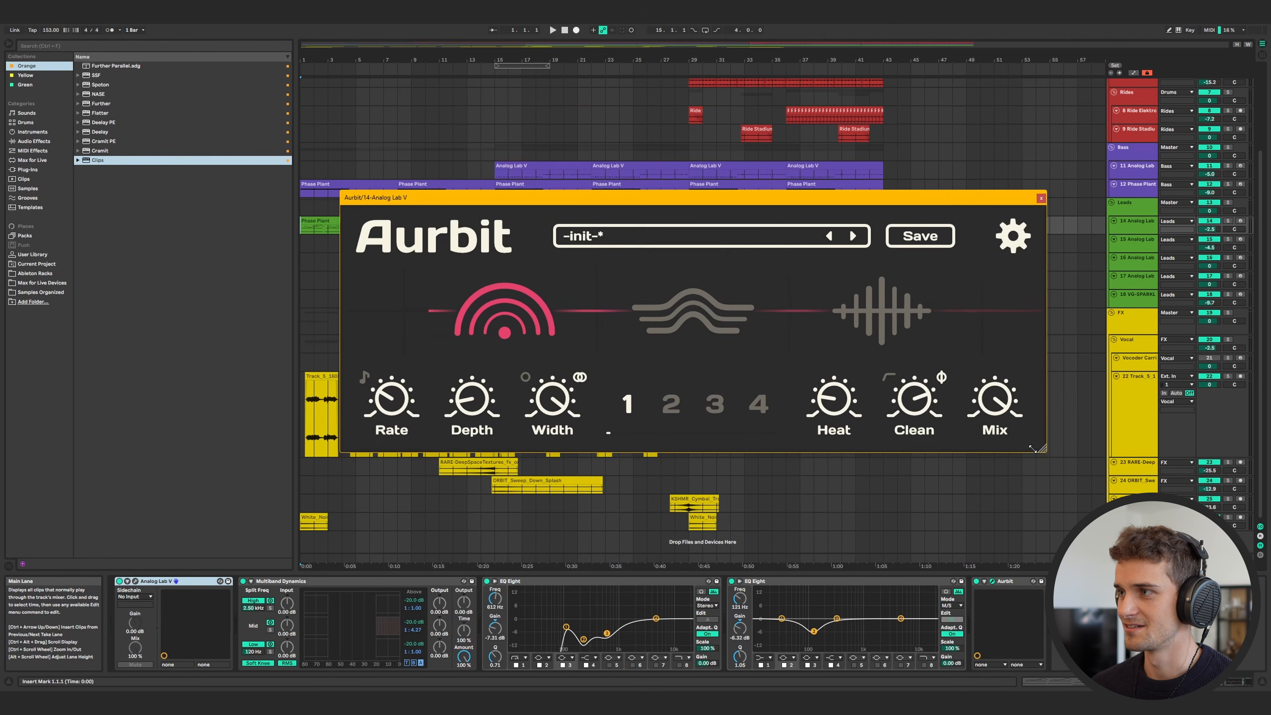
Reposition and enlarge the Aurbit plugin window, and try its arc, wave and waveform effect modes.
{"action": "mouse_move", "coordinate": [764, 195]}
{"action": "left_mouse_down"}
{"action": "mouse_move", "coordinate": [747, 211]}
{"action": "mouse_move", "coordinate": [763, 207]}
{"action": "left_mouse_up"}
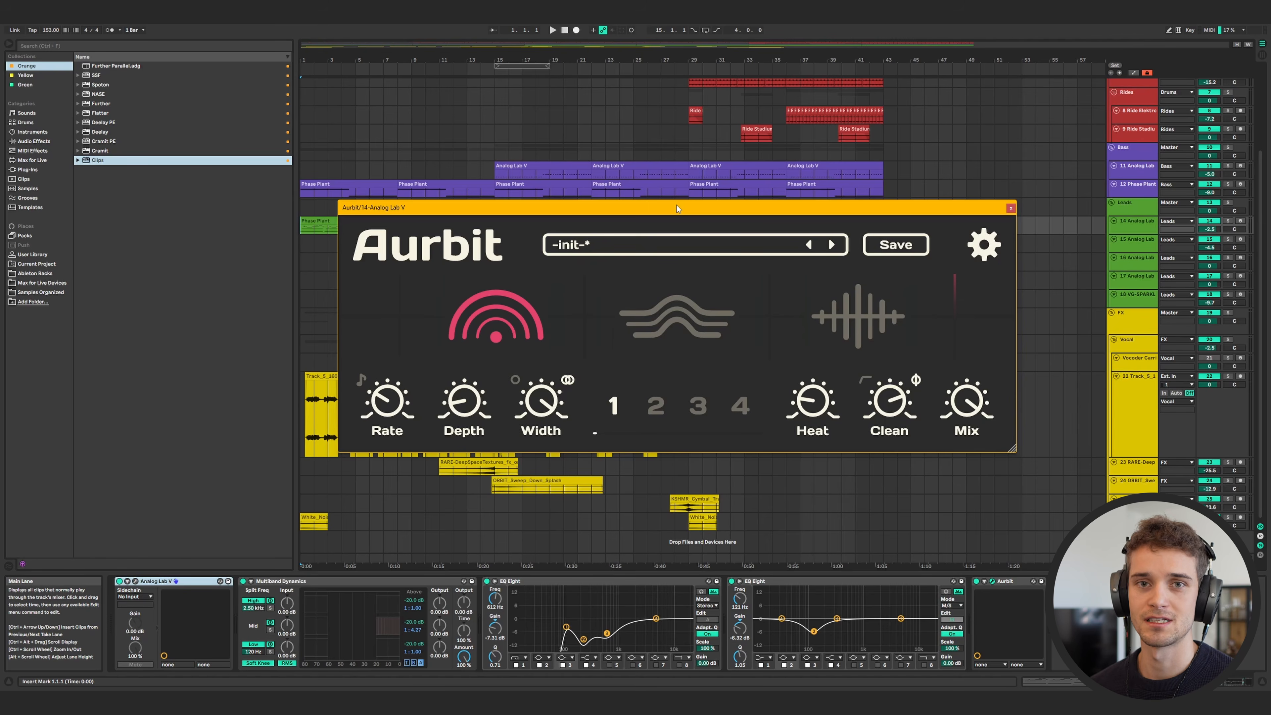
{"action": "left_click_drag", "start_coordinate": [527, 208], "coordinate": [557, 185]}
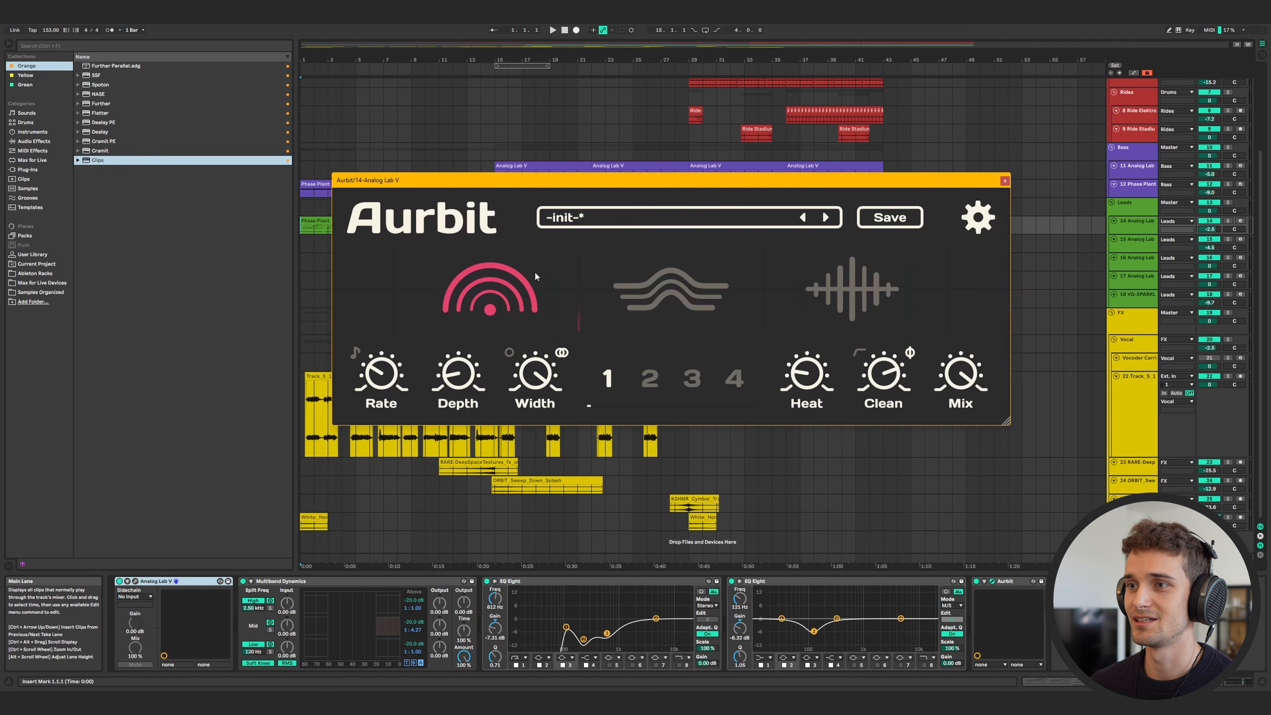
{"action": "left_click", "coordinate": [839, 293]}
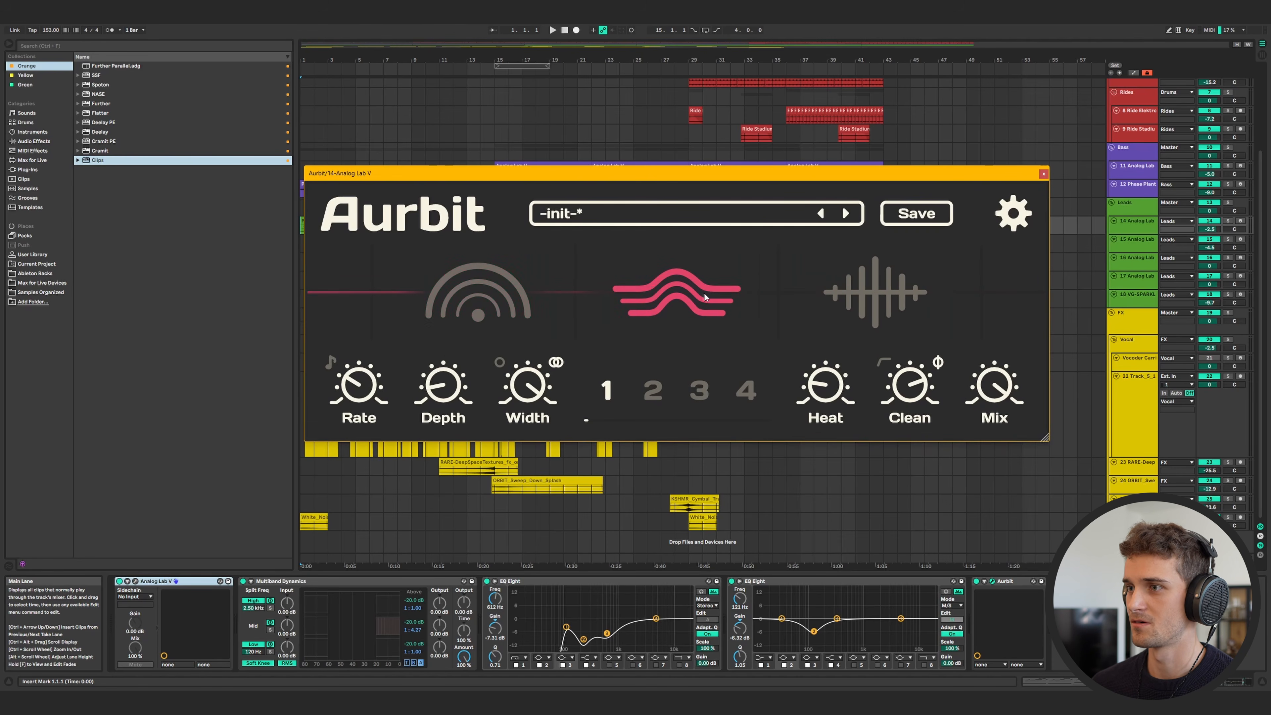
{"action": "left_click", "coordinate": [879, 298]}
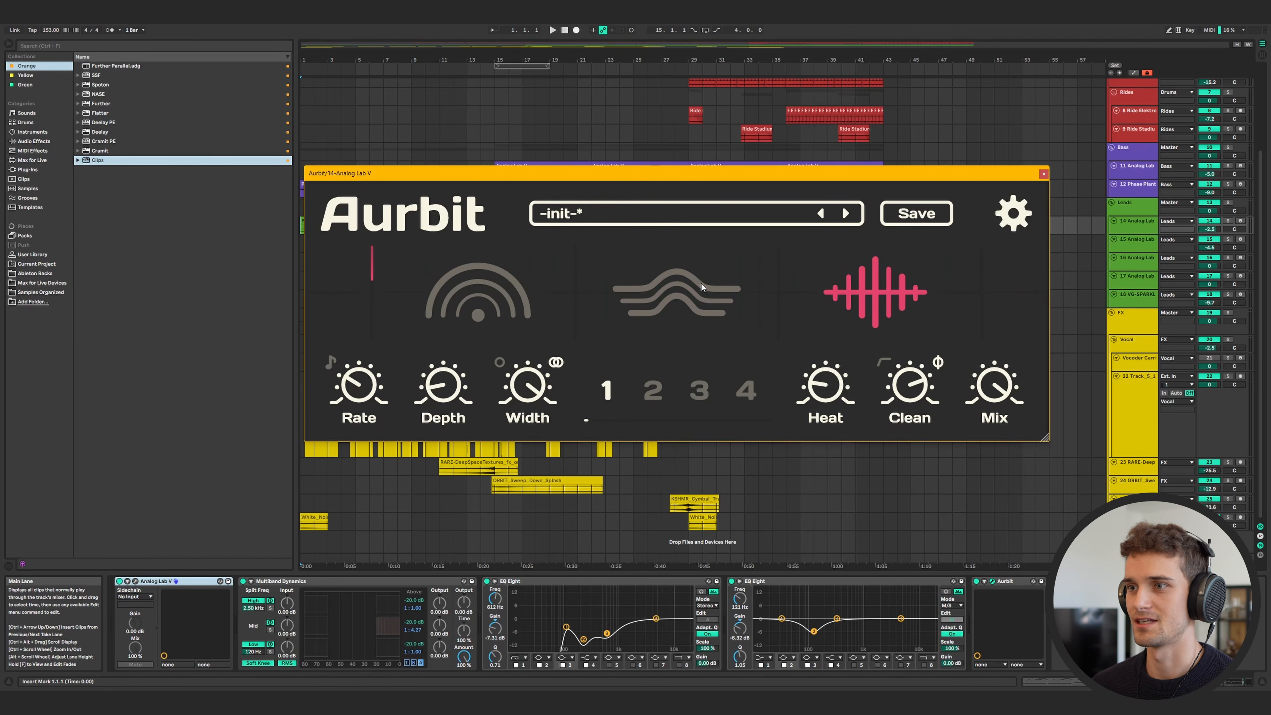
{"action": "left_click", "coordinate": [698, 304]}
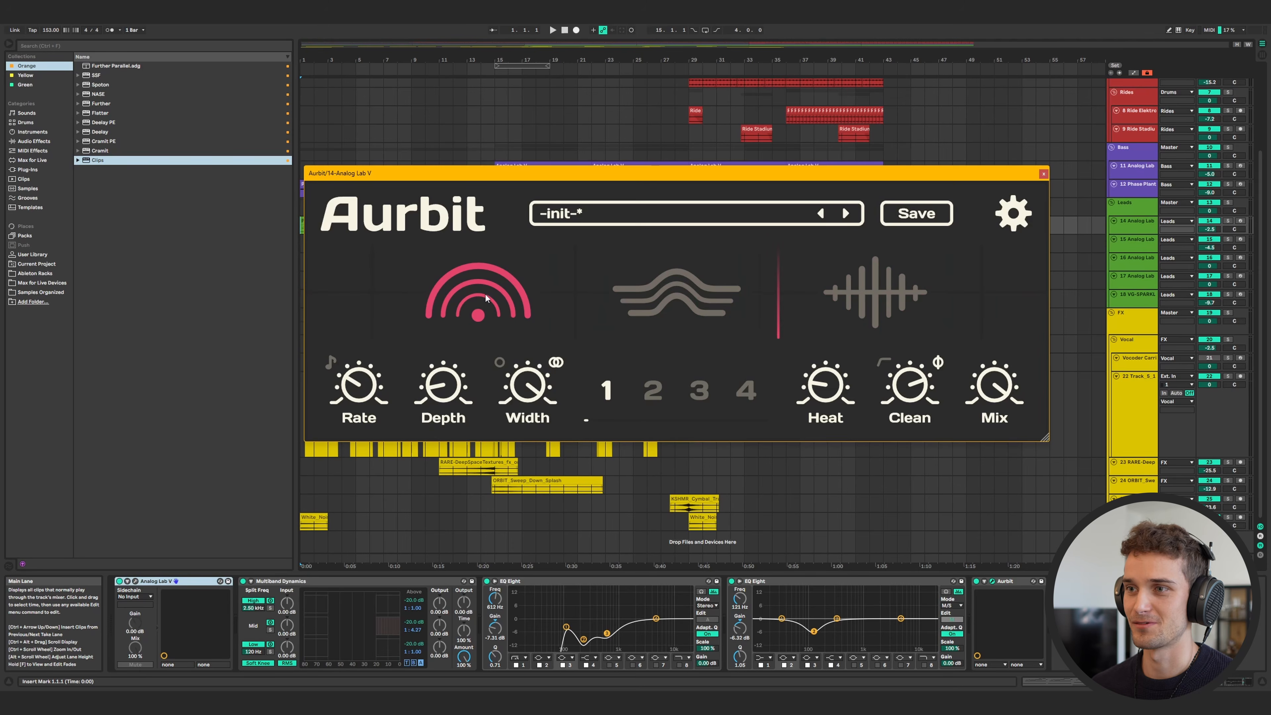
Compare variations 1 and 2 of Aurbit across the arc, wave and waveform effect modes.
{"action": "left_click", "coordinate": [656, 392]}
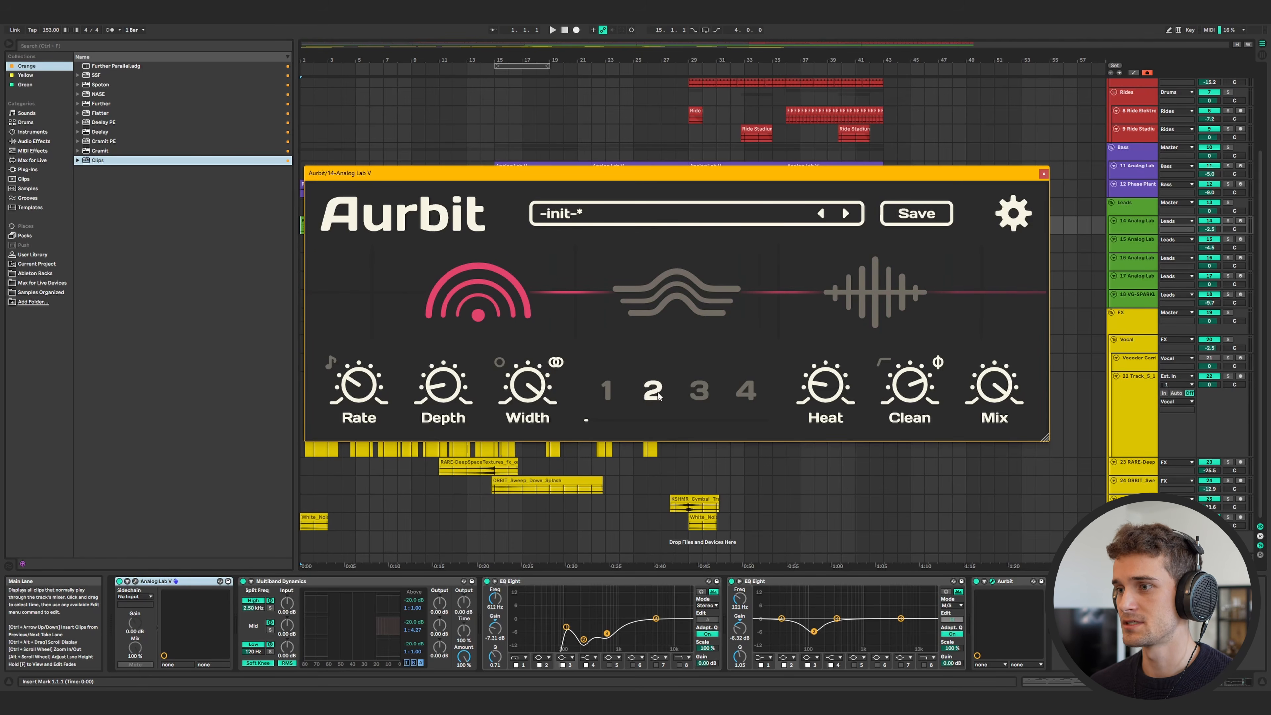
{"action": "left_click", "coordinate": [604, 392]}
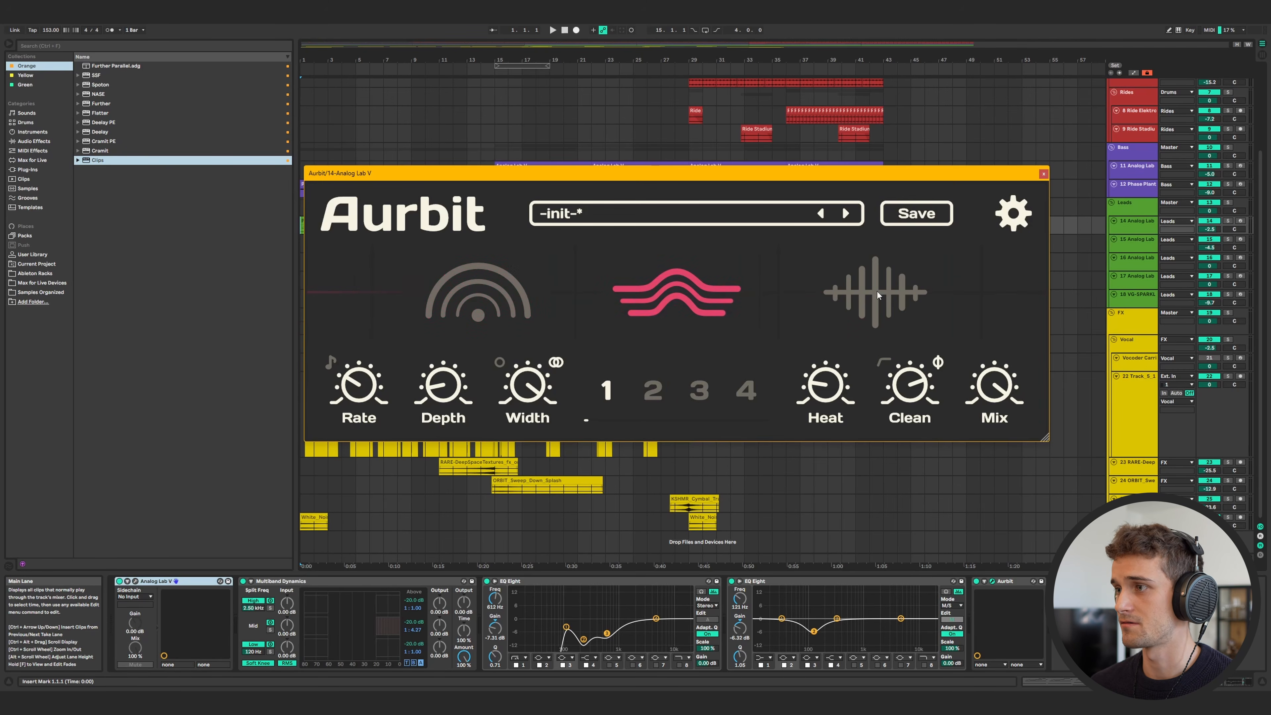
{"action": "left_click", "coordinate": [451, 296]}
{"action": "left_click", "coordinate": [648, 392]}
{"action": "left_click", "coordinate": [680, 297]}
{"action": "left_click", "coordinate": [890, 284]}
{"action": "left_click", "coordinate": [460, 299]}
{"action": "left_click", "coordinate": [690, 301]}
{"action": "left_click", "coordinate": [876, 285]}
{"action": "left_click", "coordinate": [606, 394]}
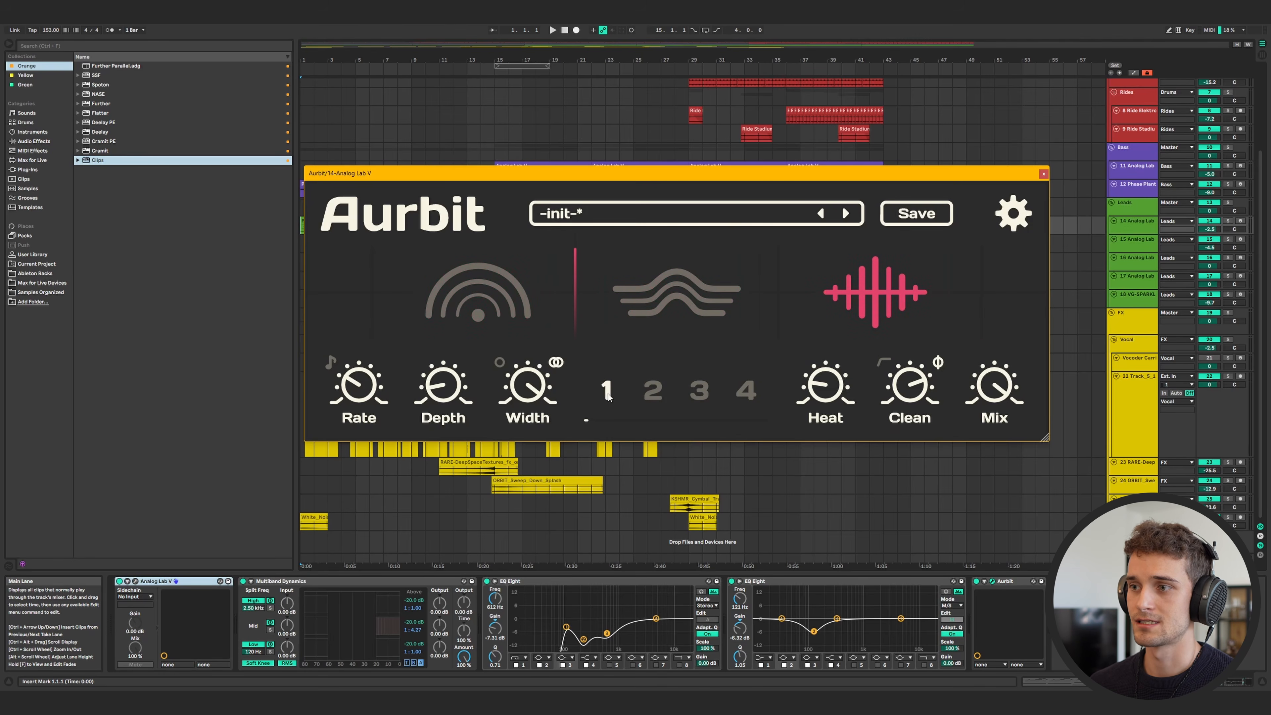
Go through variations 1 to 4, mainly in wave mode, and return Aurbit to variation 1 in arc mode.
{"action": "left_click", "coordinate": [651, 391]}
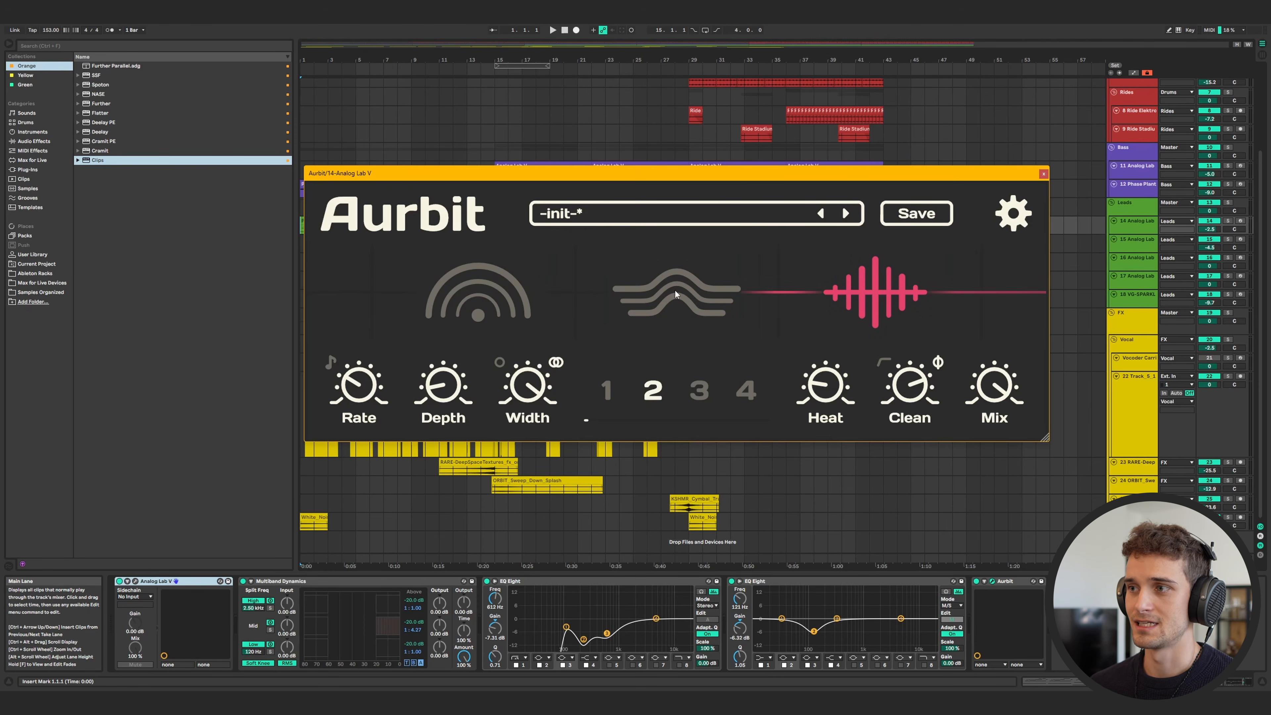
{"action": "left_click", "coordinate": [600, 372]}
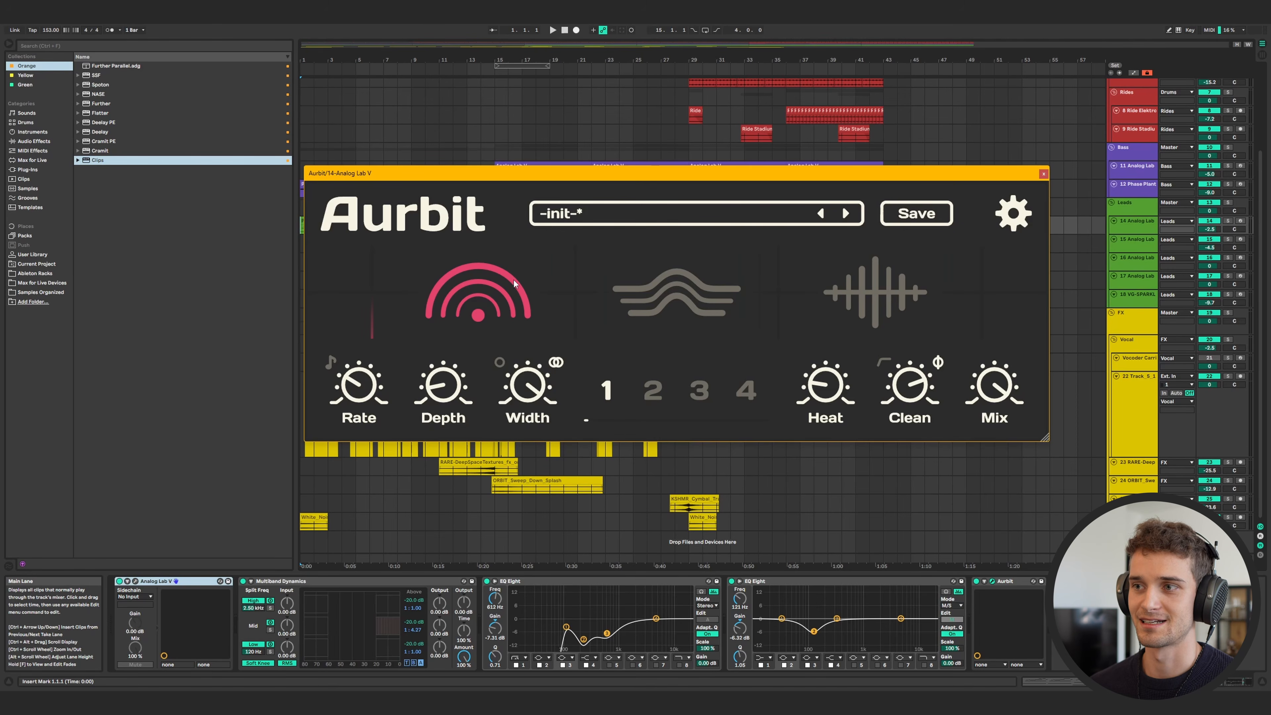
{"action": "left_click", "coordinate": [682, 301]}
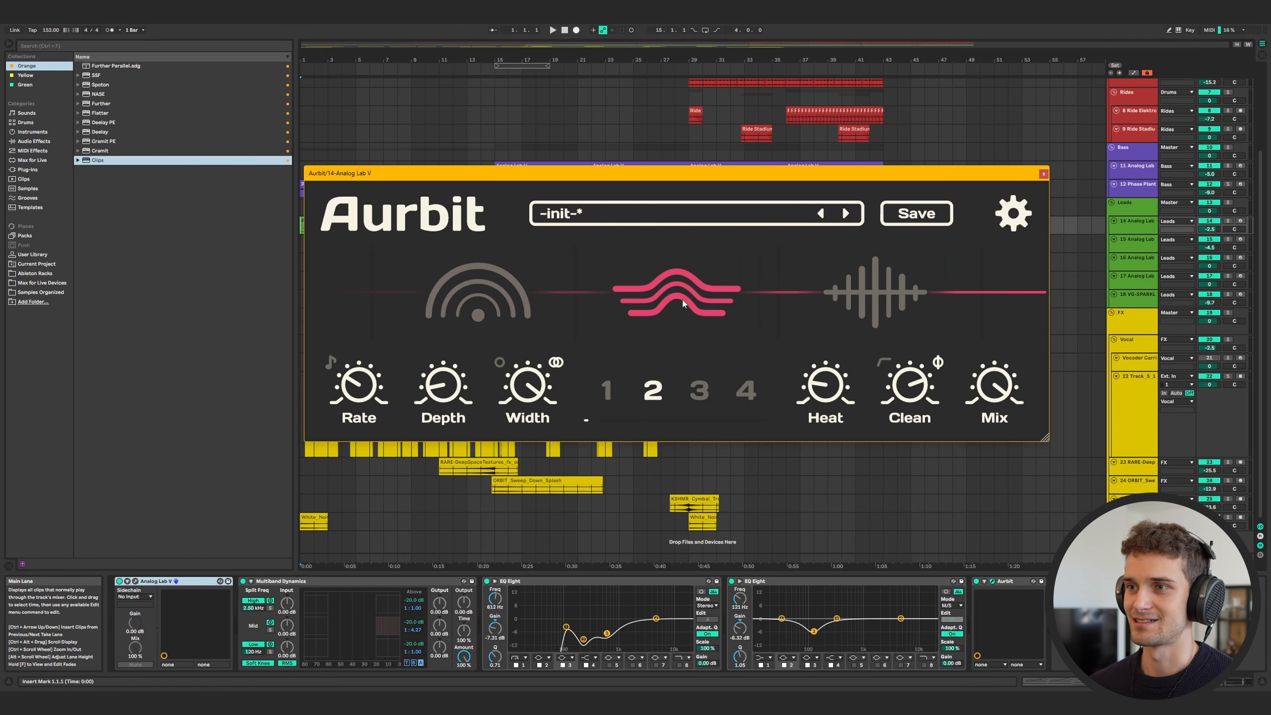
{"action": "left_click", "coordinate": [699, 391]}
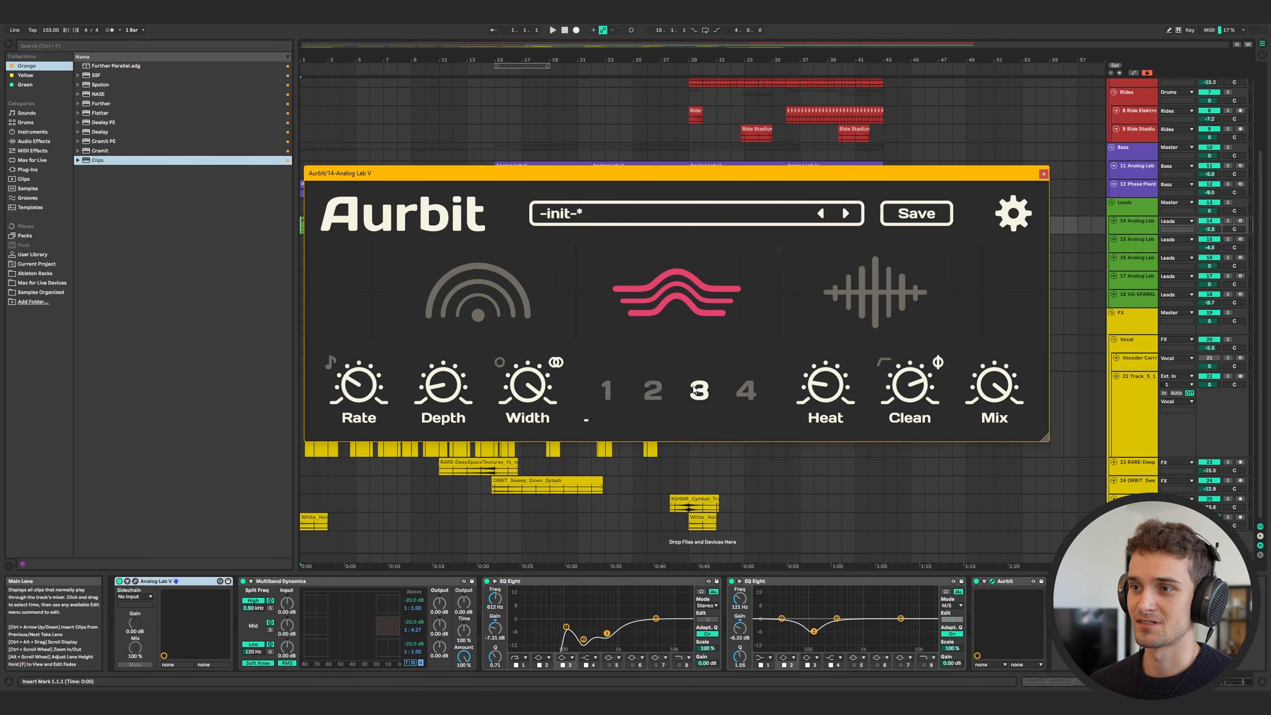
{"action": "left_click", "coordinate": [746, 391]}
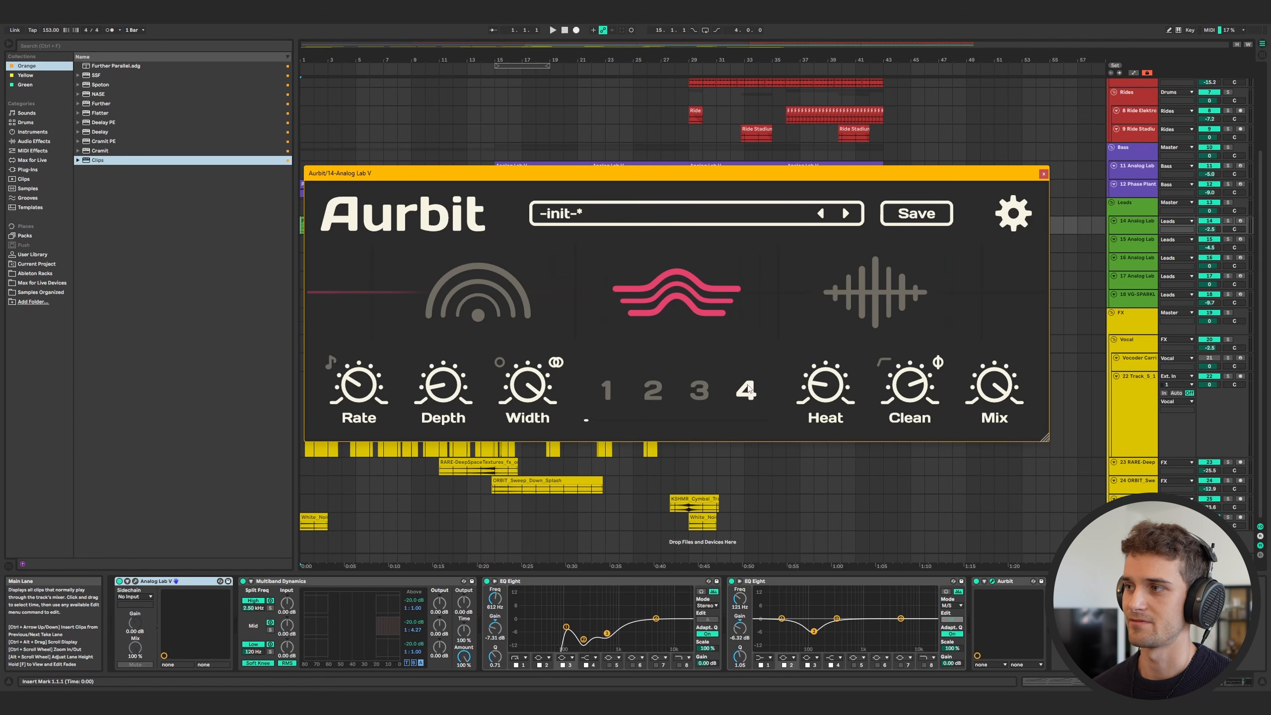
{"action": "left_click", "coordinate": [606, 390]}
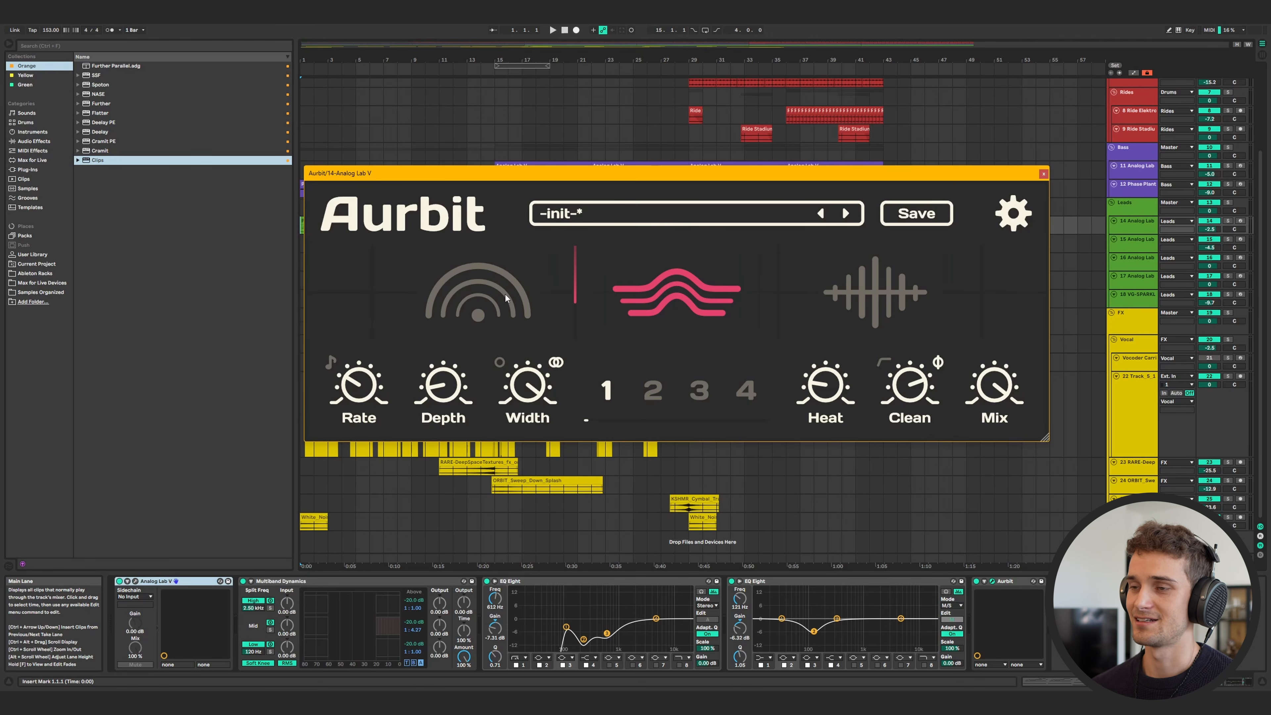
{"action": "left_click", "coordinate": [505, 299]}
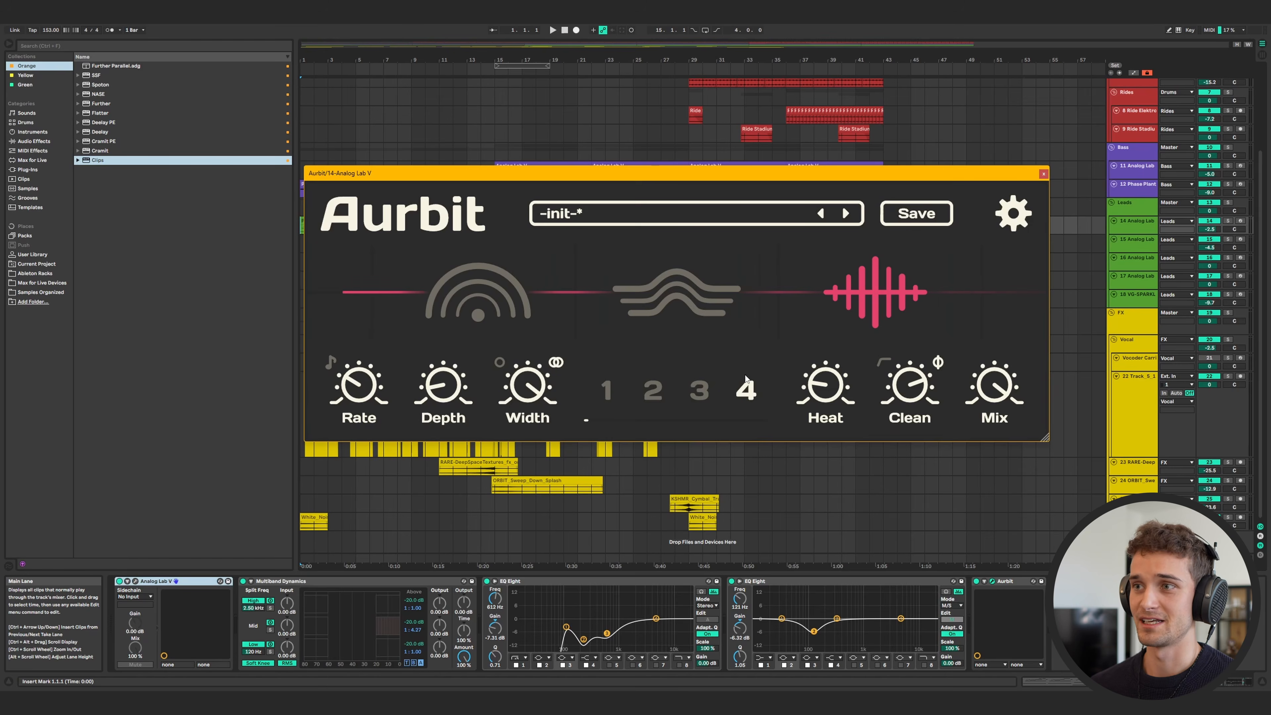
Search the whole browser library for "aurbit" and load a new Aurbit instance on track 14 Analog Lab V.
{"action": "left_click_drag", "start_coordinate": [660, 174], "coordinate": [654, 244]}
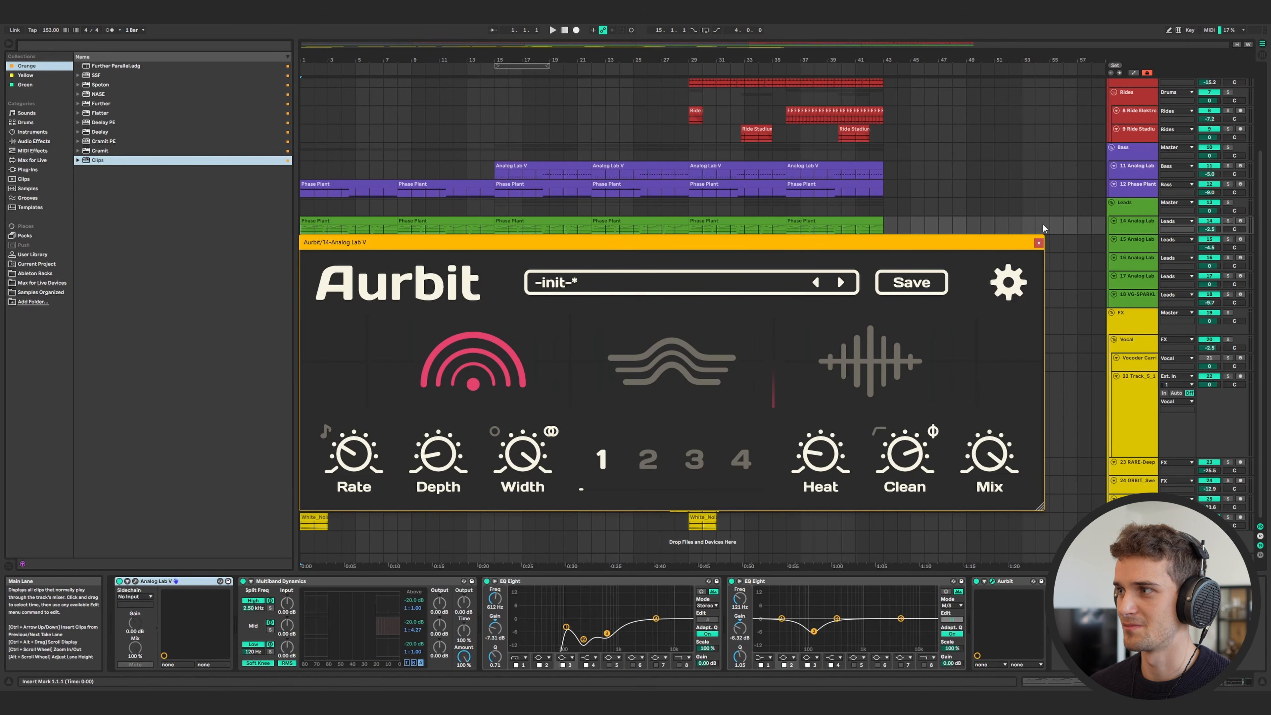
{"action": "left_click", "coordinate": [66, 42]}
{"action": "type", "text": "aut"}
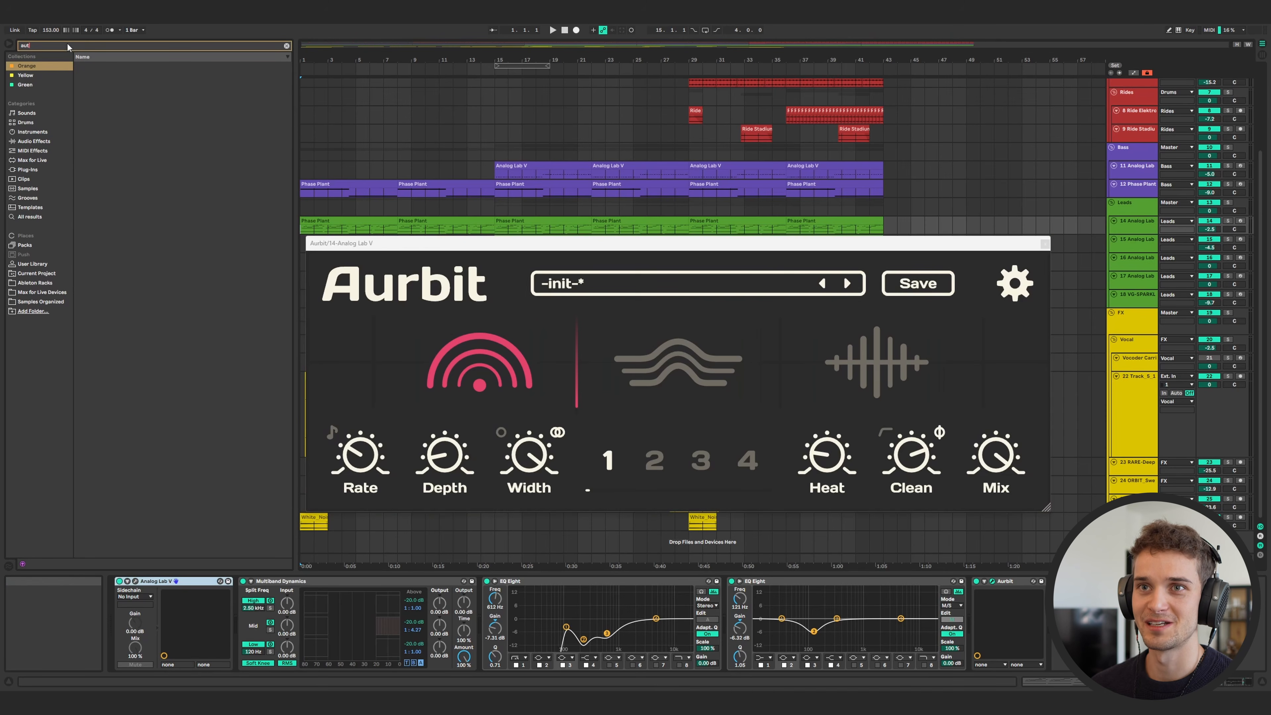
{"action": "left_click", "coordinate": [41, 215]}
{"action": "left_click", "coordinate": [104, 68]}
{"action": "double_click", "coordinate": [102, 65]}
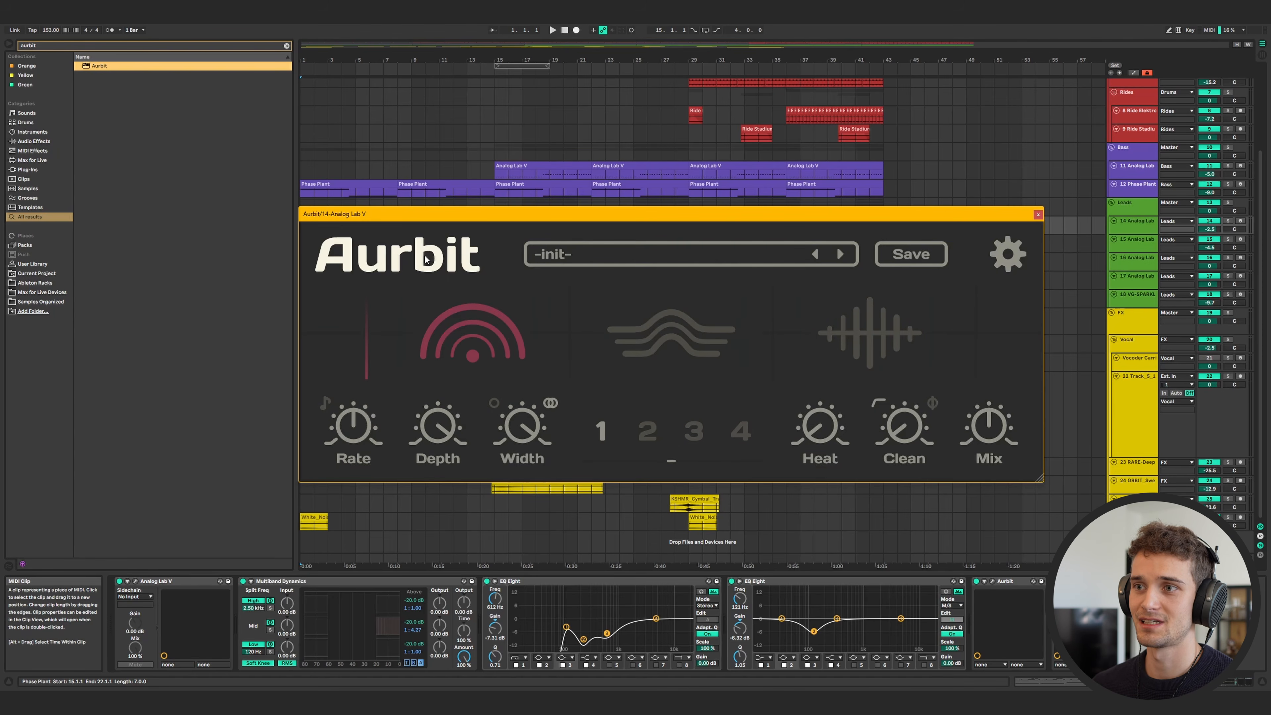
Reposition the new Aurbit window and open its preset list to view the Factory and User categories.
{"action": "left_click_drag", "start_coordinate": [418, 218], "coordinate": [417, 209]}
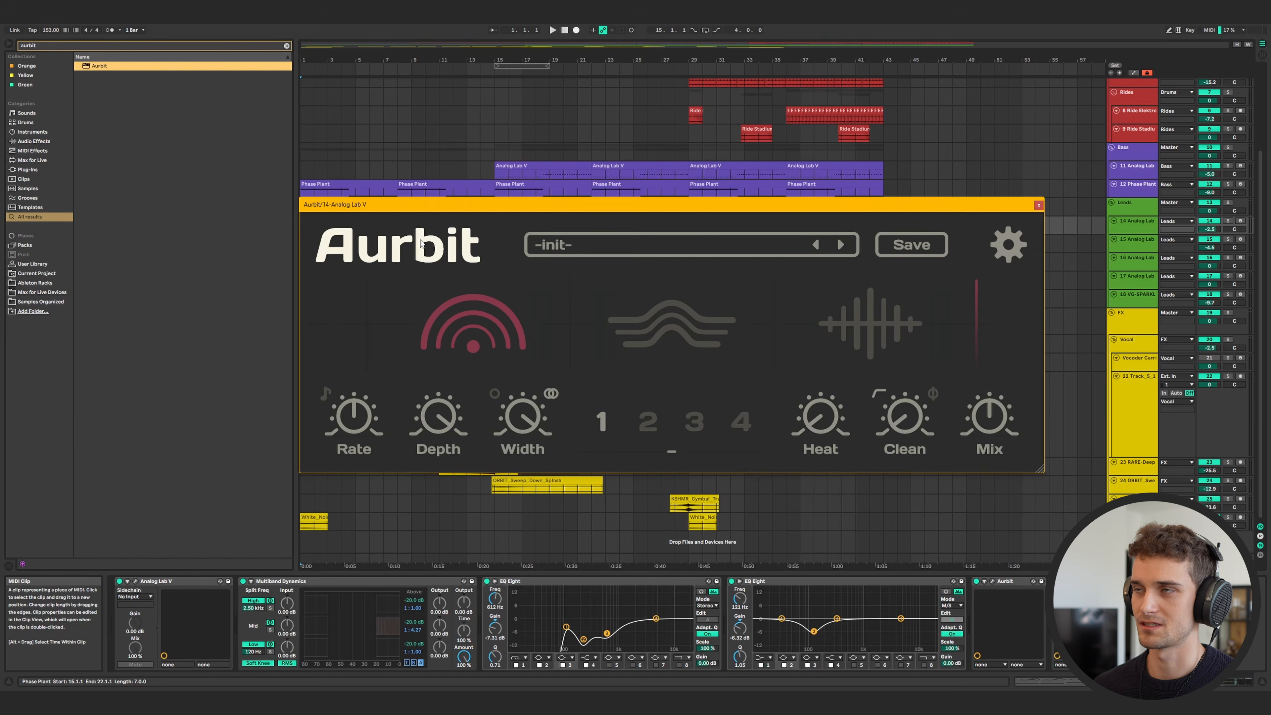
{"action": "left_click_drag", "start_coordinate": [543, 205], "coordinate": [541, 239]}
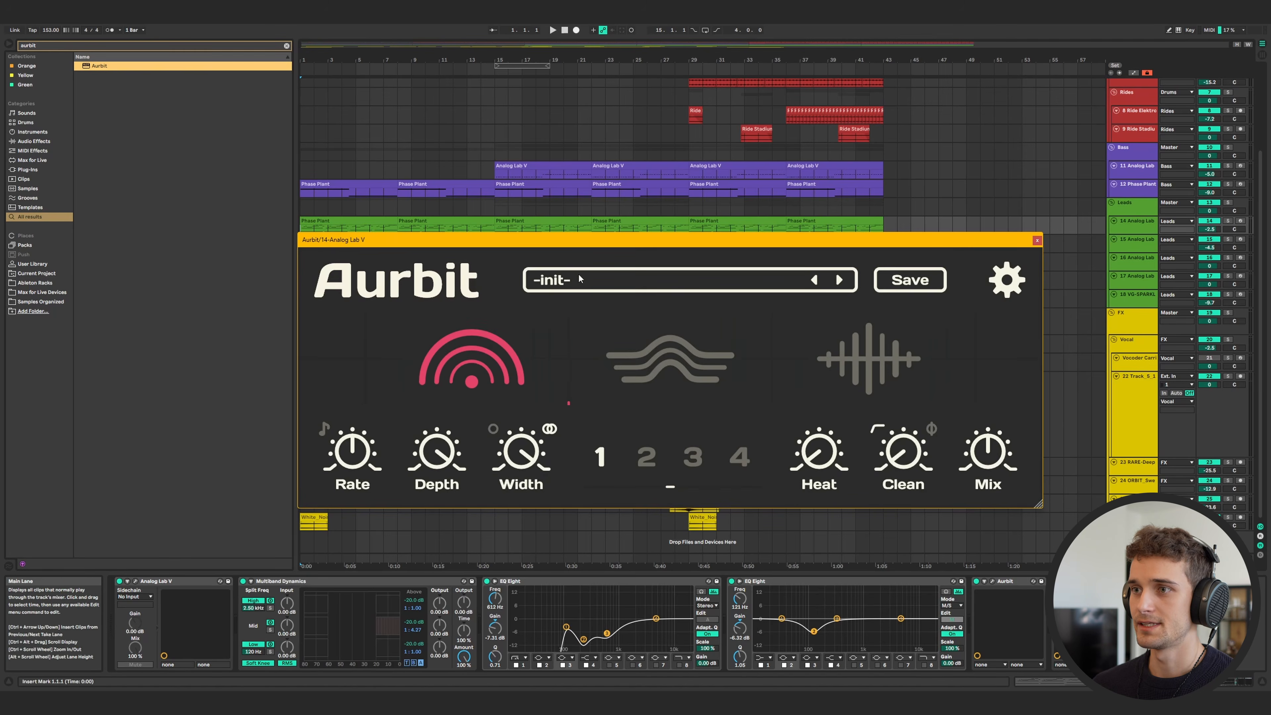
{"action": "left_click", "coordinate": [666, 281]}
{"action": "mouse_move", "coordinate": [635, 338]}
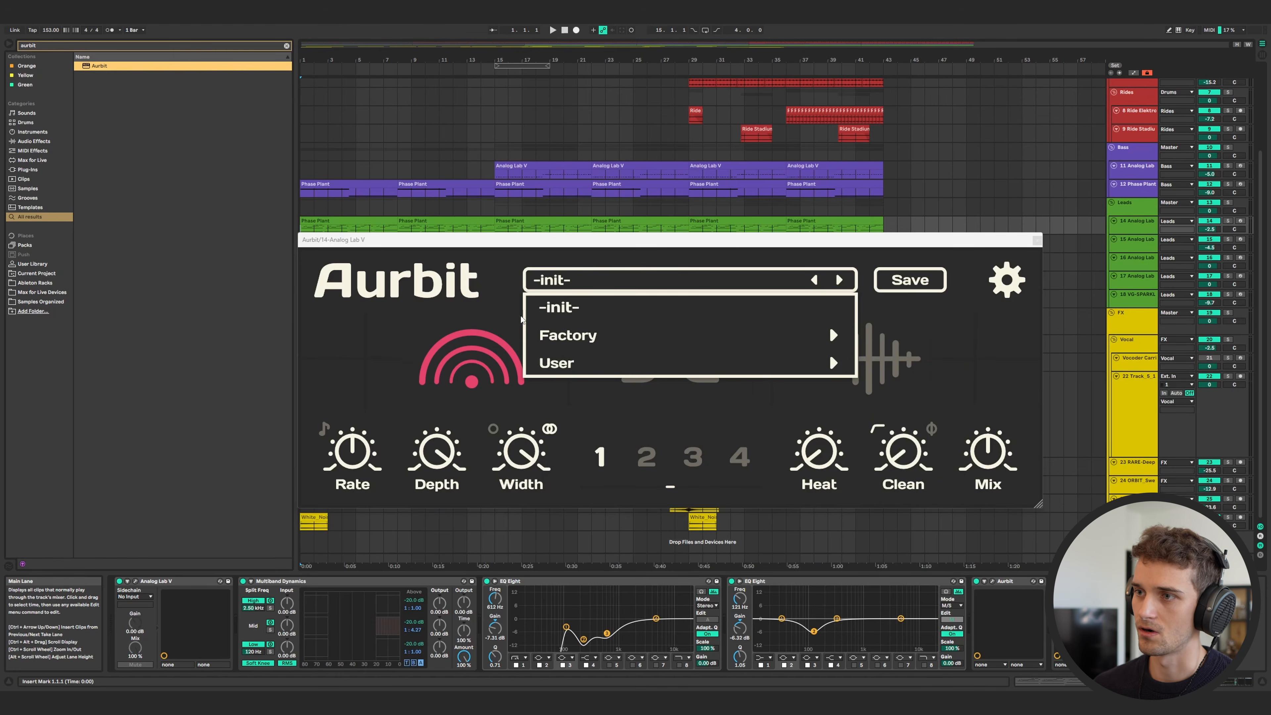
Open Aurbit's settings, try the Circuit, Blush and Ochre GUI themes, and set the theme back to Default.
{"action": "left_click", "coordinate": [1007, 280]}
{"action": "left_click", "coordinate": [1007, 279]}
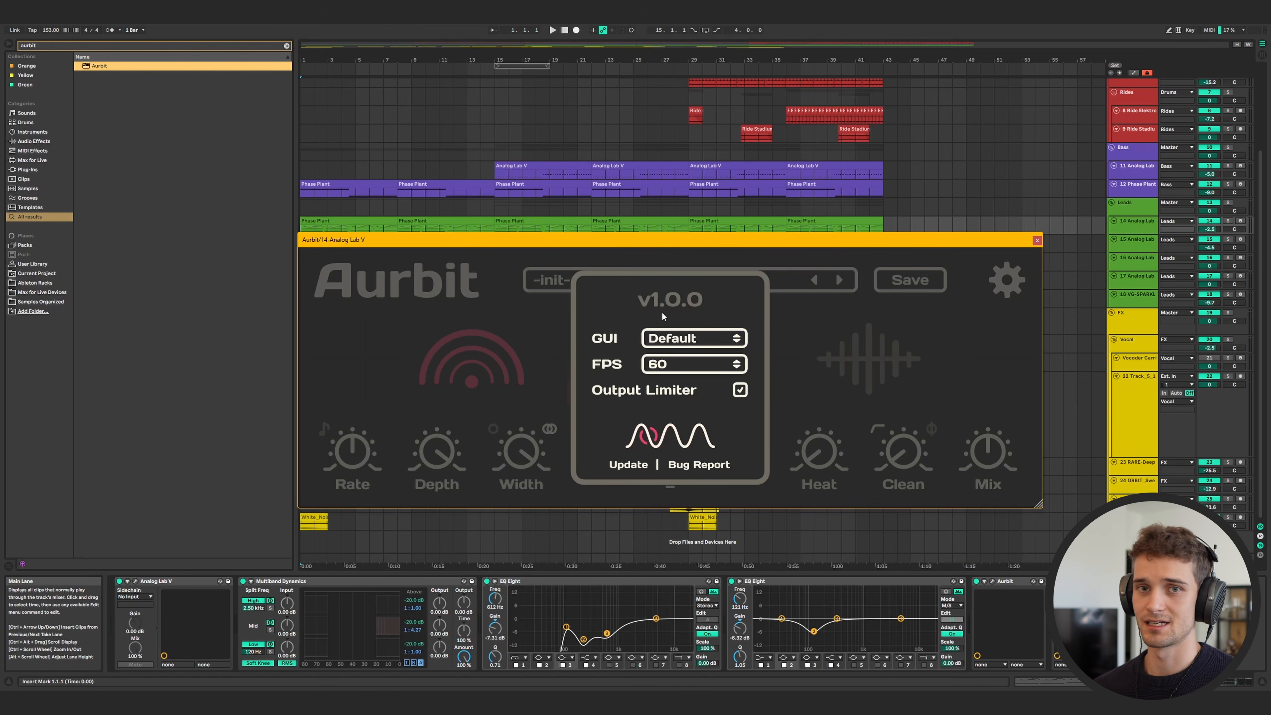
{"action": "left_click", "coordinate": [693, 338]}
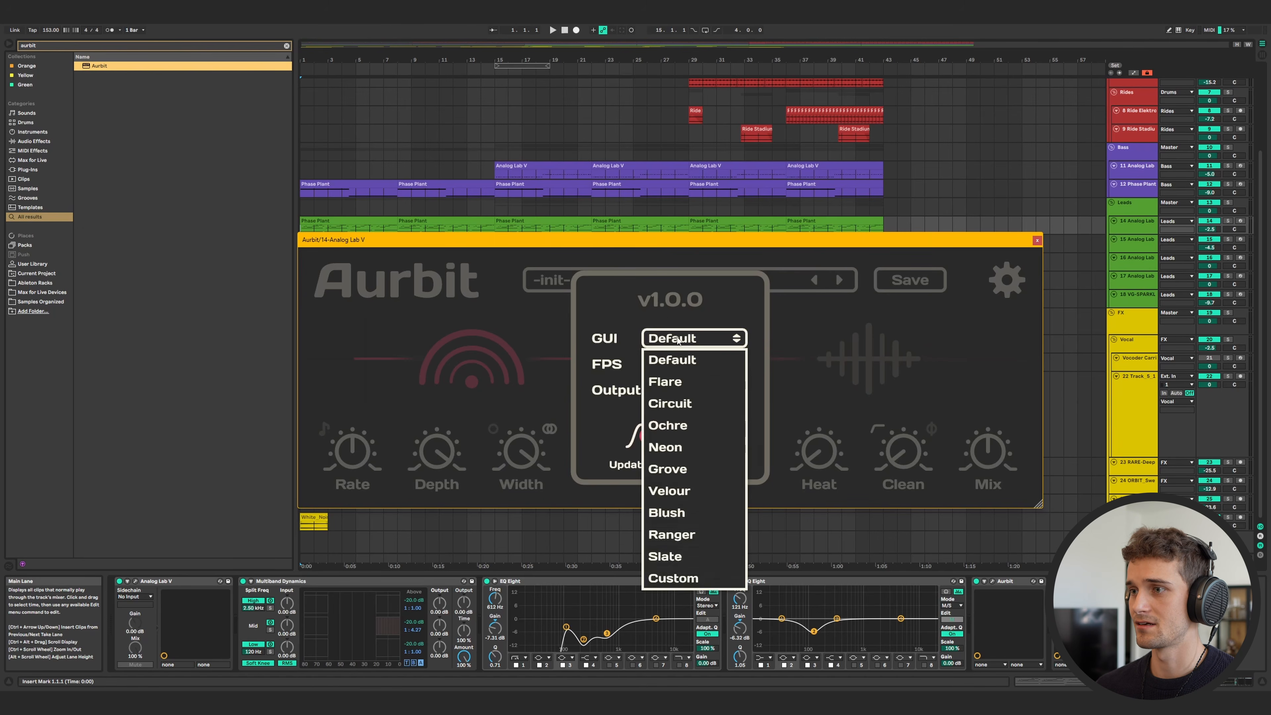
{"action": "left_click", "coordinate": [680, 406]}
{"action": "left_click", "coordinate": [697, 344]}
{"action": "left_click", "coordinate": [693, 516]}
{"action": "left_click", "coordinate": [695, 339]}
{"action": "left_click", "coordinate": [696, 425]}
{"action": "left_click", "coordinate": [697, 344]}
{"action": "left_click", "coordinate": [691, 360]}
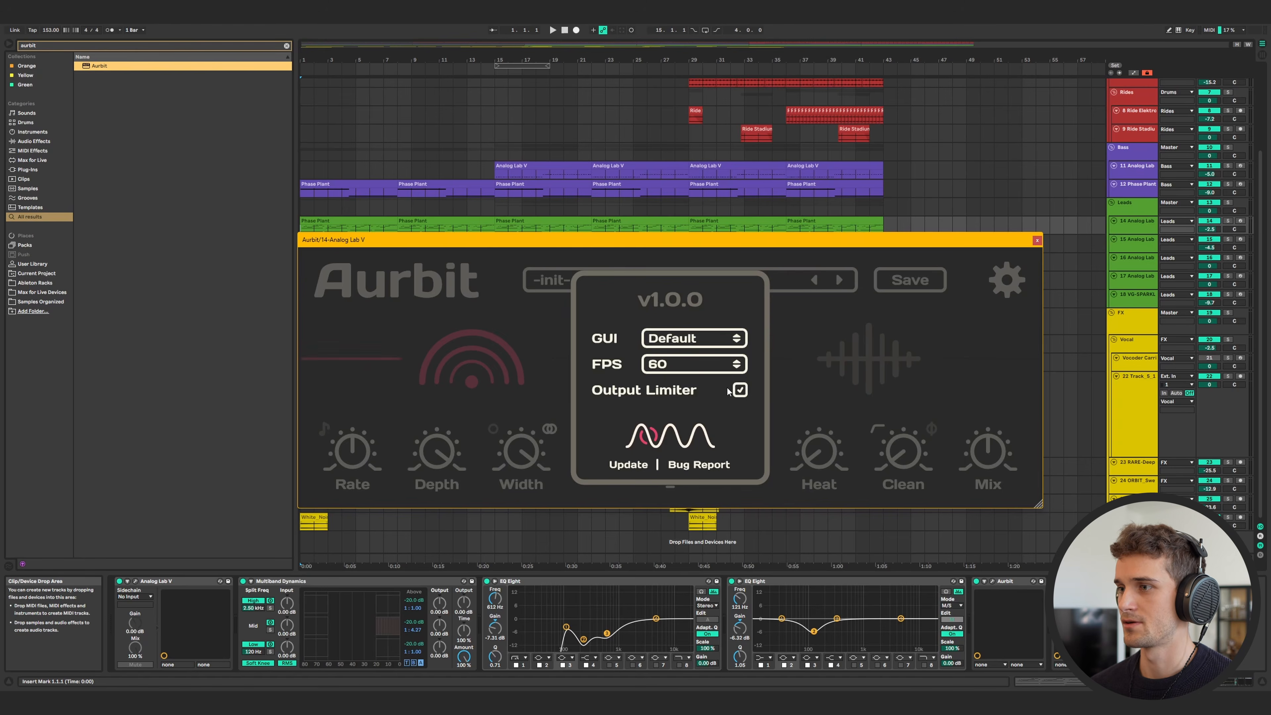
Close Aurbit's settings and reopen them to examine the Output Limiter option.
{"action": "left_click", "coordinate": [813, 401]}
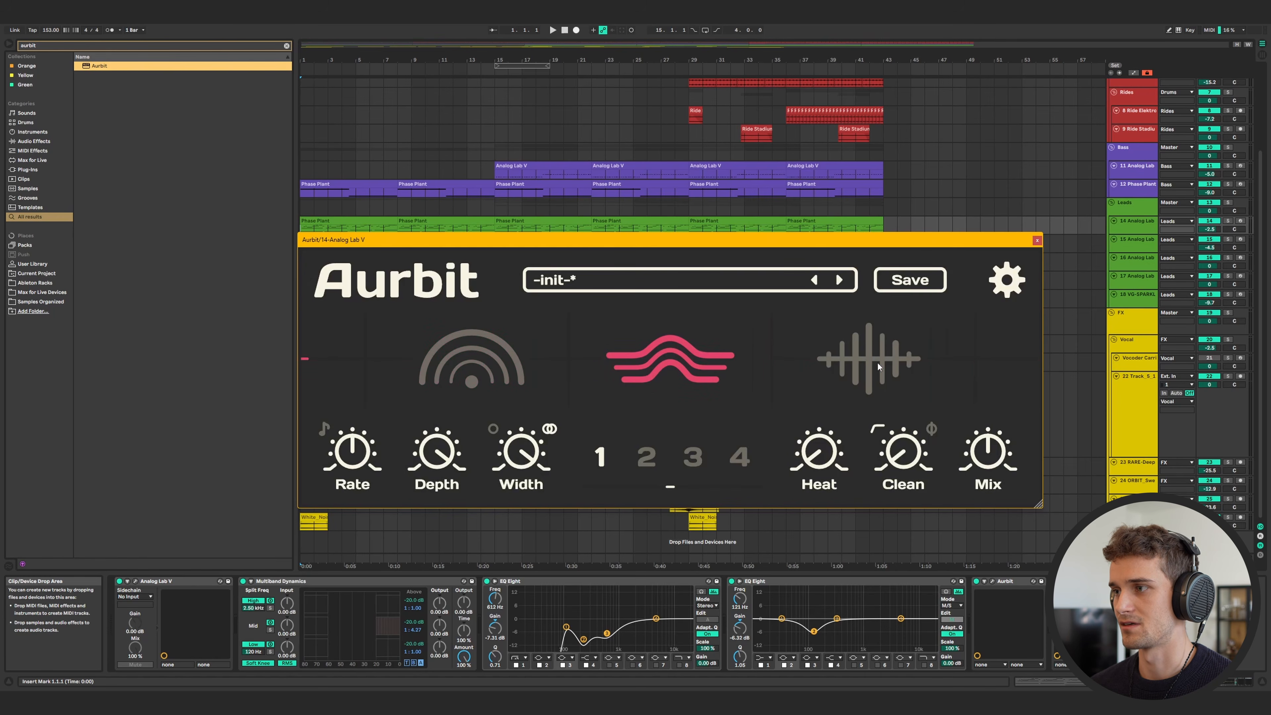
{"action": "left_click", "coordinate": [1002, 283]}
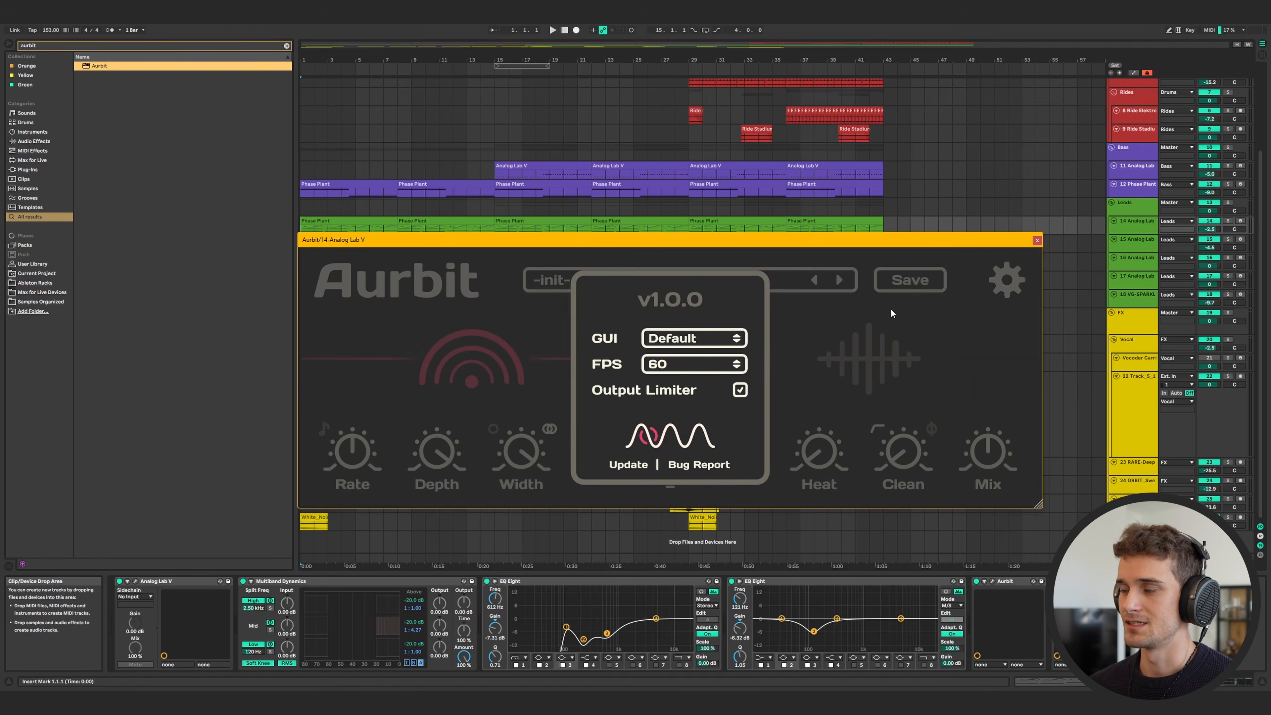
{"action": "left_click", "coordinate": [704, 388]}
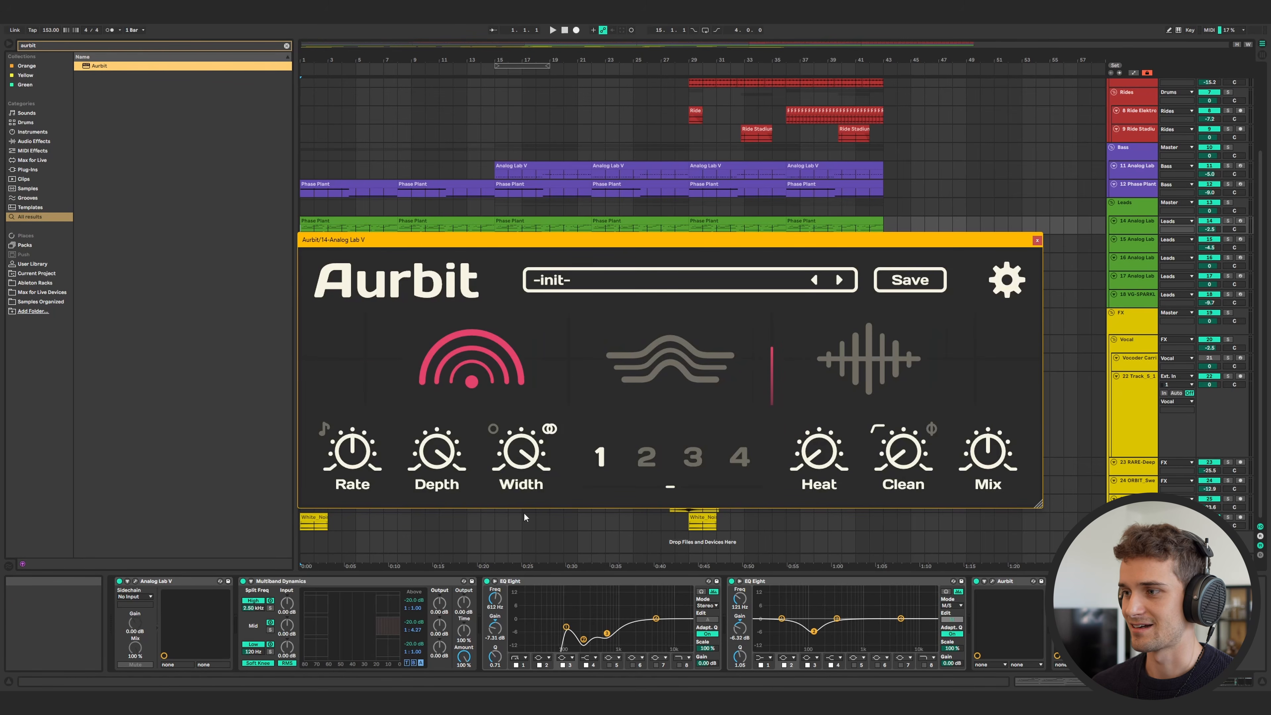
Solo the 2 Kick Session track and add Aurbit at the end of its device chain.
{"action": "left_click_drag", "start_coordinate": [984, 246], "coordinate": [959, 202]}
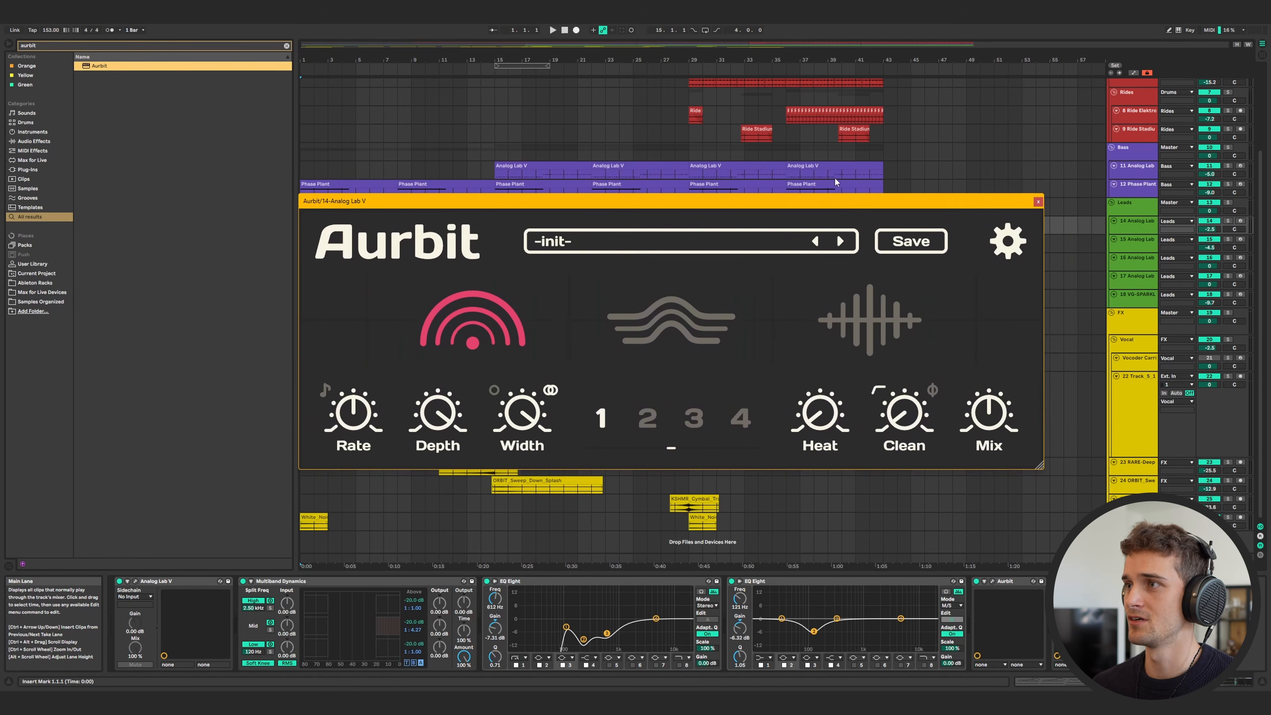
{"action": "scroll", "coordinate": [834, 177], "scroll_direction": "up", "scroll_amount": 5}
{"action": "left_click", "coordinate": [1153, 115]}
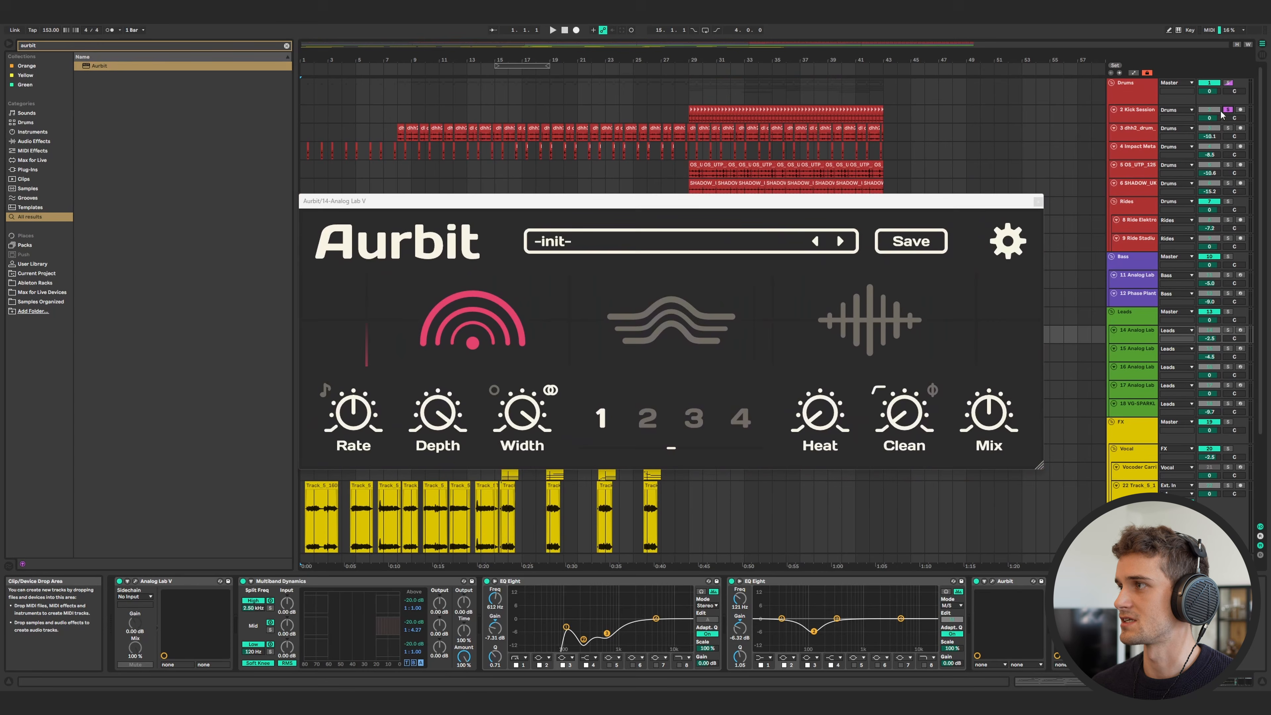
{"action": "left_click", "coordinate": [1153, 114]}
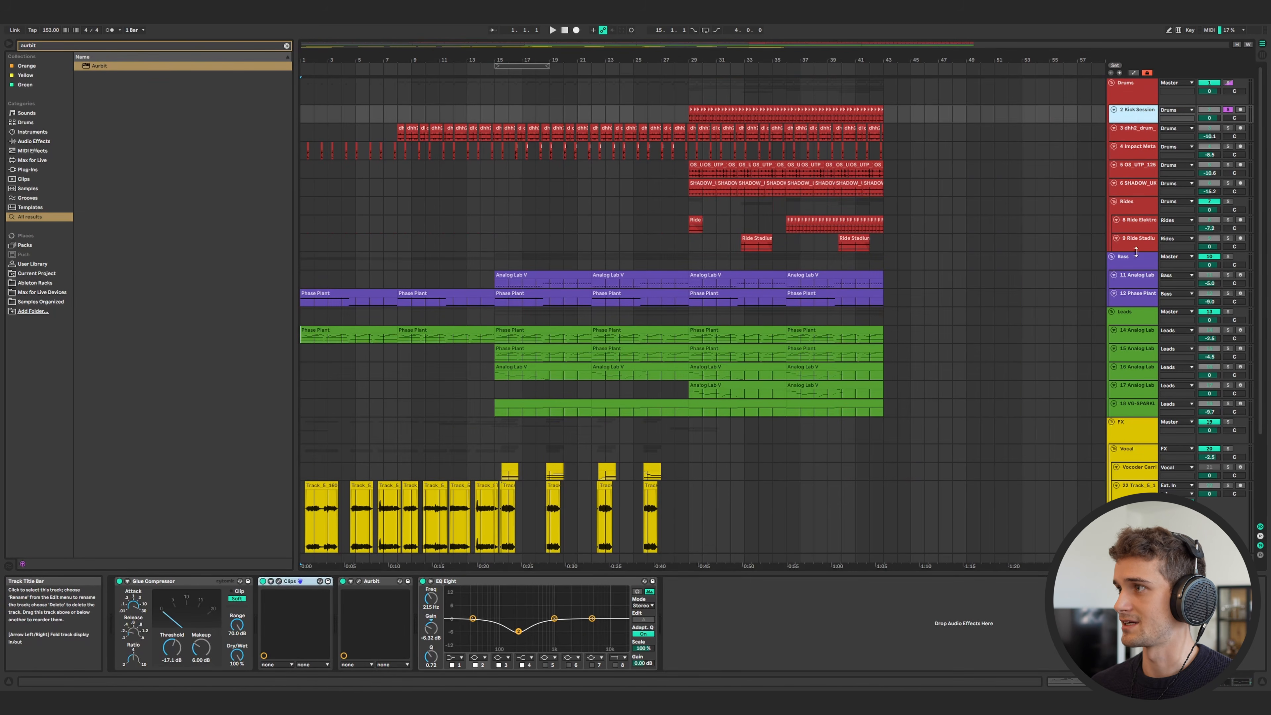
{"action": "left_click", "coordinate": [830, 602]}
{"action": "key", "text": "Return"}
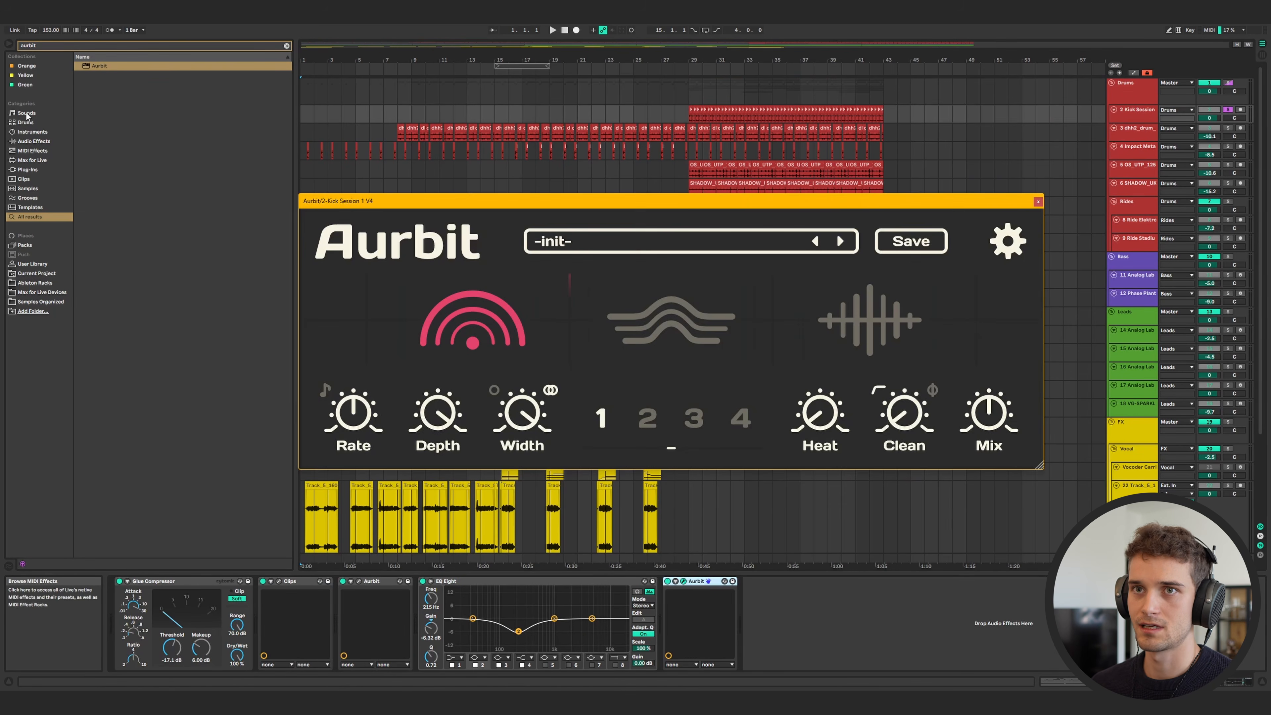
Insert a Utility from the Yellow collection before Aurbit, test its gain at 11.1 dB, and reset the gain to 0 dB.
{"action": "left_click", "coordinate": [22, 84]}
{"action": "key", "text": "Escape"}
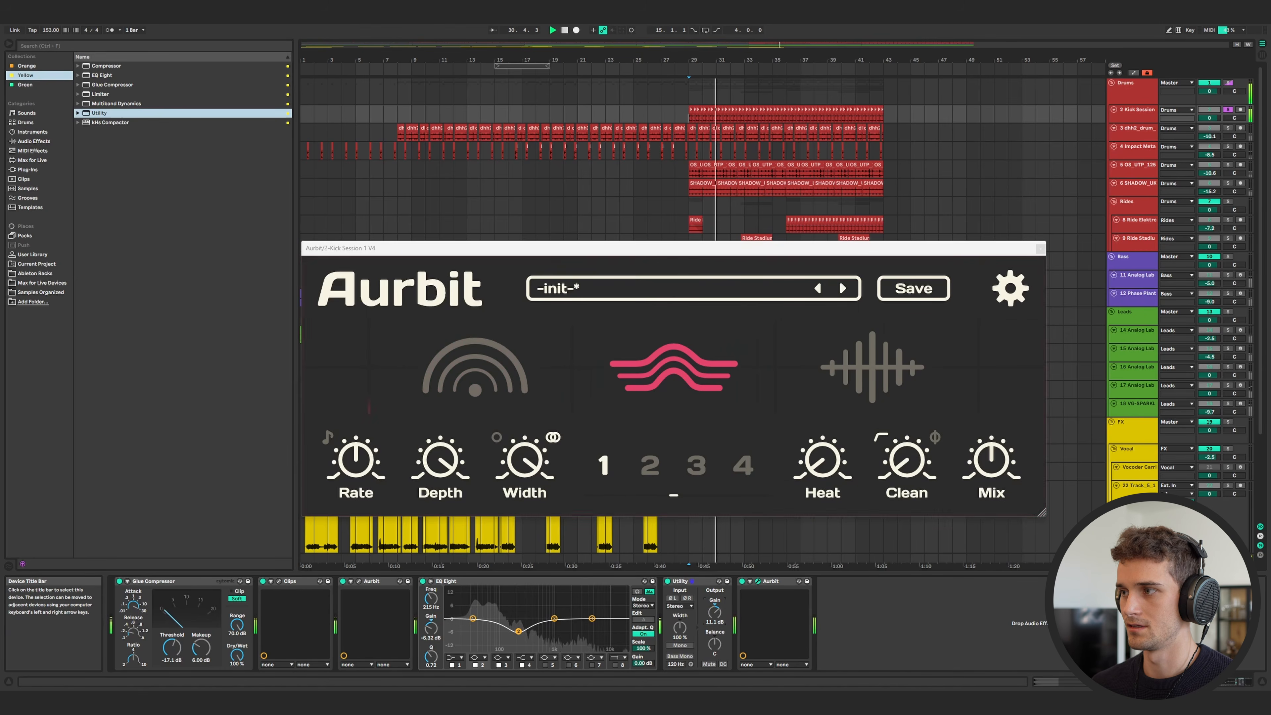
{"action": "left_click", "coordinate": [715, 612]}
{"action": "key", "text": "Delete"}
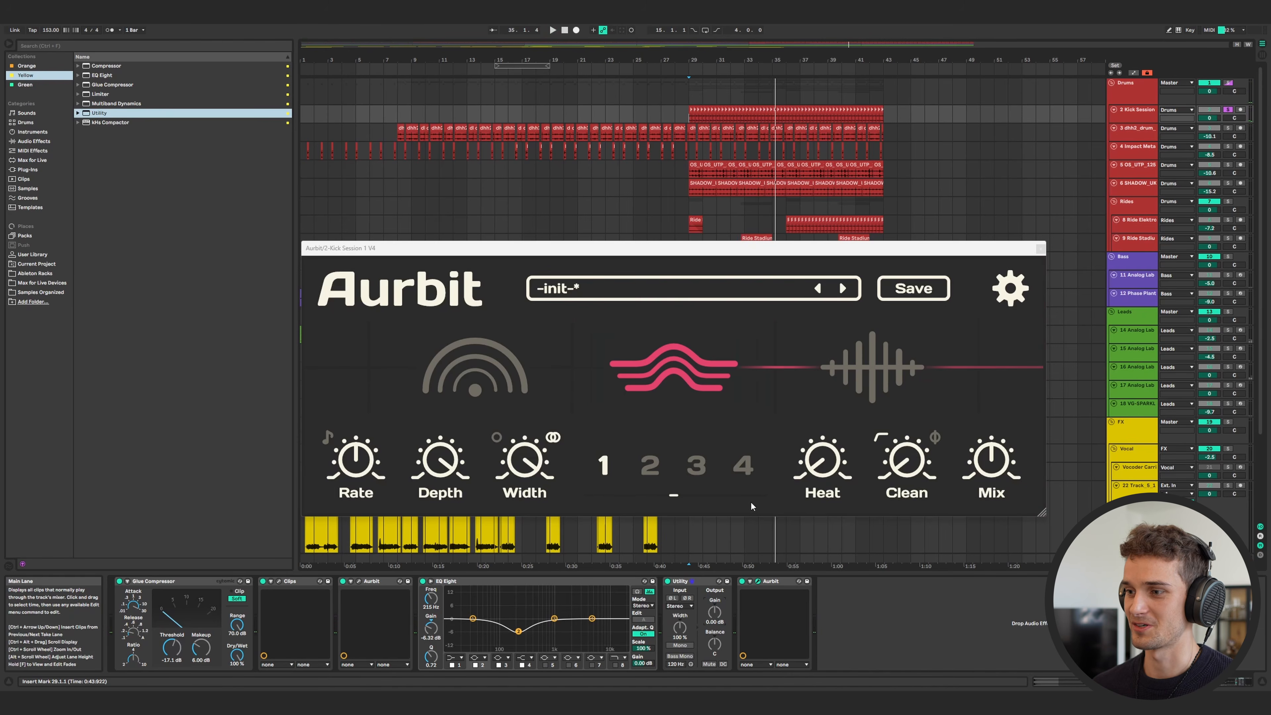
Delete the Utility device from the kick track's device chain.
{"action": "left_click", "coordinate": [699, 582]}
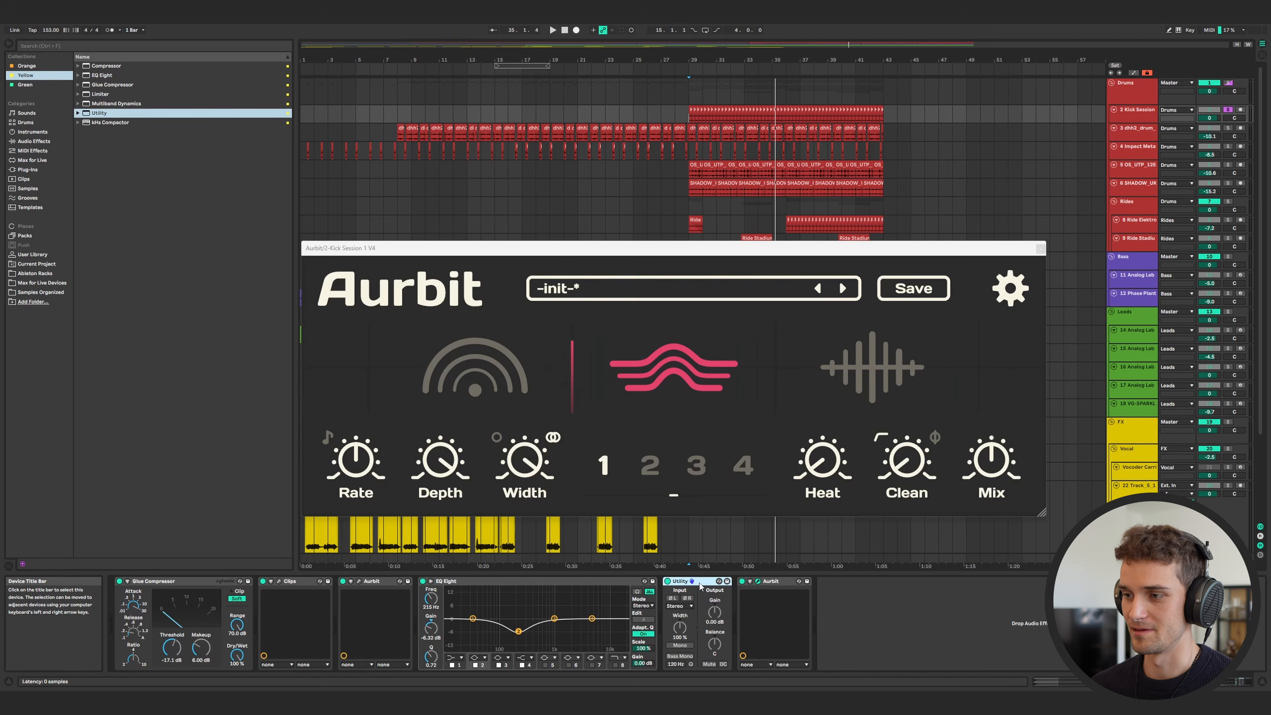
{"action": "key", "text": "Delete"}
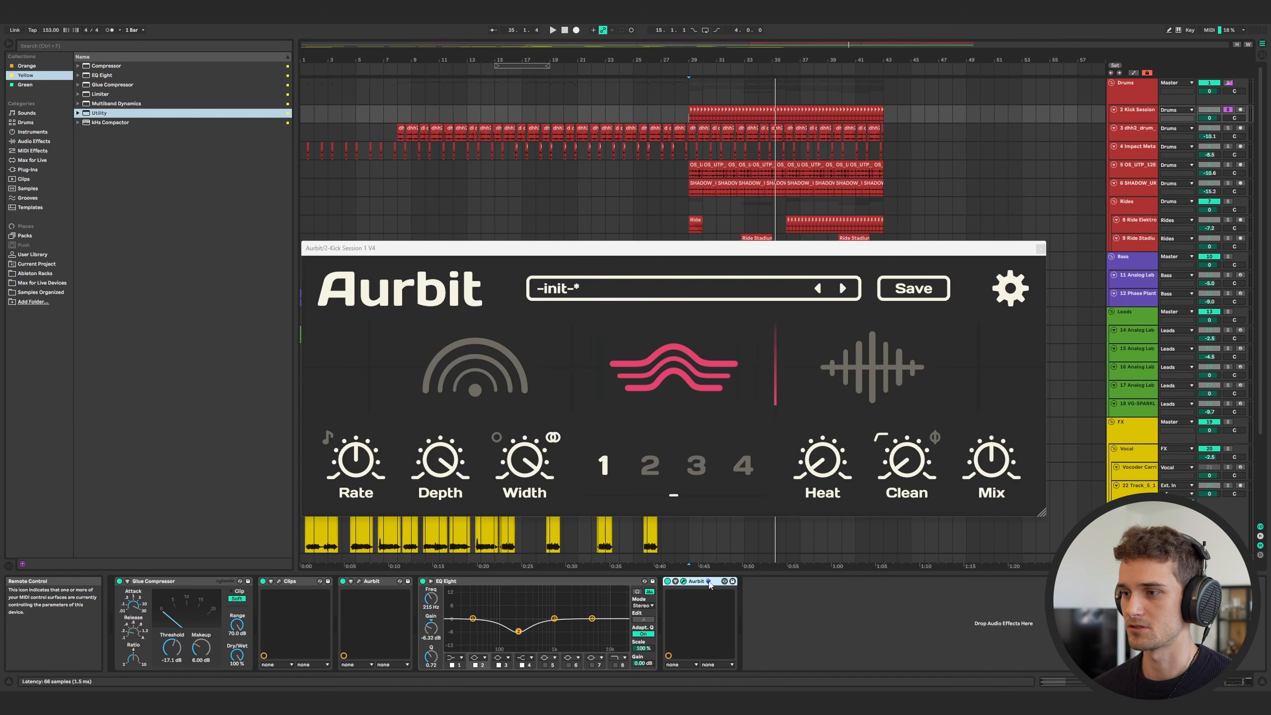
Open Aurbit on the 14 Analog Lab V track and test its Rate at 0.23 Hz and 2.07 Hz.
{"action": "left_click", "coordinate": [358, 460]}
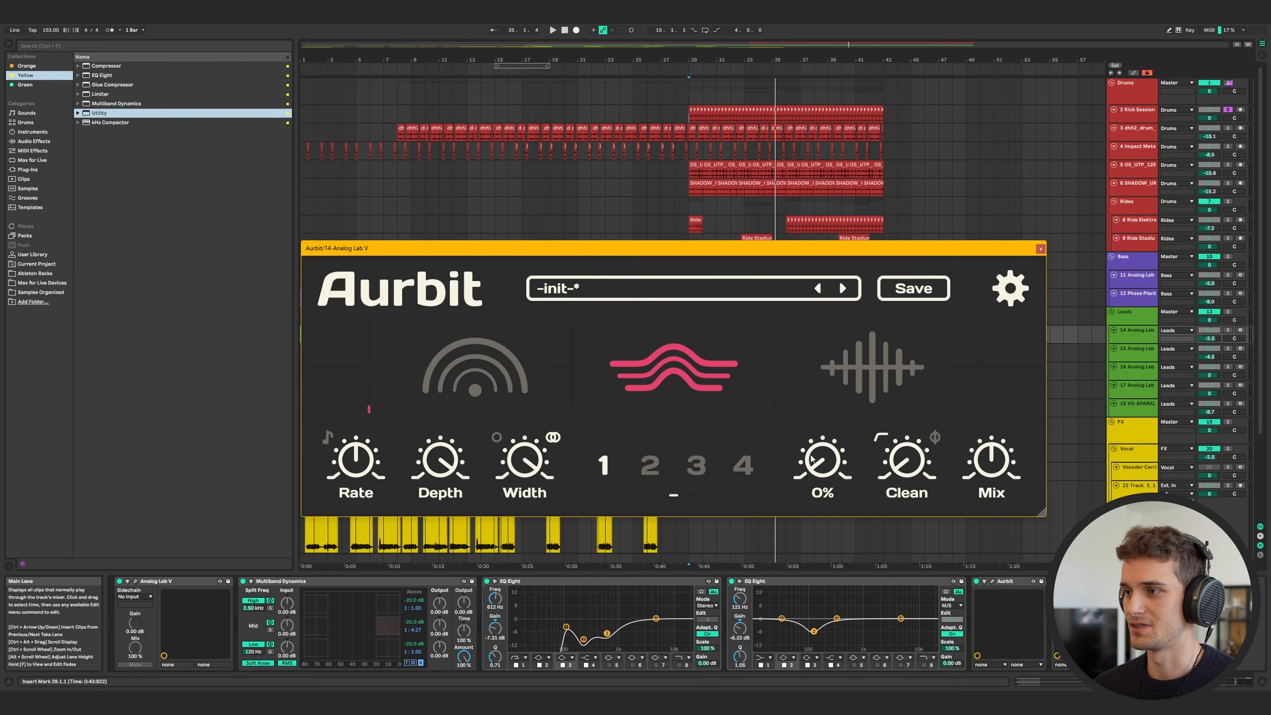
{"action": "left_click_drag", "start_coordinate": [369, 248], "coordinate": [372, 214]}
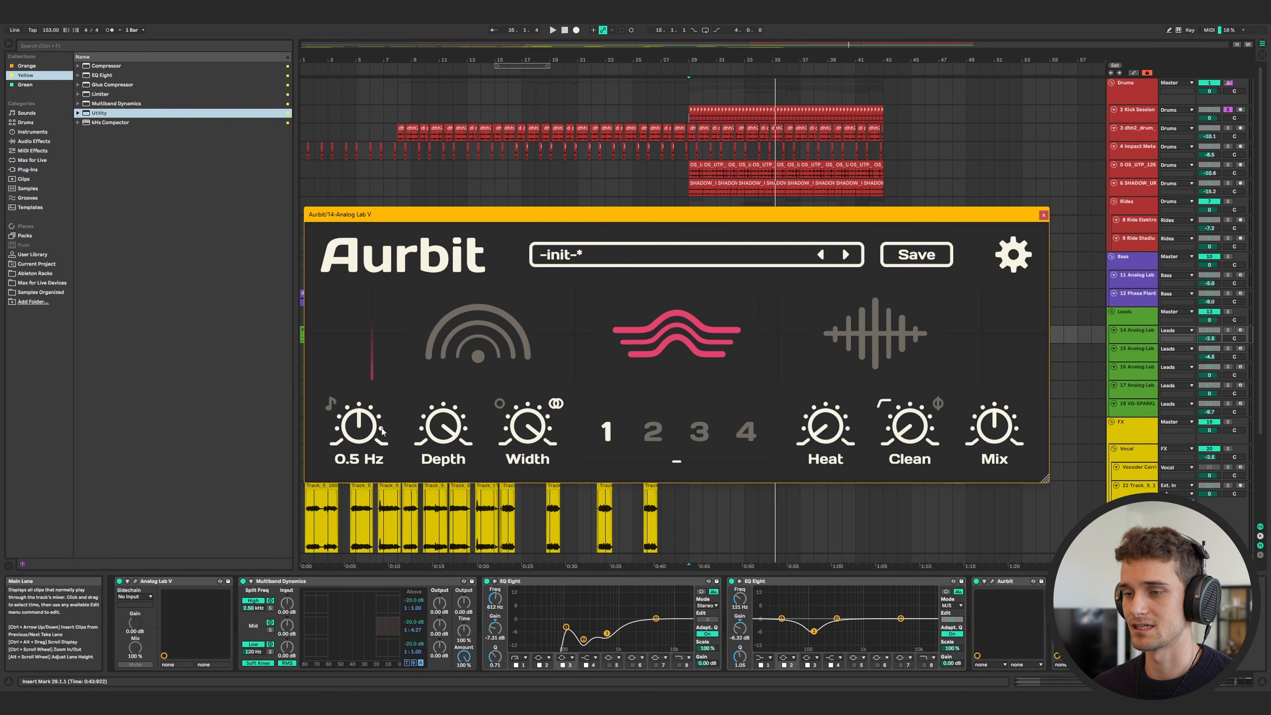
{"action": "scroll", "coordinate": [378, 413], "scroll_direction": "up", "scroll_amount": 10}
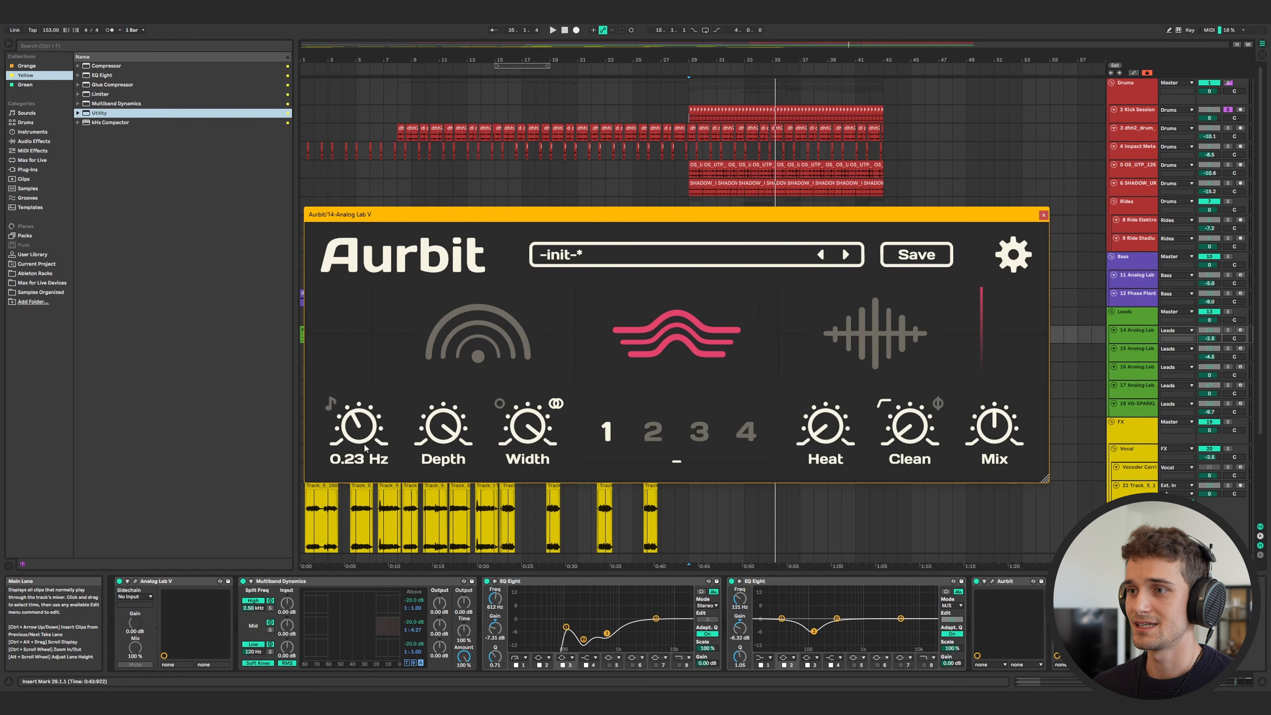
{"action": "scroll", "coordinate": [379, 414], "scroll_direction": "down", "scroll_amount": 1}
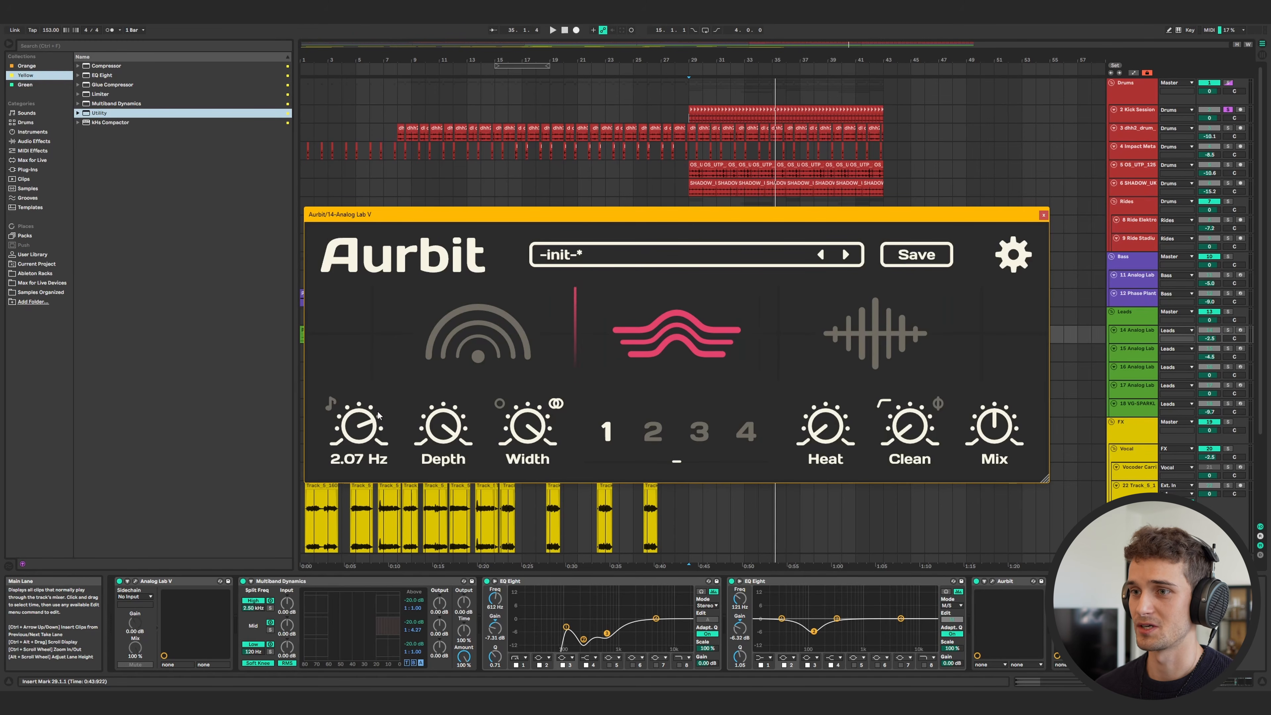
{"action": "scroll", "coordinate": [360, 429], "scroll_direction": "down", "scroll_amount": 2}
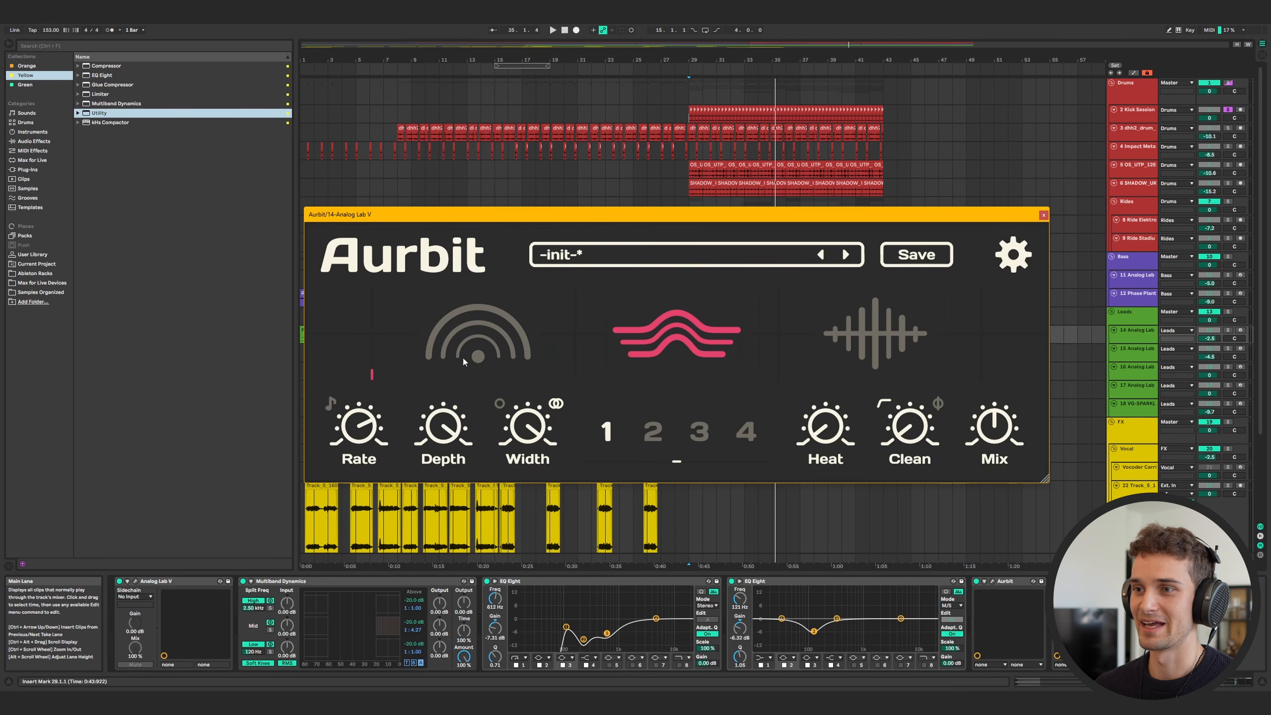
Reset Rate and sync it to tempo, try it at 1/2, and return it to the default unsynced setting.
{"action": "left_click_drag", "start_coordinate": [358, 426], "coordinate": [336, 407]}
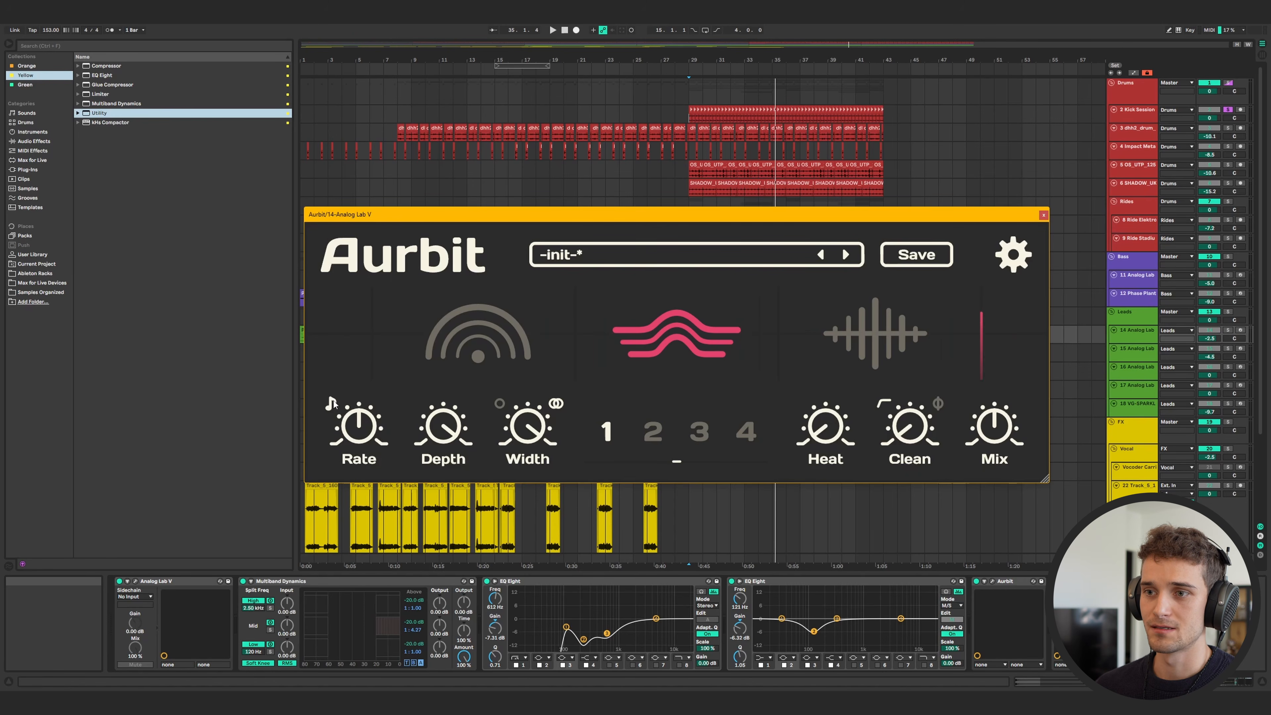
{"action": "left_click_drag", "start_coordinate": [333, 404], "coordinate": [373, 411]}
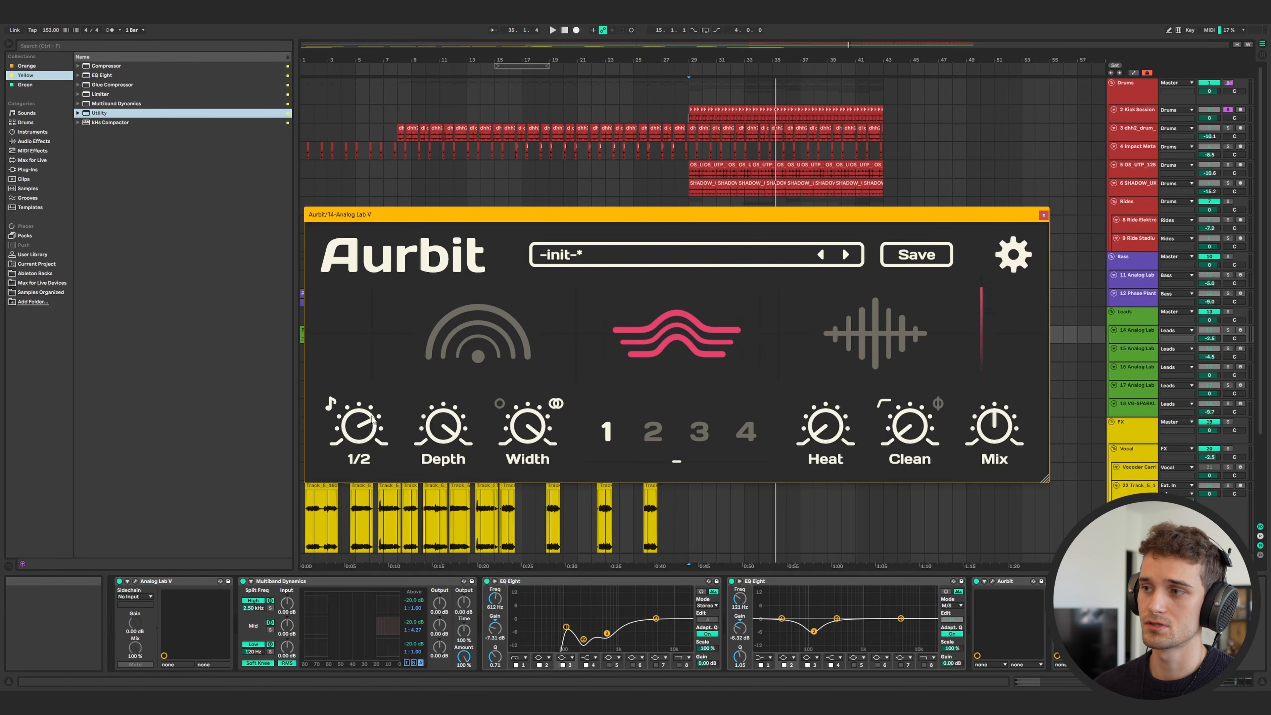
{"action": "left_click_drag", "start_coordinate": [373, 420], "coordinate": [373, 433]}
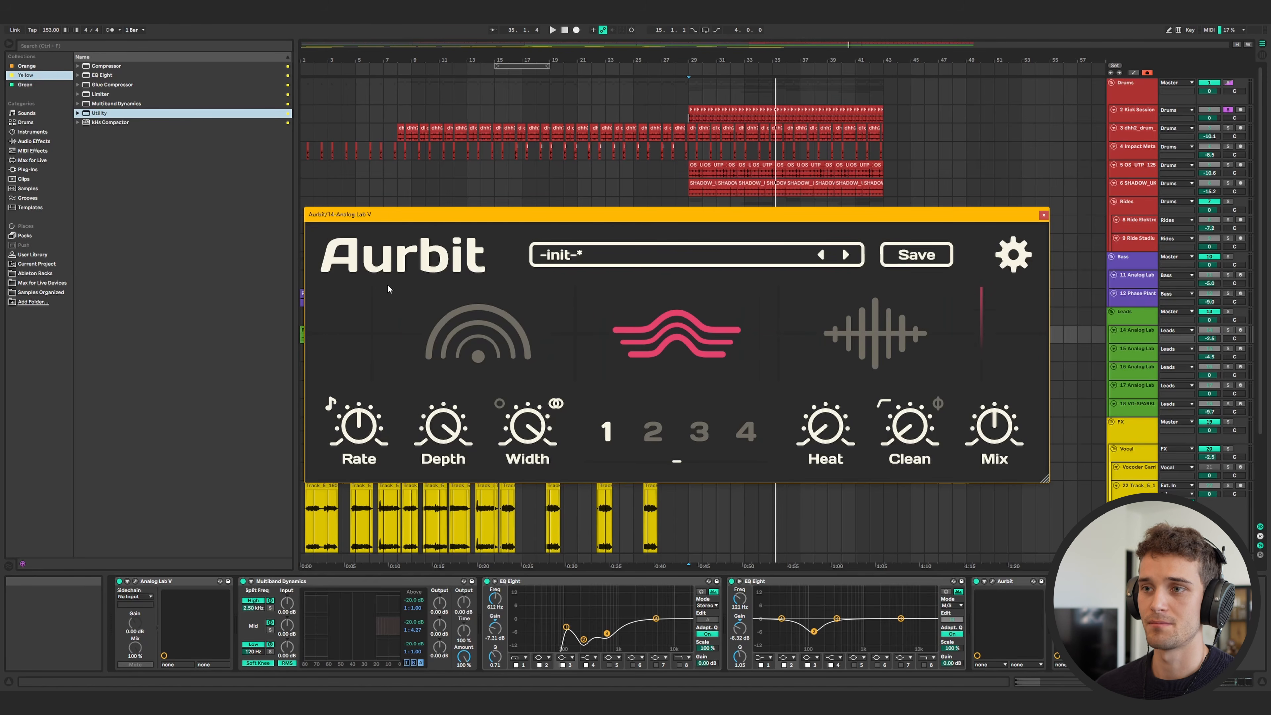
{"action": "left_click_drag", "start_coordinate": [453, 218], "coordinate": [430, 217]}
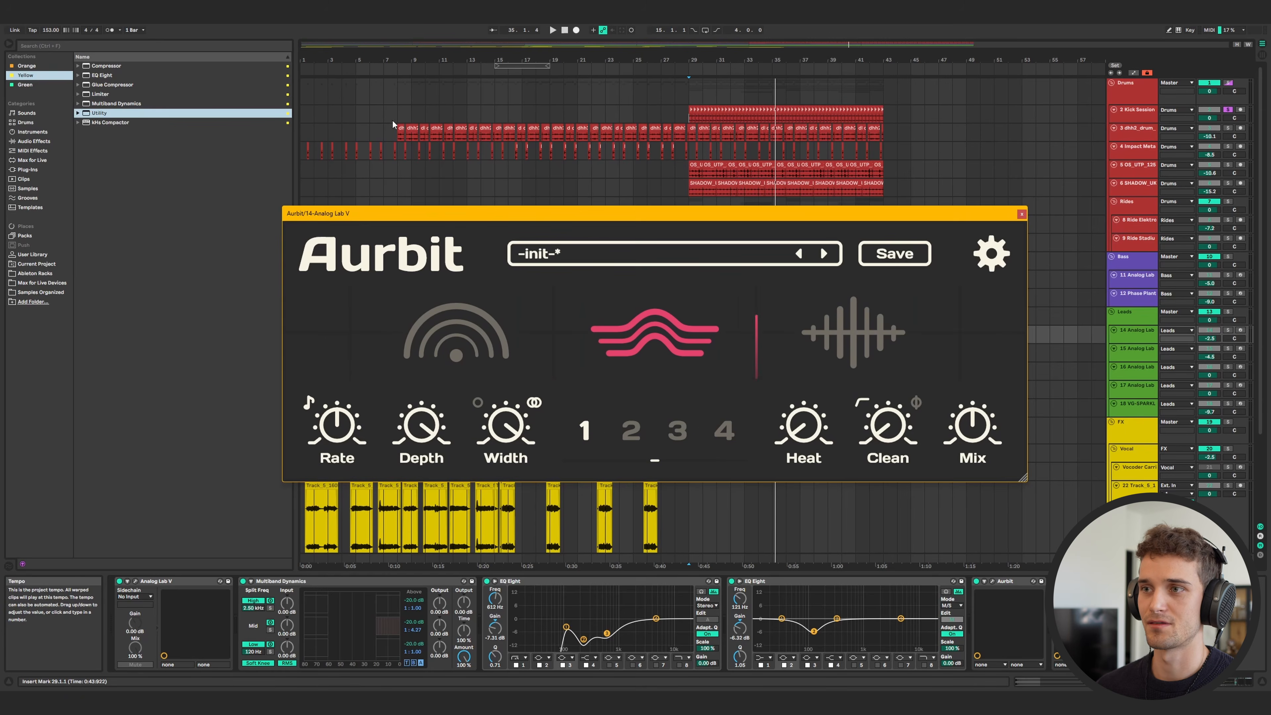
{"action": "left_click_drag", "start_coordinate": [453, 212], "coordinate": [476, 174]}
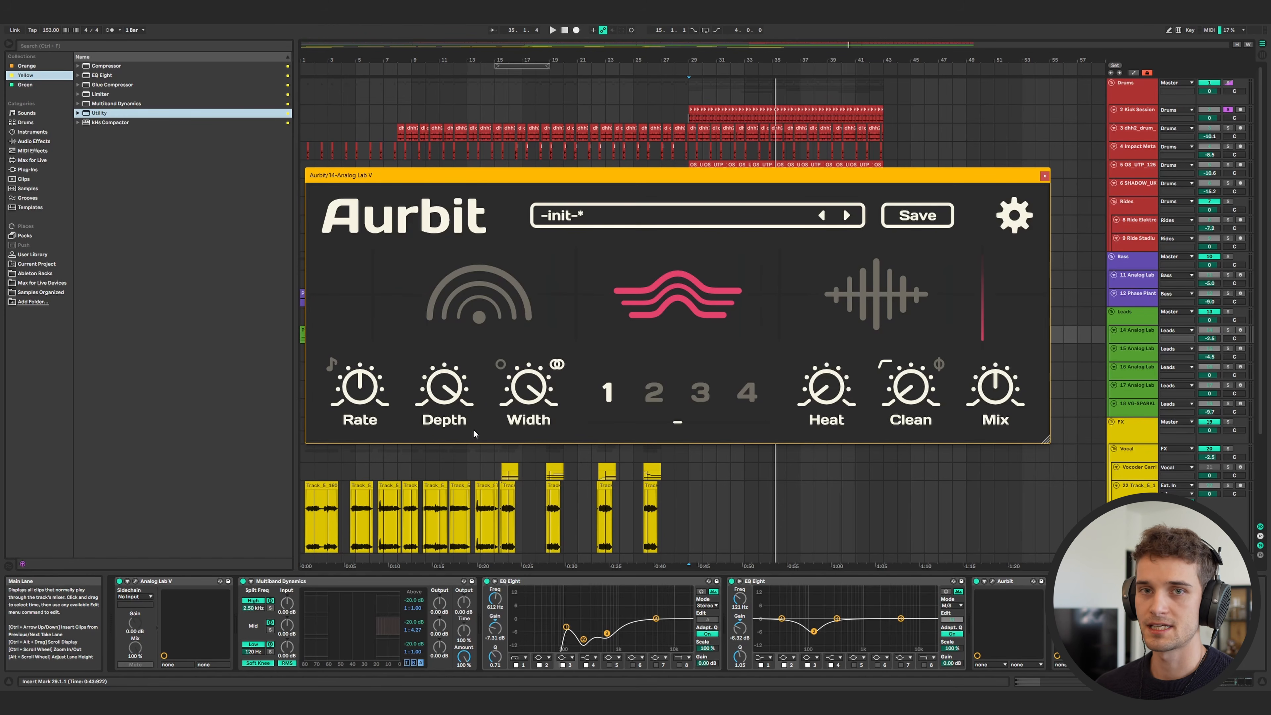
Lower Depth through 42% to its minimum and switch Aurbit to the concentric-arcs mode.
{"action": "mouse_move", "coordinate": [450, 385]}
{"action": "mouse_move", "coordinate": [454, 384]}
{"action": "left_mouse_down"}
{"action": "mouse_move", "coordinate": [454, 492]}
{"action": "mouse_move", "coordinate": [469, 387]}
{"action": "left_mouse_up"}
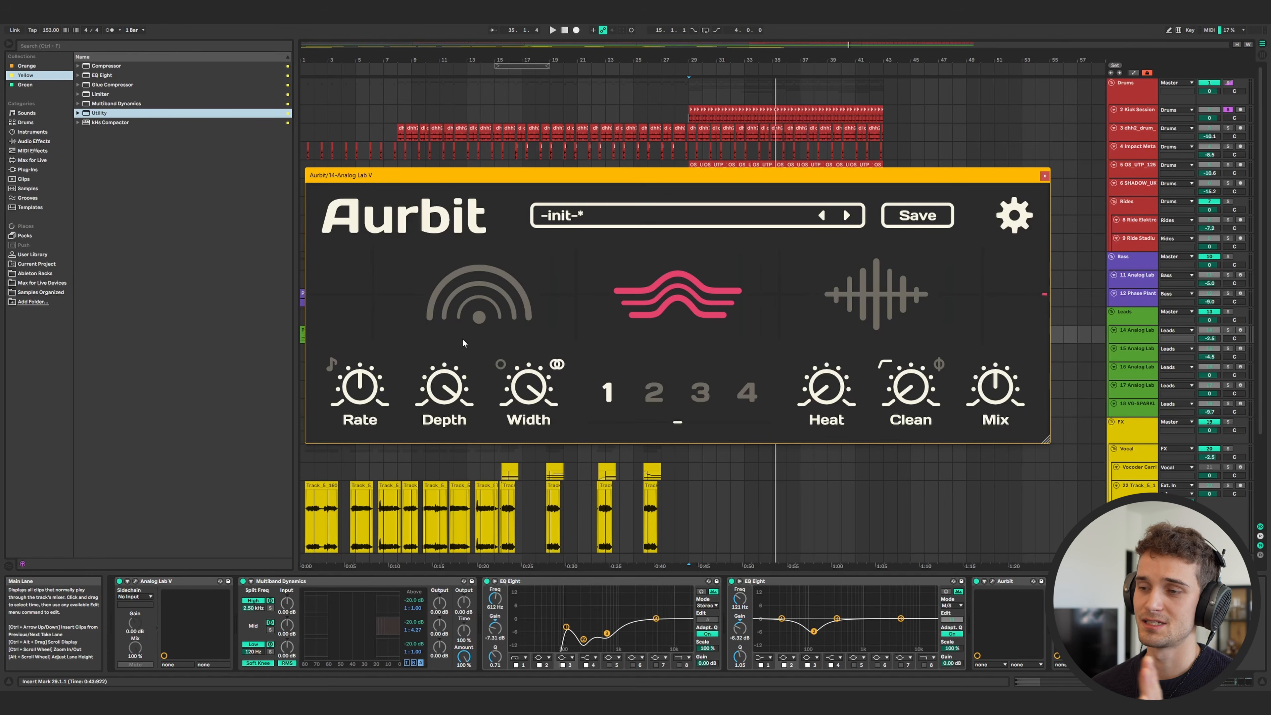
{"action": "left_click_drag", "start_coordinate": [457, 394], "coordinate": [452, 420]}
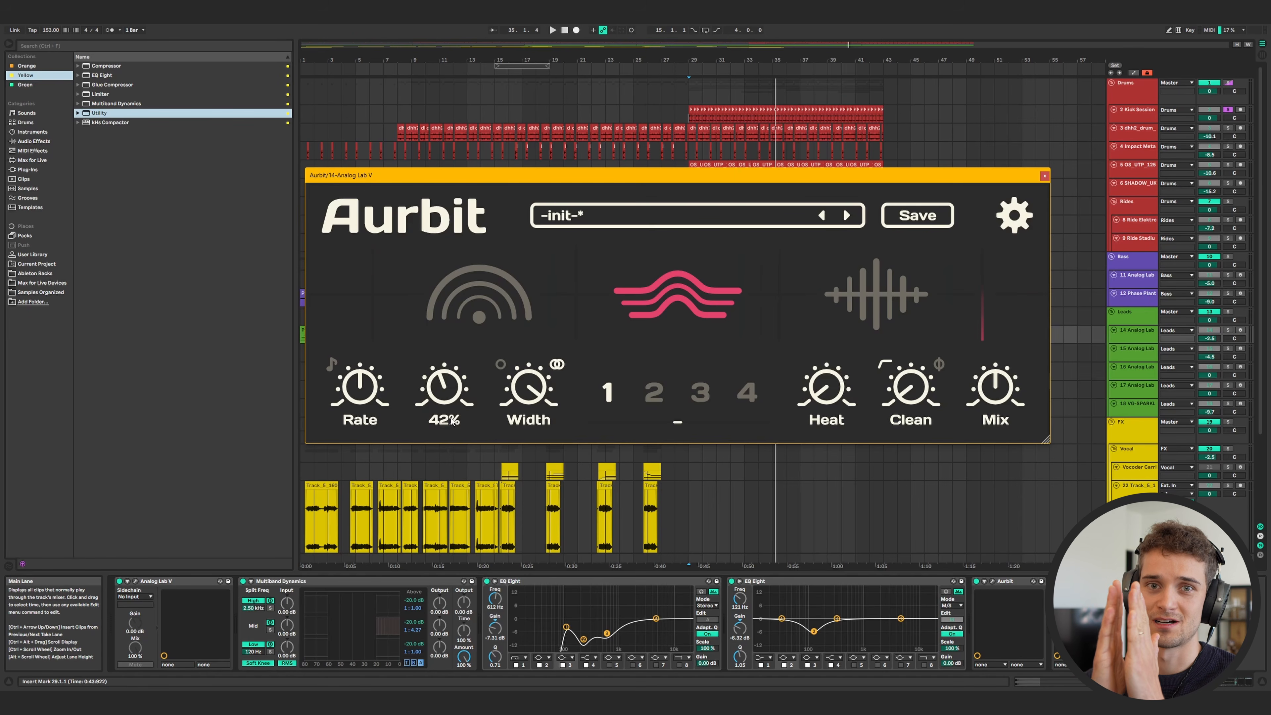
{"action": "scroll", "coordinate": [455, 395], "scroll_direction": "down", "scroll_amount": 4}
{"action": "left_click_drag", "start_coordinate": [456, 437], "coordinate": [456, 461]}
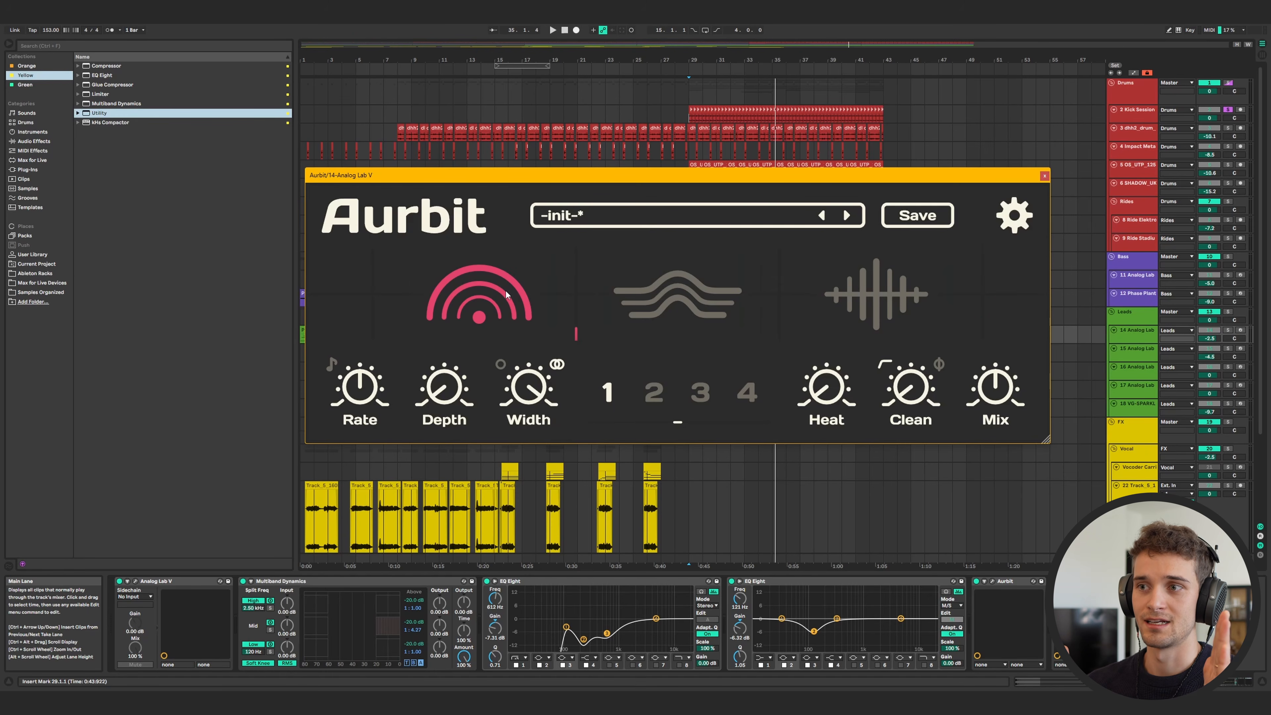
Try Depth at 49% and Mix at 29%, and reset both controls to their defaults.
{"action": "mouse_move", "coordinate": [450, 408]}
{"action": "left_click_drag", "start_coordinate": [450, 409], "coordinate": [454, 444]}
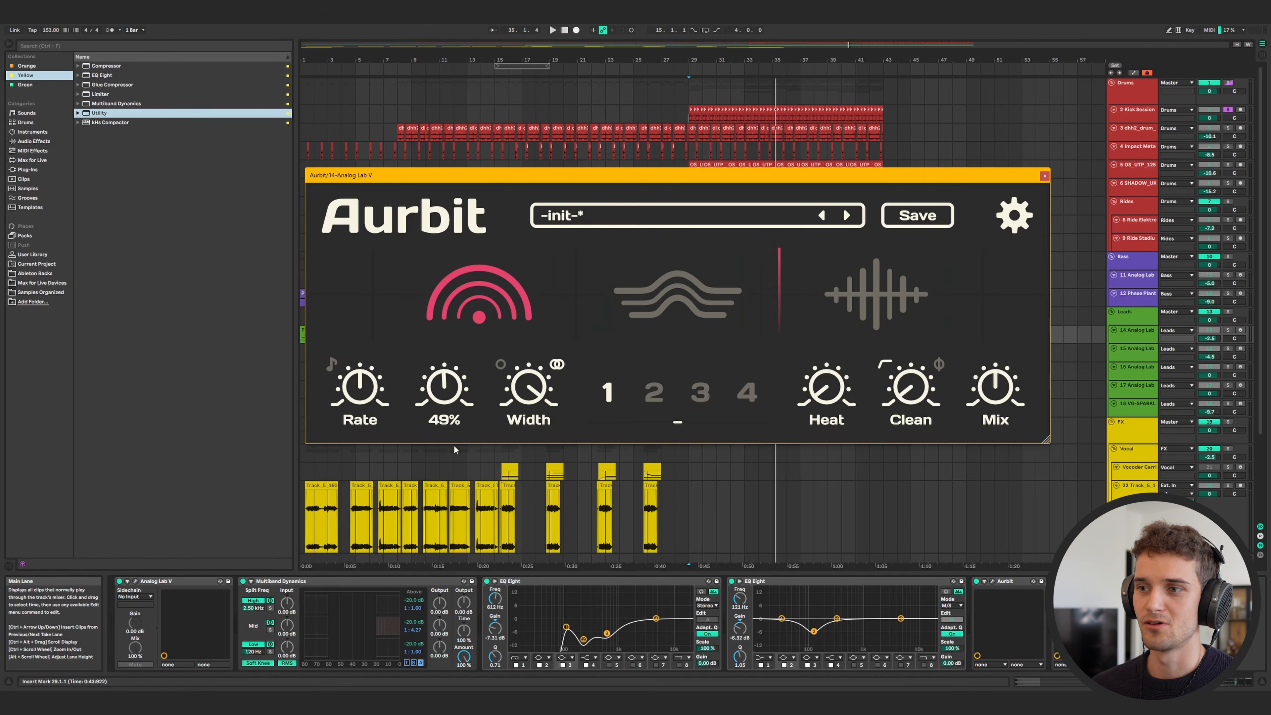
{"action": "left_click_drag", "start_coordinate": [994, 388], "coordinate": [1013, 442]}
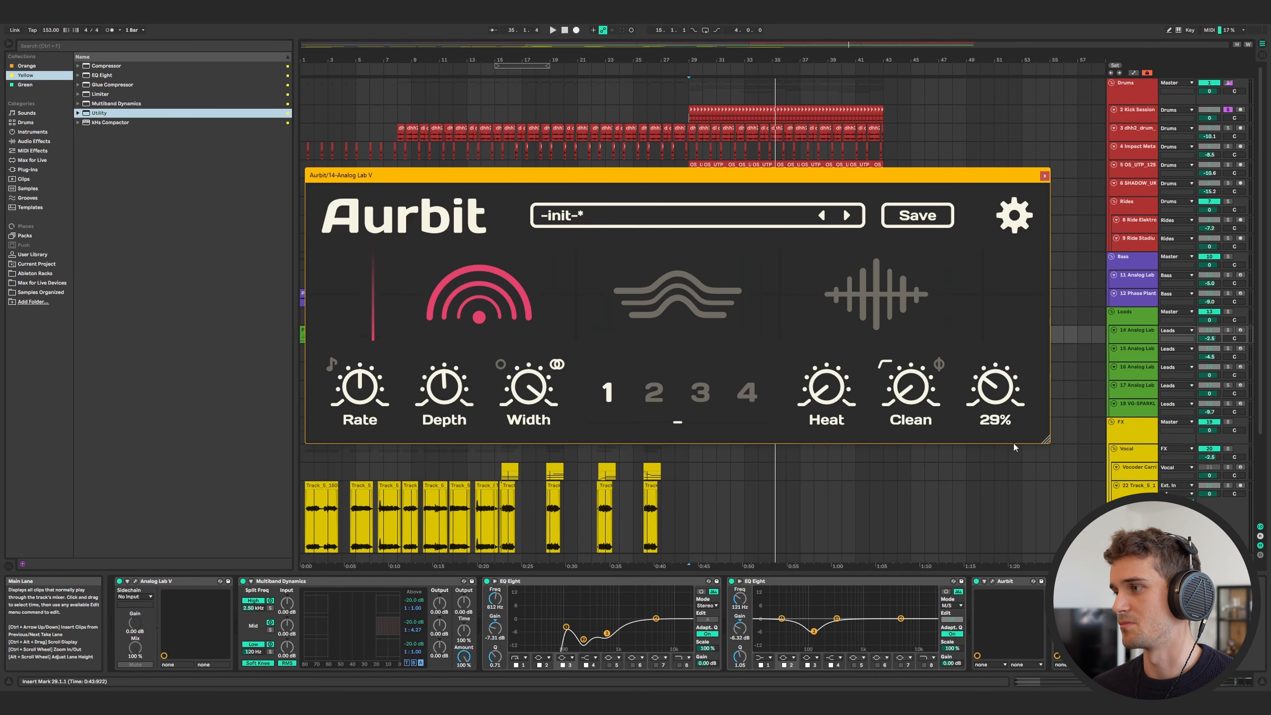
{"action": "double_click", "coordinate": [990, 394]}
{"action": "double_click", "coordinate": [441, 355]}
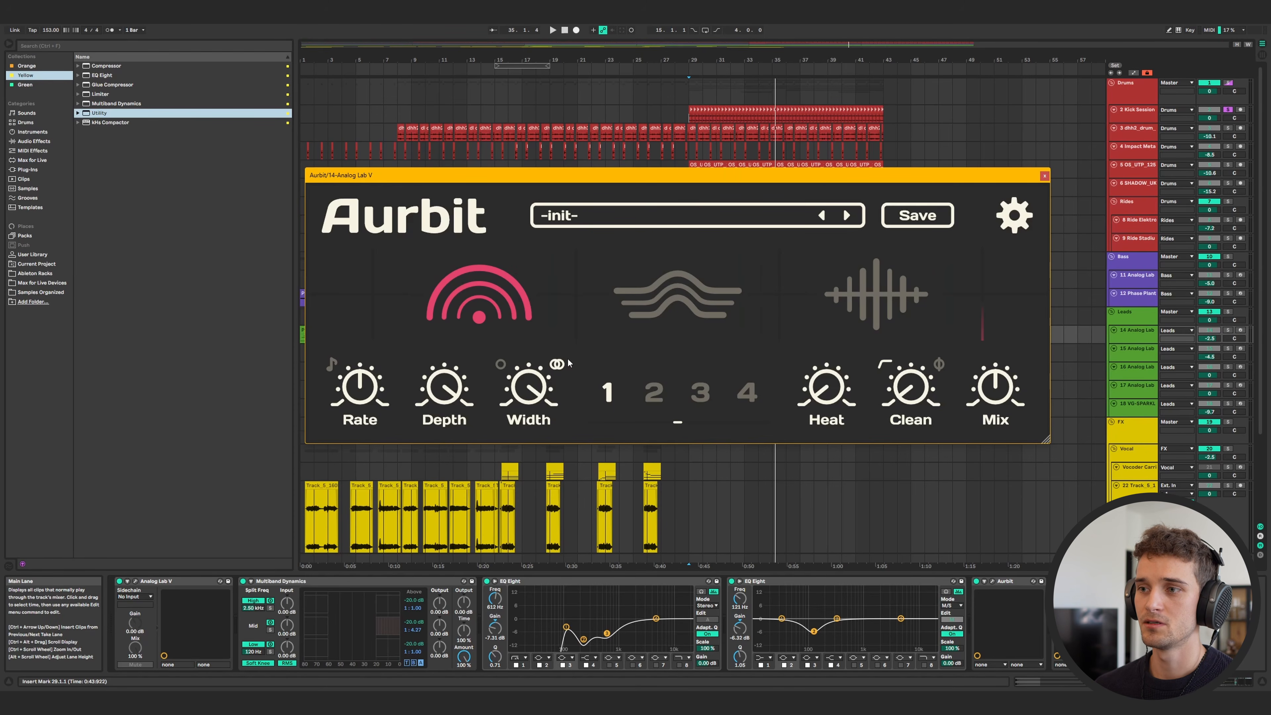
Try Aurbit's Width at its minimum, and undo the Width change.
{"action": "mouse_move", "coordinate": [530, 384]}
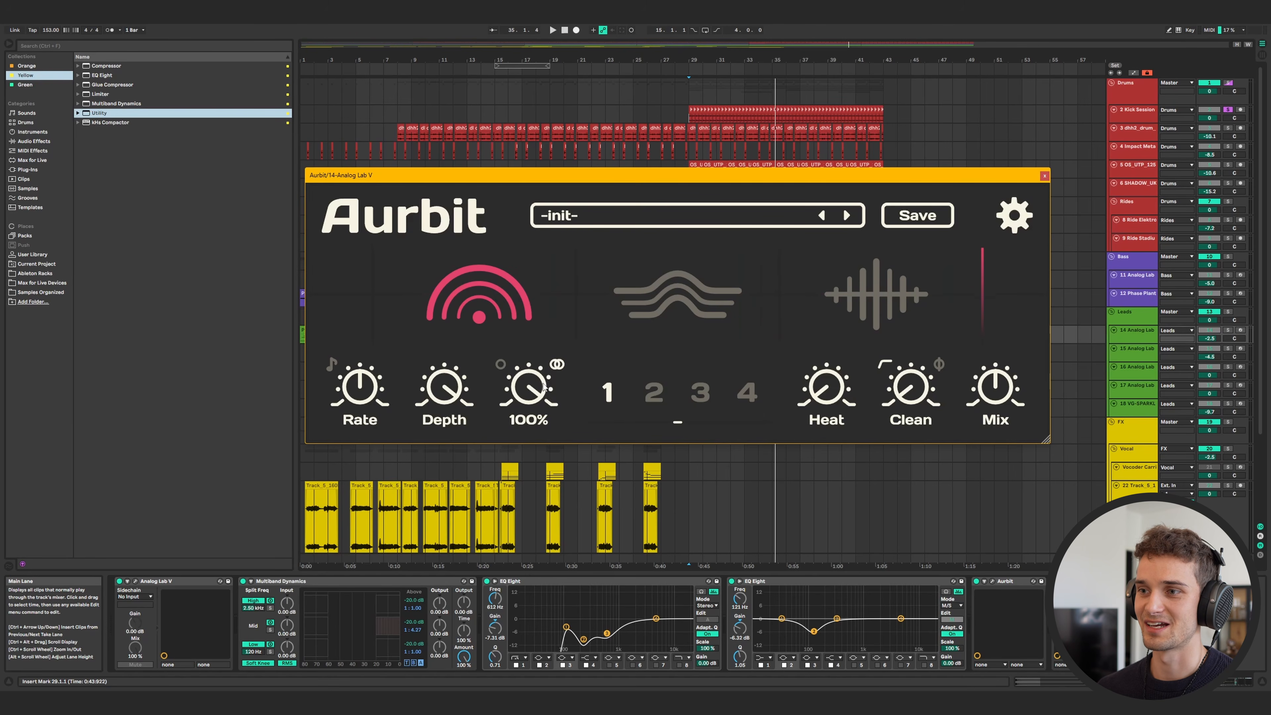
{"action": "left_click_drag", "start_coordinate": [544, 386], "coordinate": [551, 552]}
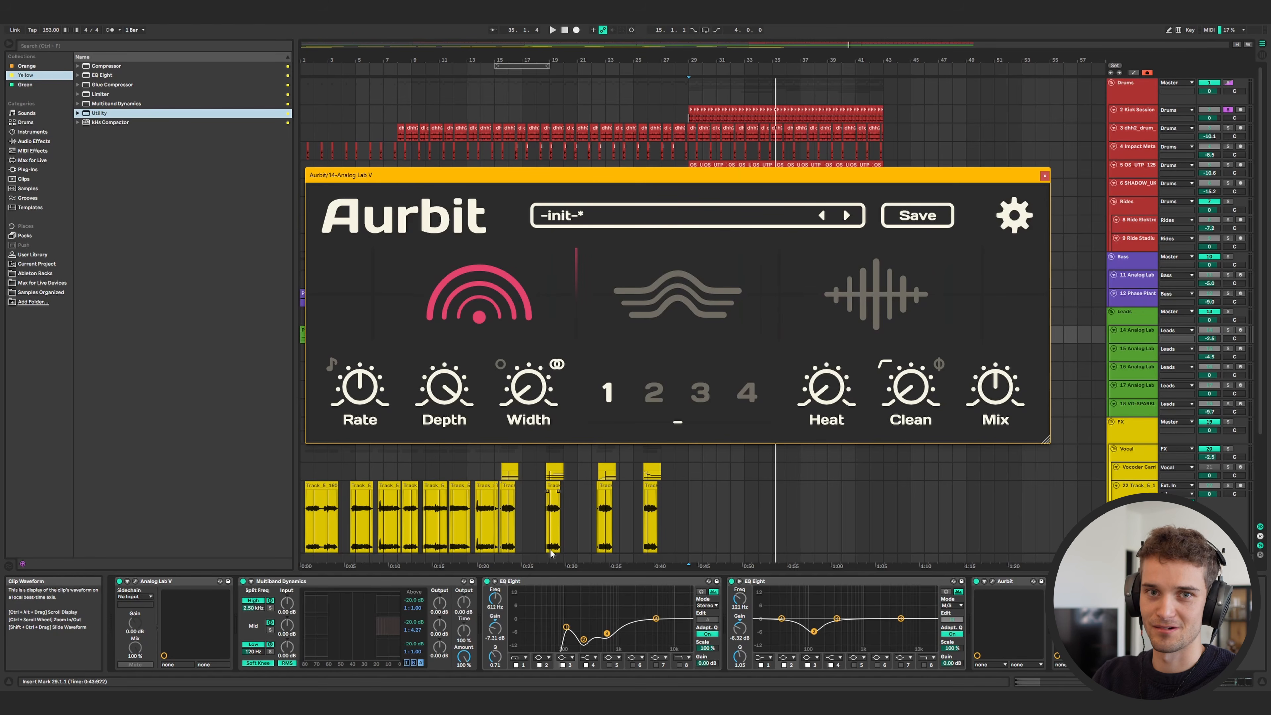
{"action": "key", "text": "ctrl+z"}
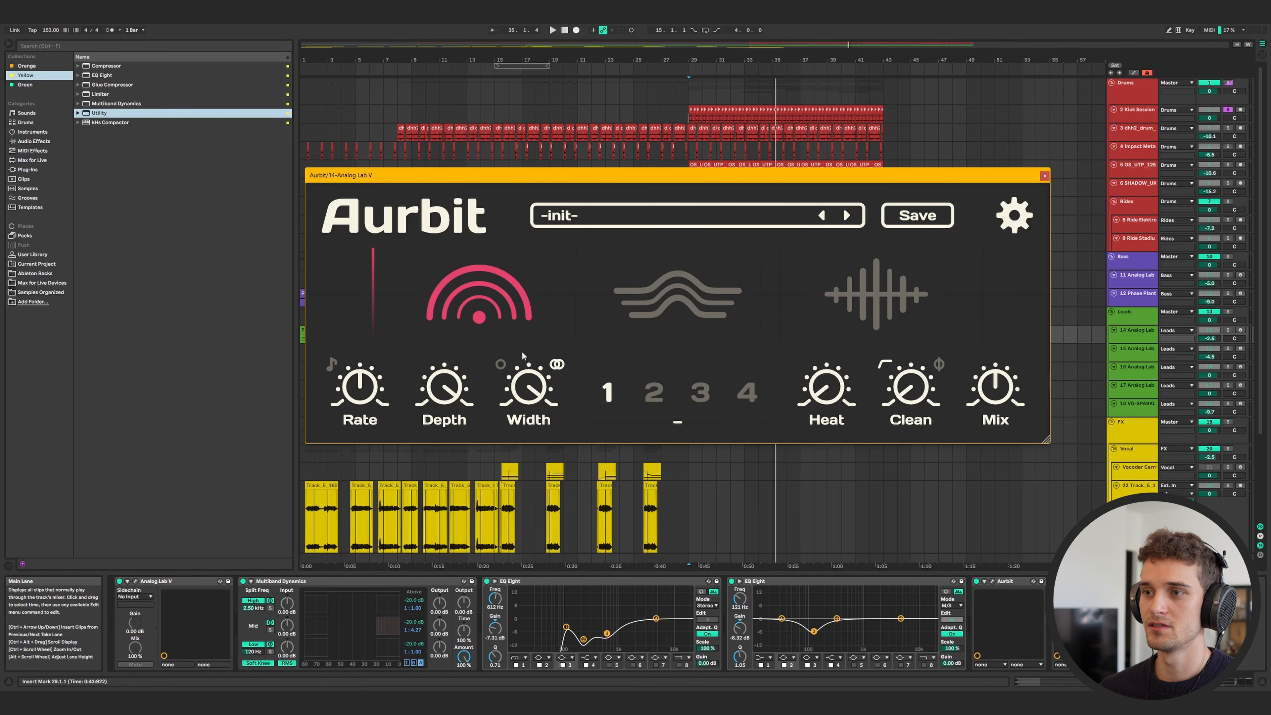
Compare Width's double-circle and single-circle options, and test the Width amount with the single circle selected.
{"action": "left_click", "coordinate": [503, 366]}
{"action": "left_click", "coordinate": [557, 365]}
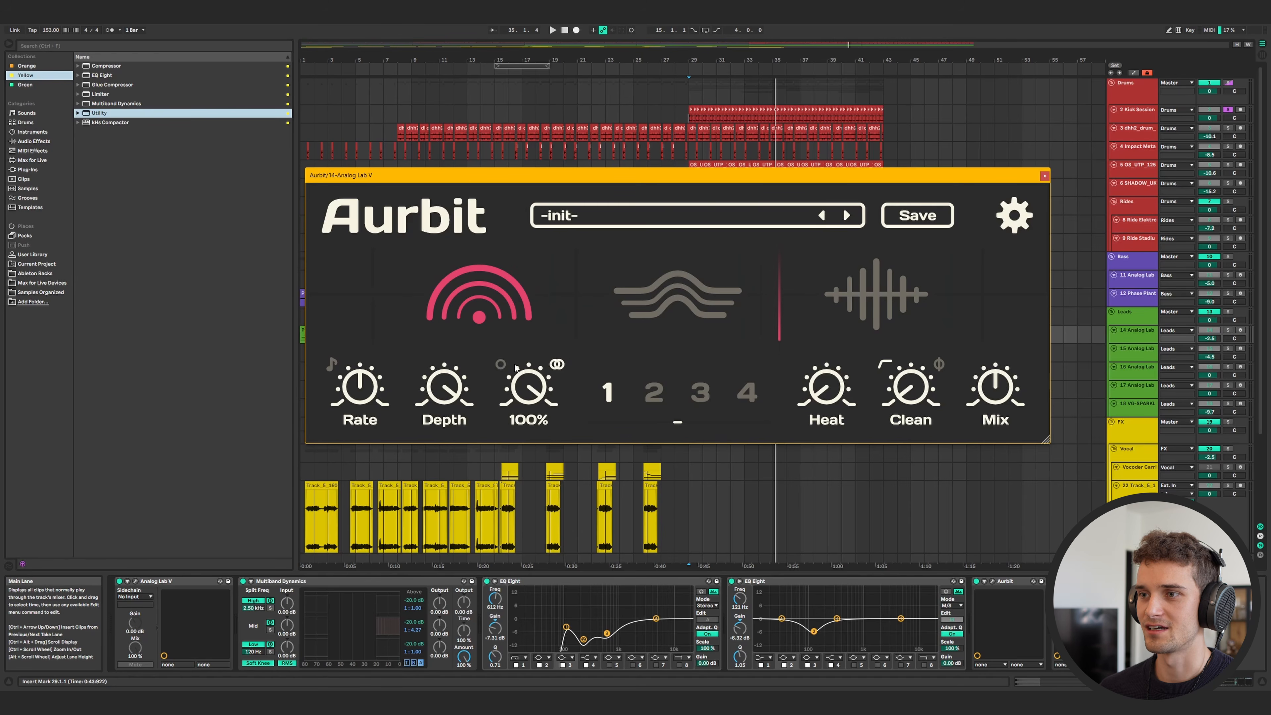
{"action": "left_click", "coordinate": [558, 365]}
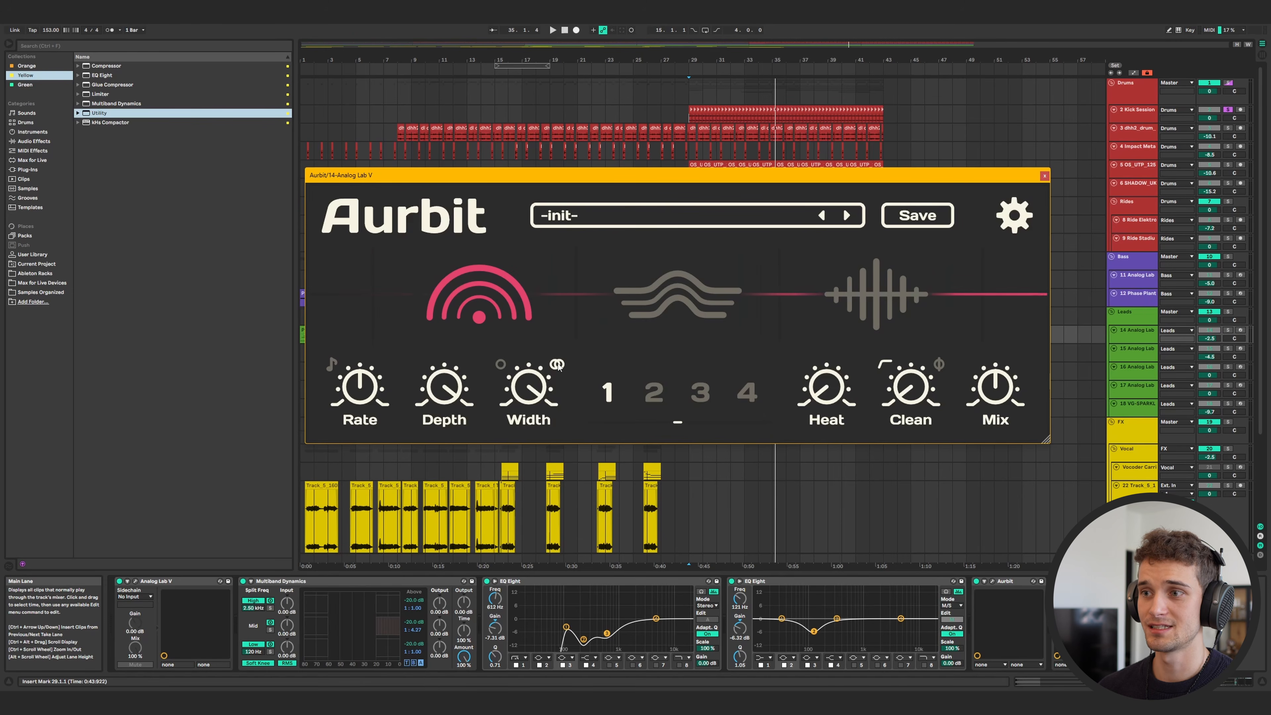
{"action": "left_click", "coordinate": [500, 364]}
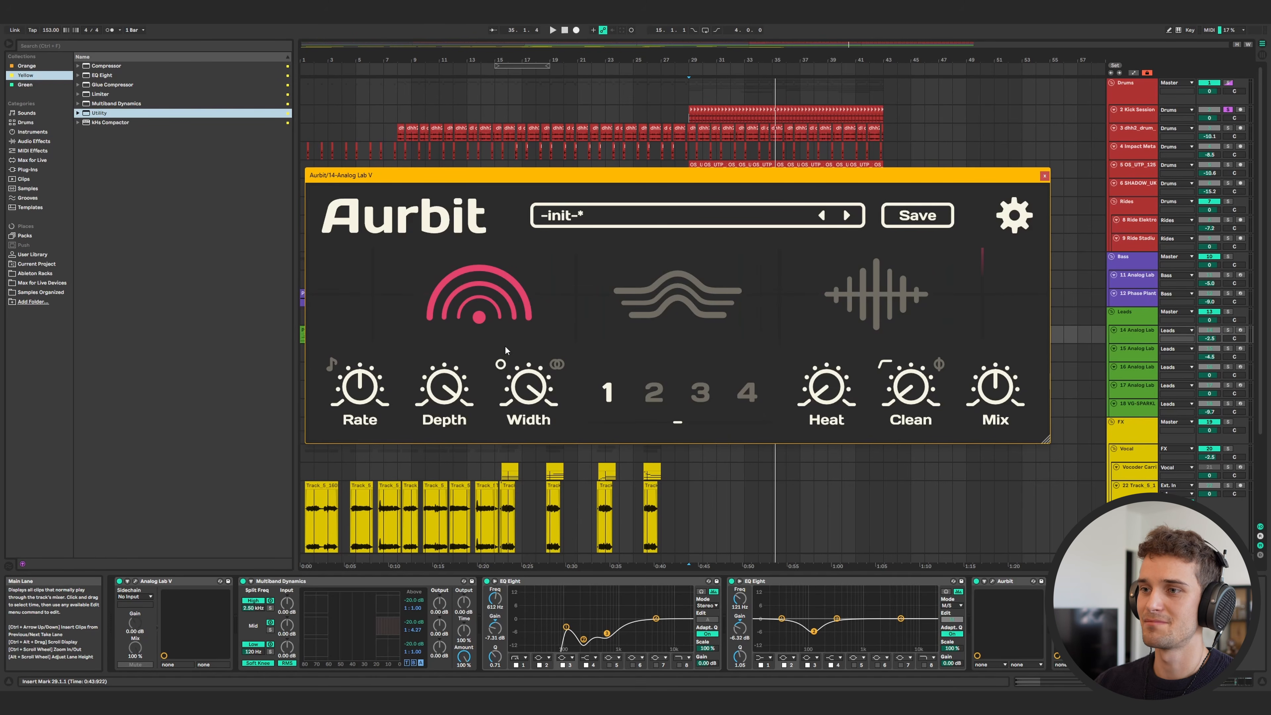
{"action": "left_click_drag", "start_coordinate": [525, 392], "coordinate": [549, 411]}
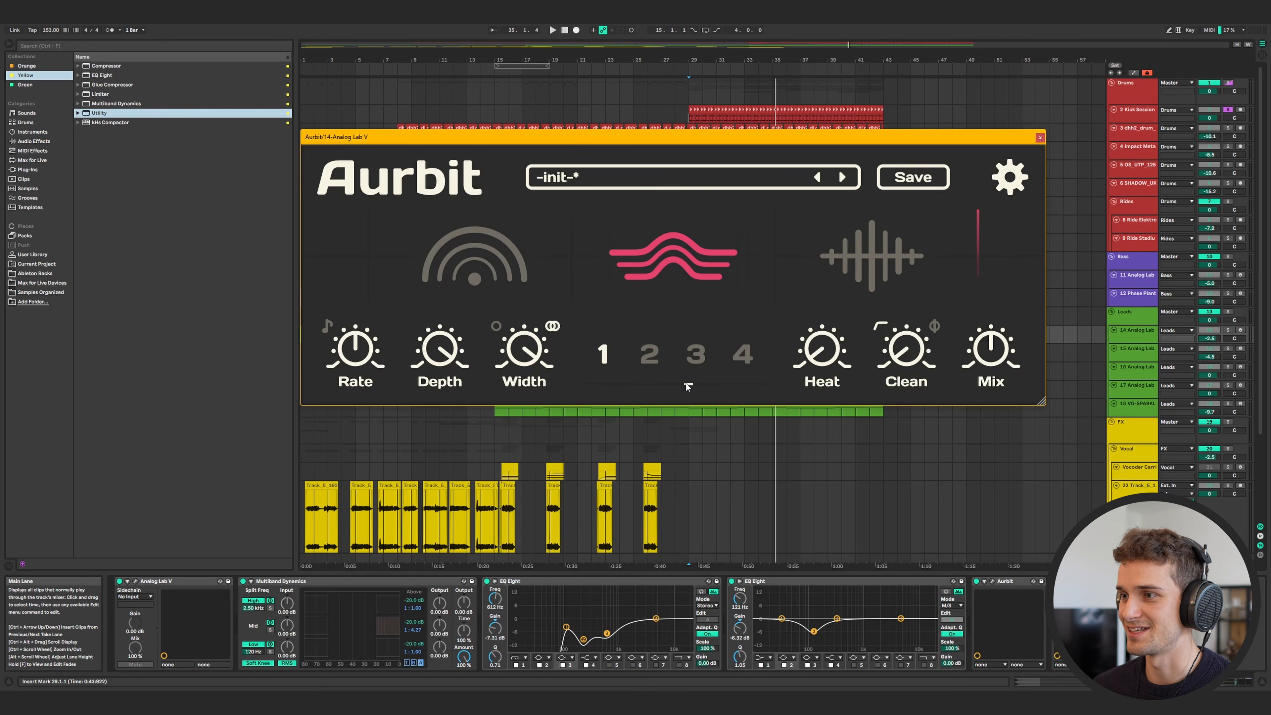
Move the Aurbit window clear of the clips and test the Heat control, returning it to its minimum.
{"action": "left_click_drag", "start_coordinate": [709, 139], "coordinate": [709, 187]}
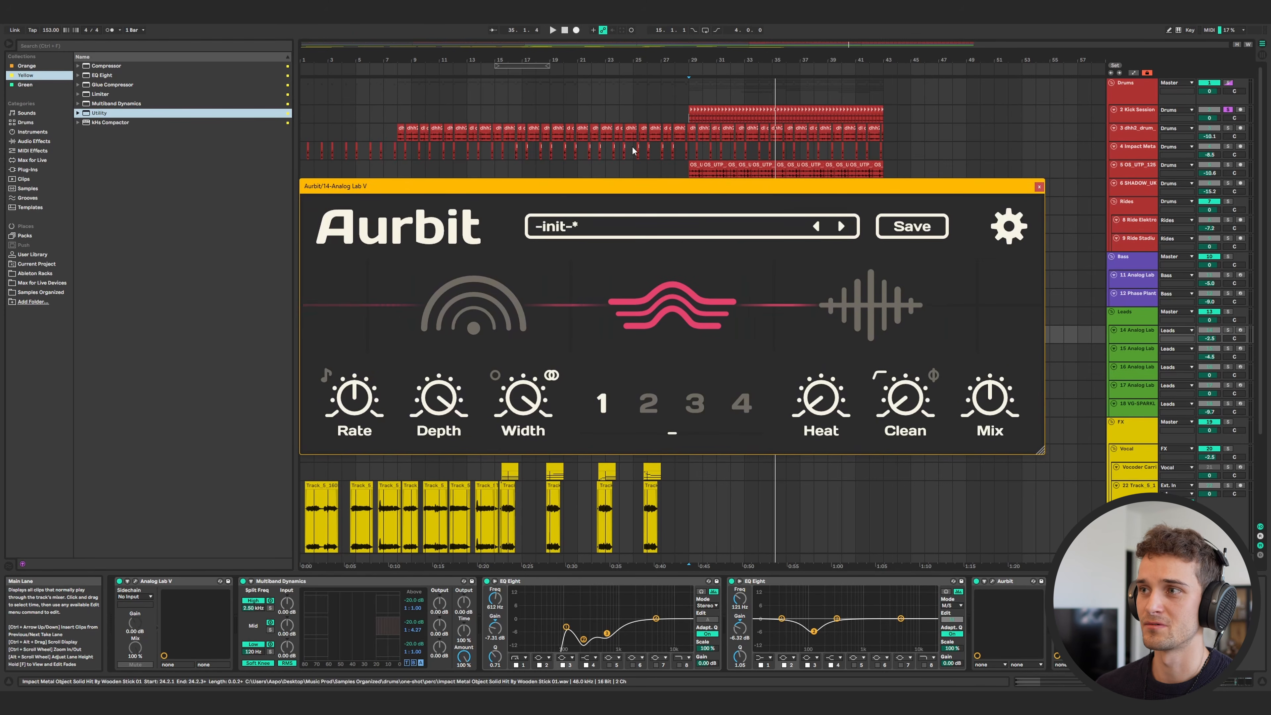
{"action": "mouse_move", "coordinate": [820, 400]}
{"action": "left_mouse_down"}
{"action": "mouse_move", "coordinate": [844, 334]}
{"action": "mouse_move", "coordinate": [833, 410]}
{"action": "left_mouse_up"}
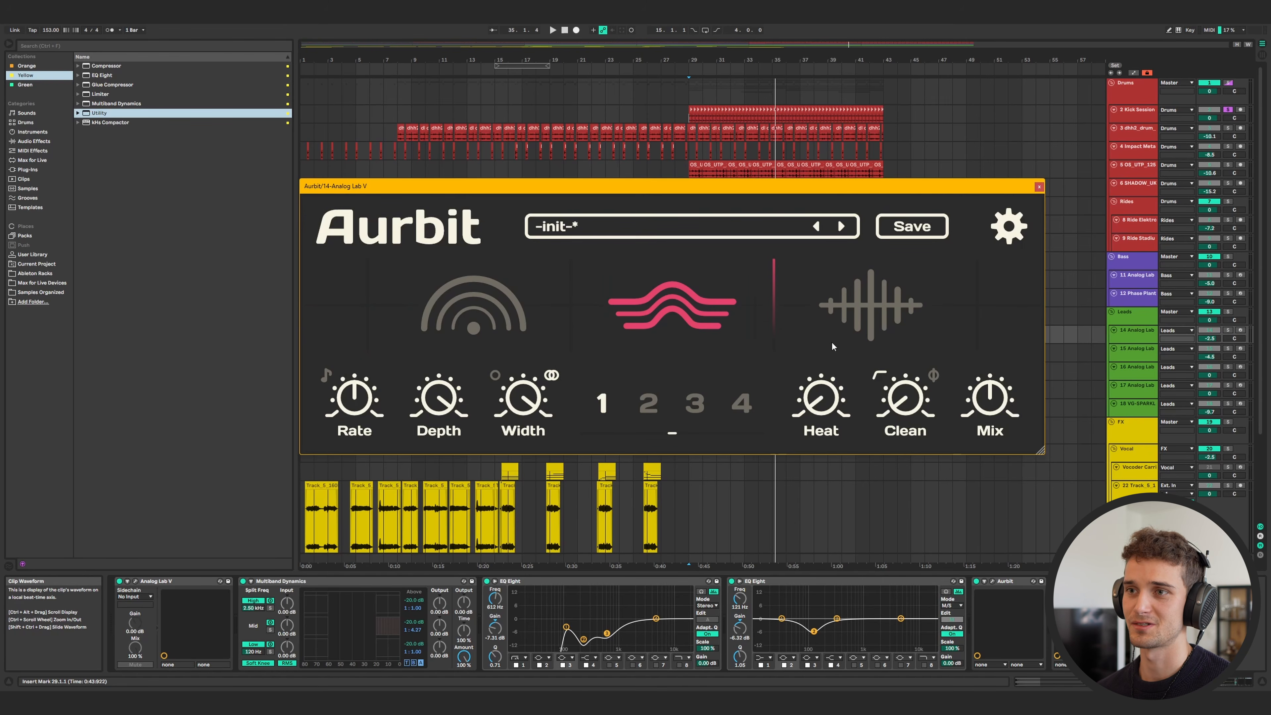
{"action": "left_click_drag", "start_coordinate": [831, 340], "coordinate": [827, 407]}
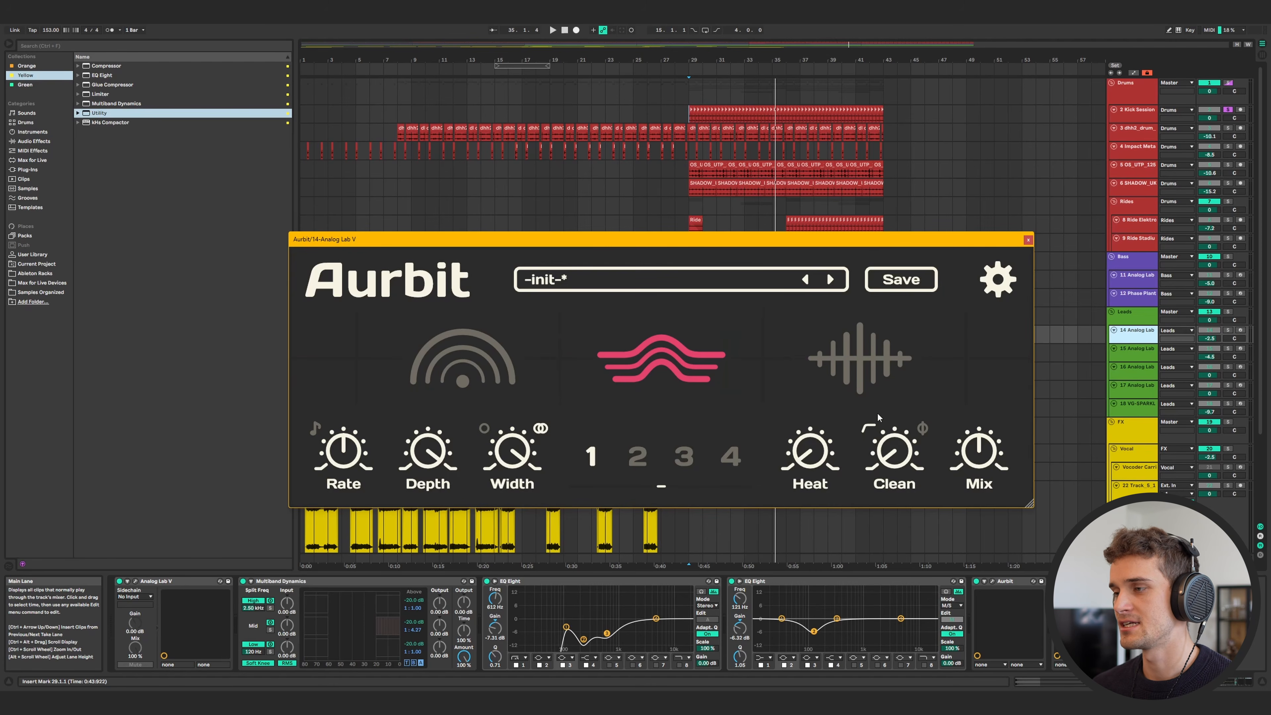
Test Clean's high-pass option at 57 Hz and 245 Hz.
{"action": "left_click_drag", "start_coordinate": [882, 457], "coordinate": [882, 458]}
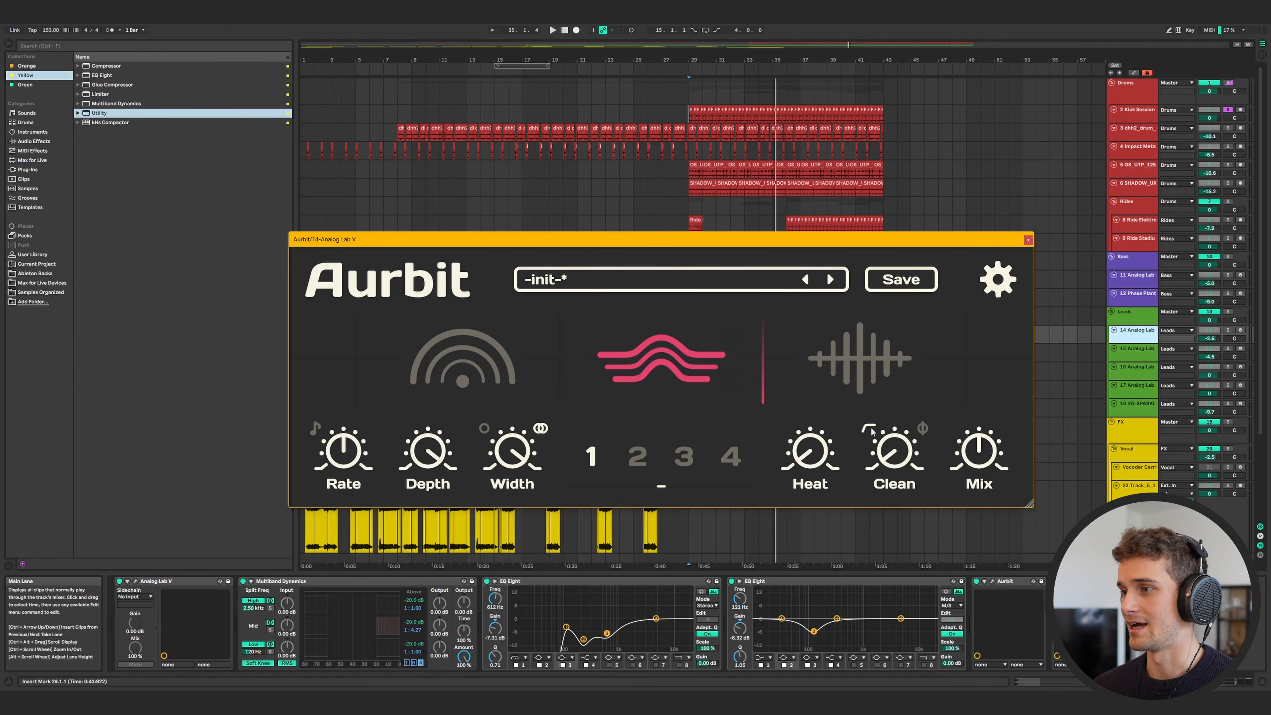
{"action": "left_click_drag", "start_coordinate": [901, 456], "coordinate": [897, 426]}
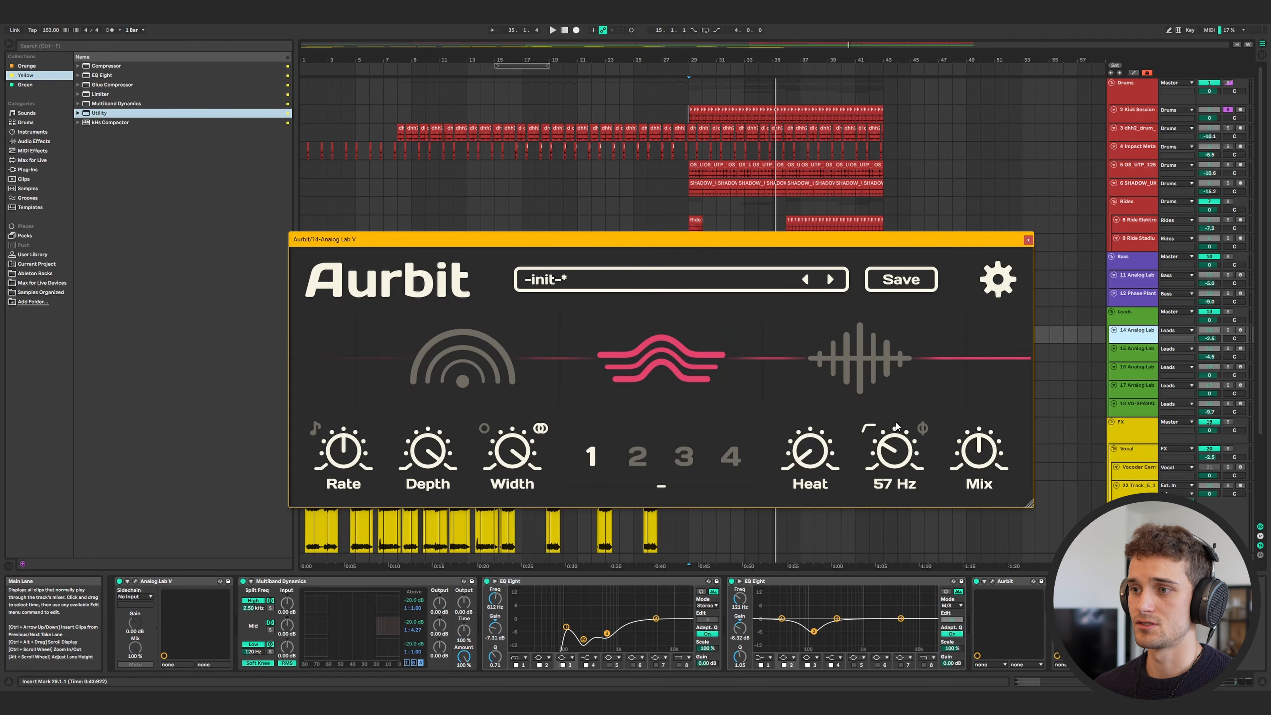
{"action": "mouse_move", "coordinate": [981, 450]}
{"action": "left_mouse_down"}
{"action": "mouse_move", "coordinate": [998, 431]}
{"action": "mouse_move", "coordinate": [980, 464]}
{"action": "mouse_move", "coordinate": [971, 456]}
{"action": "left_mouse_up"}
{"action": "left_click_drag", "start_coordinate": [894, 456], "coordinate": [901, 433]}
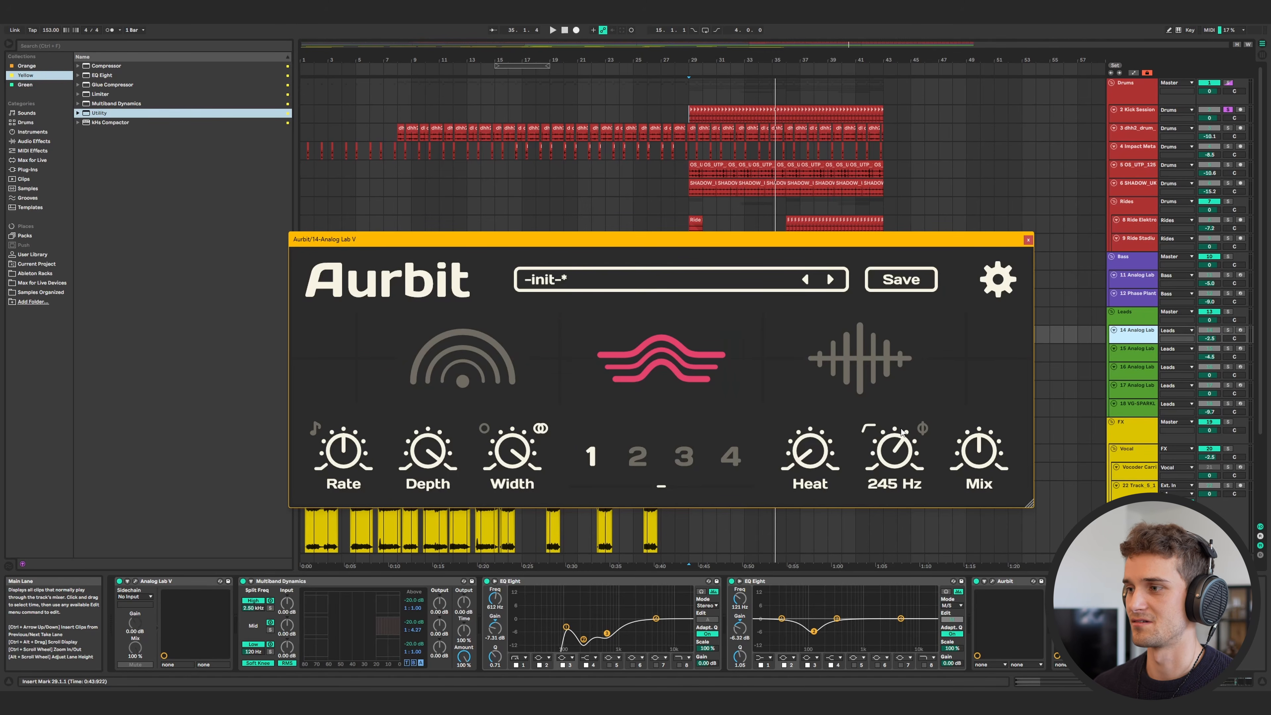
Switch Clean to its phase-symbol option at 187 Hz and raise Mix to its maximum.
{"action": "left_click_drag", "start_coordinate": [883, 440], "coordinate": [992, 463]}
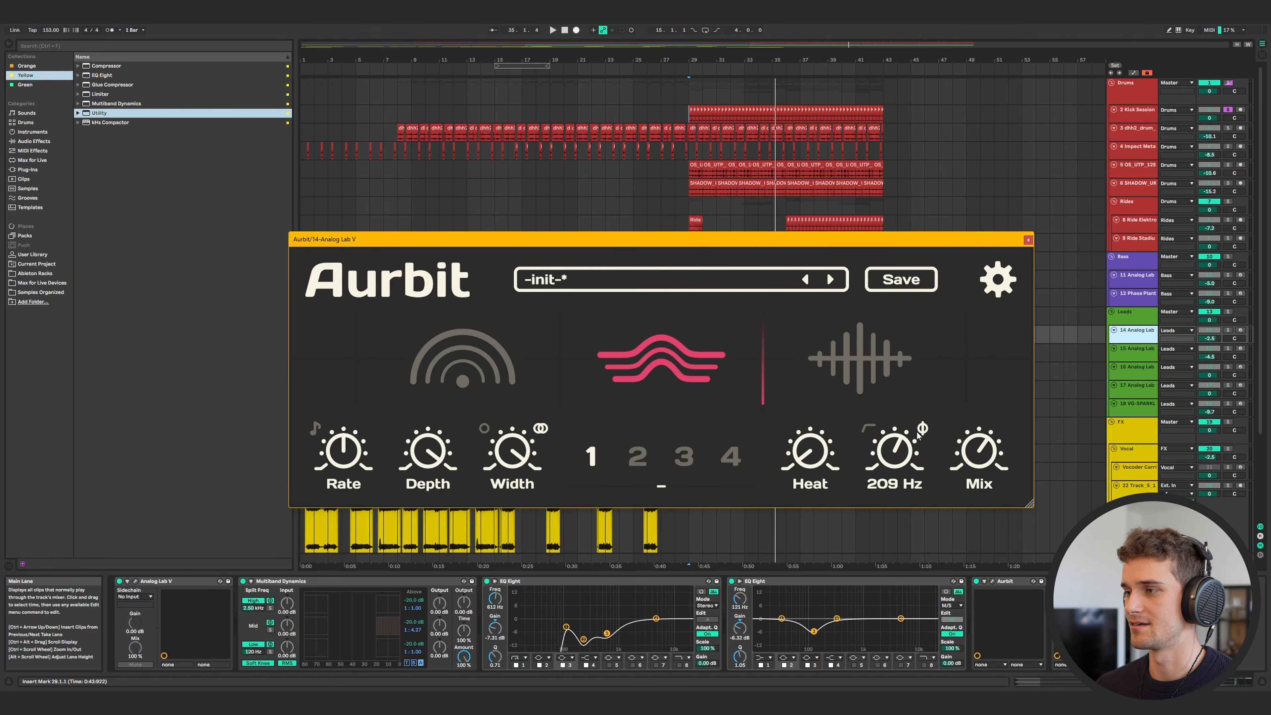
{"action": "mouse_move", "coordinate": [918, 436]}
{"action": "left_mouse_down"}
{"action": "mouse_move", "coordinate": [891, 522]}
{"action": "mouse_move", "coordinate": [909, 440]}
{"action": "left_mouse_up"}
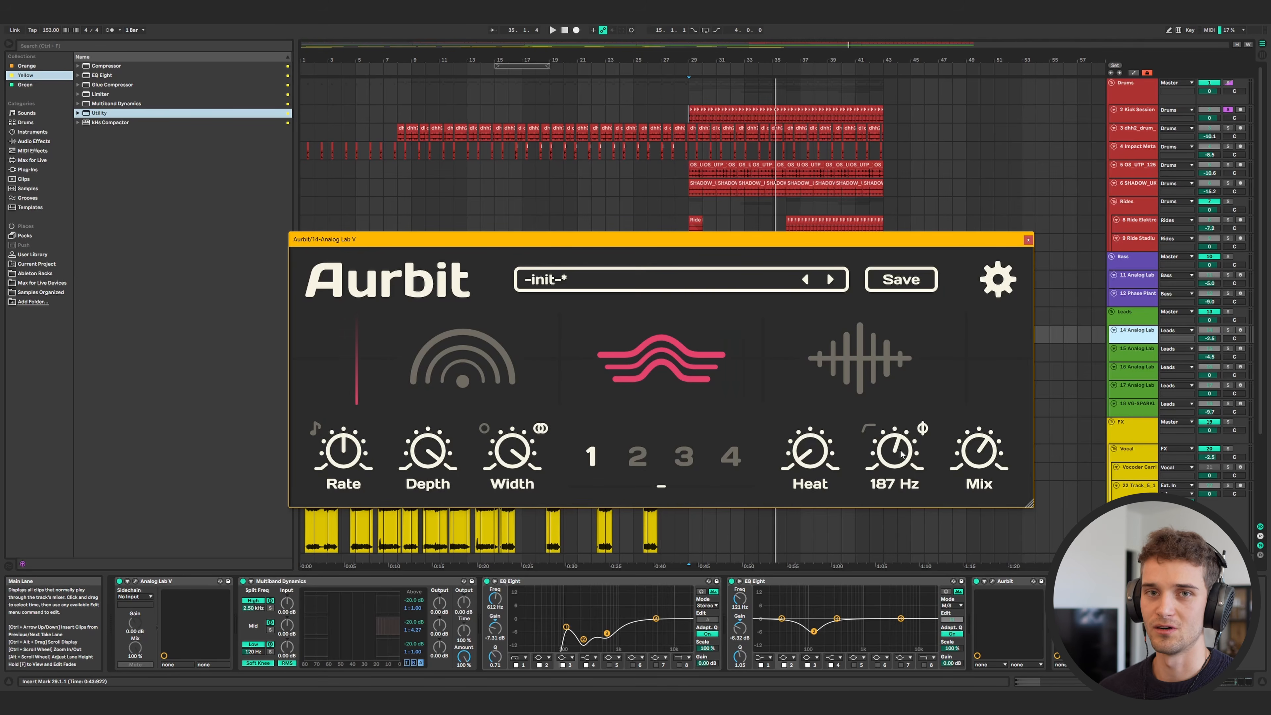
{"action": "mouse_move", "coordinate": [980, 453]}
{"action": "left_mouse_down"}
{"action": "mouse_move", "coordinate": [991, 468]}
{"action": "mouse_move", "coordinate": [997, 456]}
{"action": "left_mouse_up"}
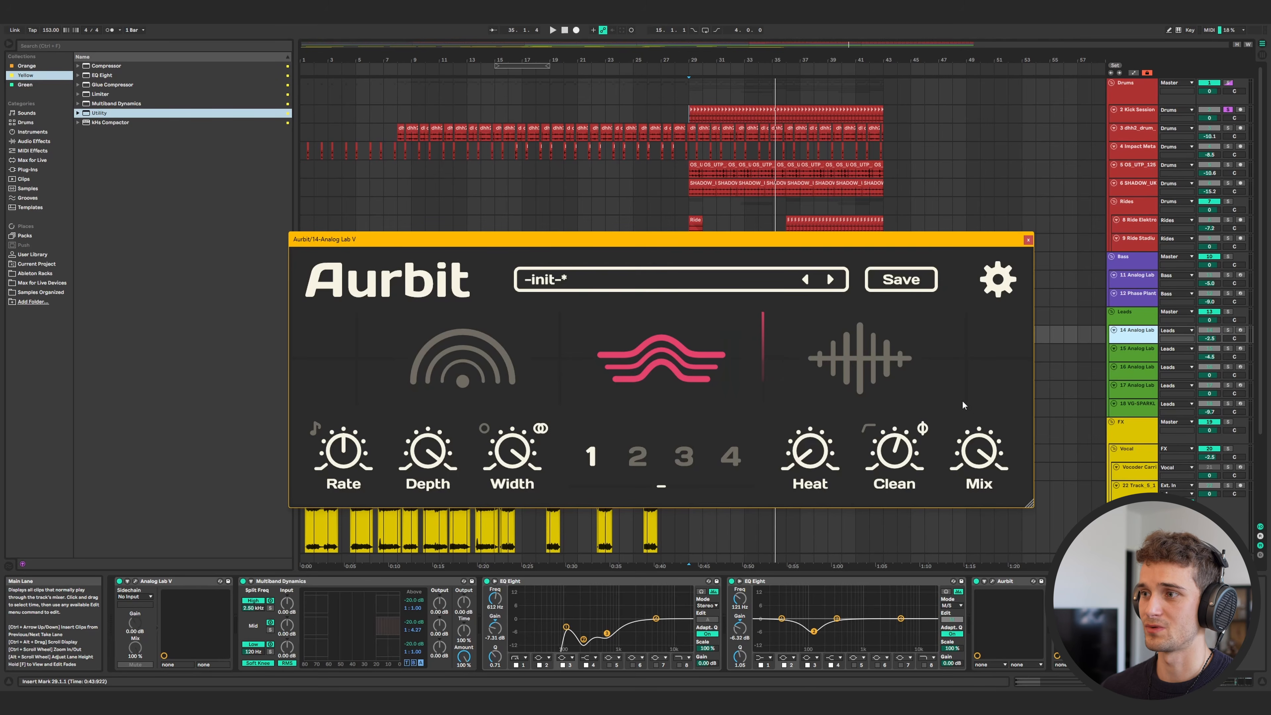
Try variation 2 and the waveform mode, settle on variation 4 in the wavy-lines mode, and set Clean to 146 Hz.
{"action": "left_click", "coordinate": [626, 448]}
{"action": "left_click", "coordinate": [858, 370]}
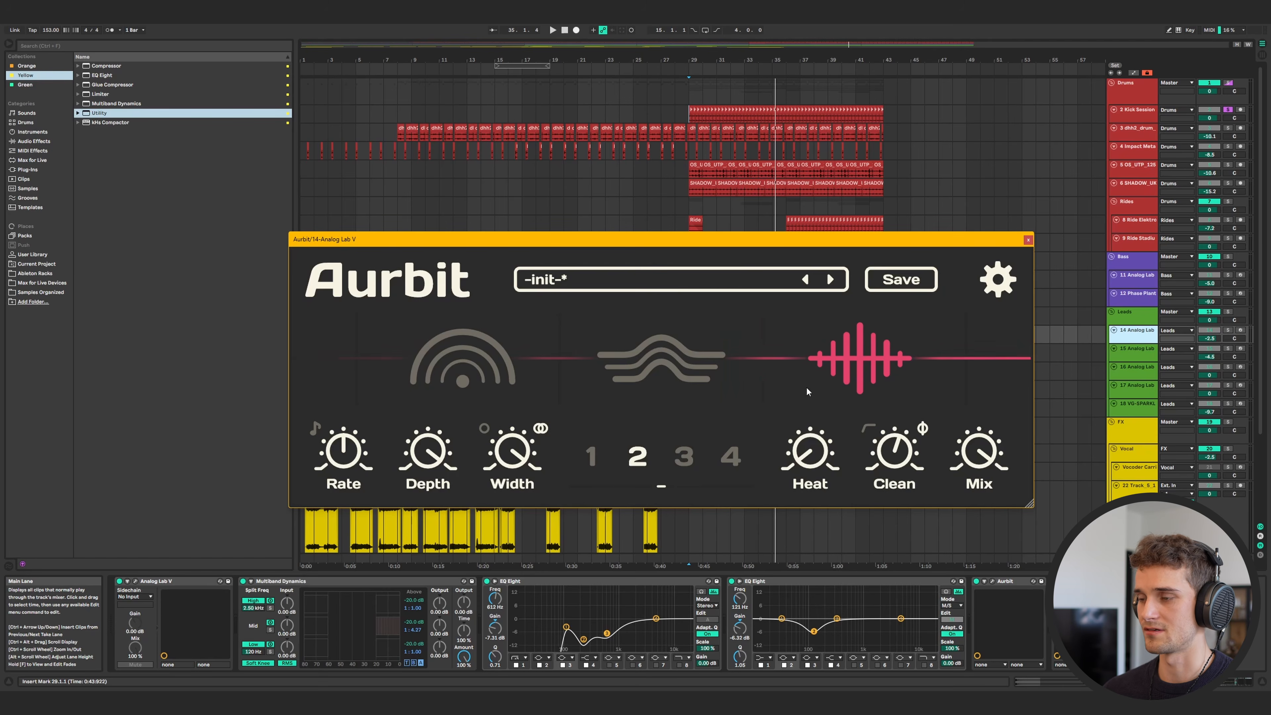
{"action": "left_click", "coordinate": [730, 456]}
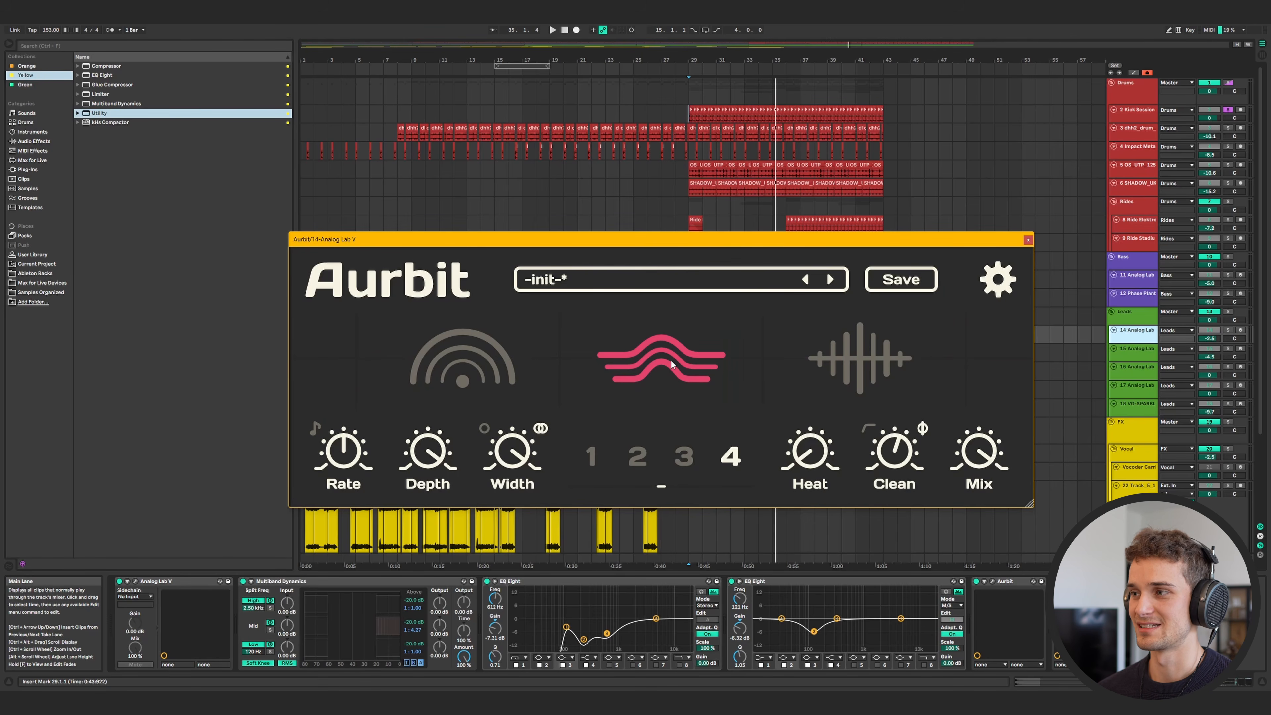
{"action": "mouse_move", "coordinate": [950, 430]}
{"action": "left_click_drag", "start_coordinate": [895, 450], "coordinate": [896, 463]}
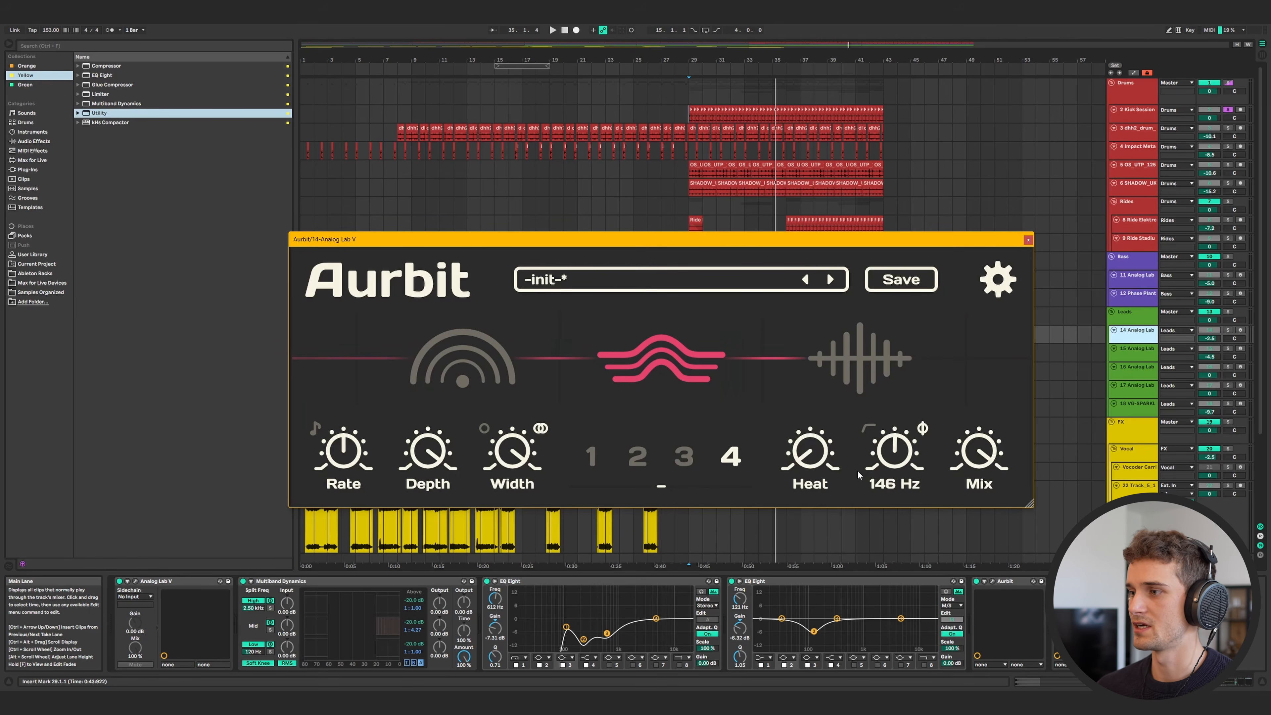
Set Clean to 144 Hz and test Mix at 56%, 40% and 49%, returning it to 100%.
{"action": "left_click_drag", "start_coordinate": [905, 462], "coordinate": [905, 467]}
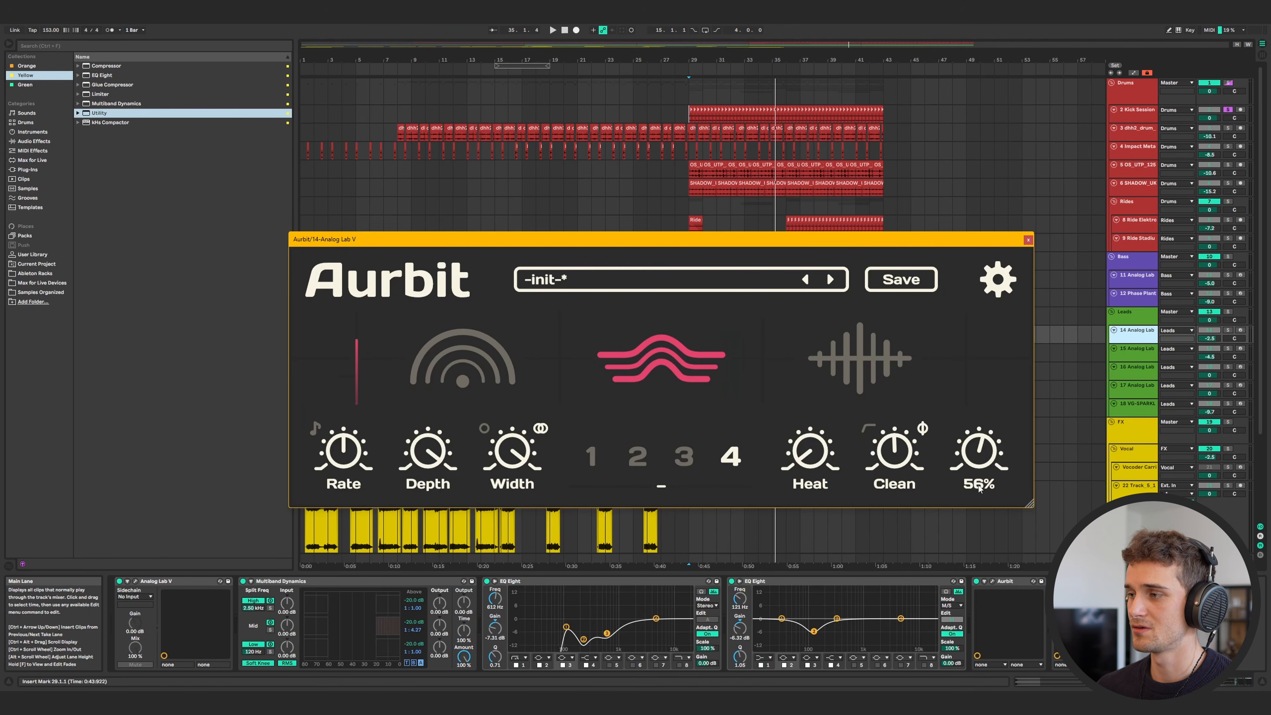
{"action": "left_click_drag", "start_coordinate": [984, 447], "coordinate": [977, 452]}
{"action": "mouse_move", "coordinate": [908, 455]}
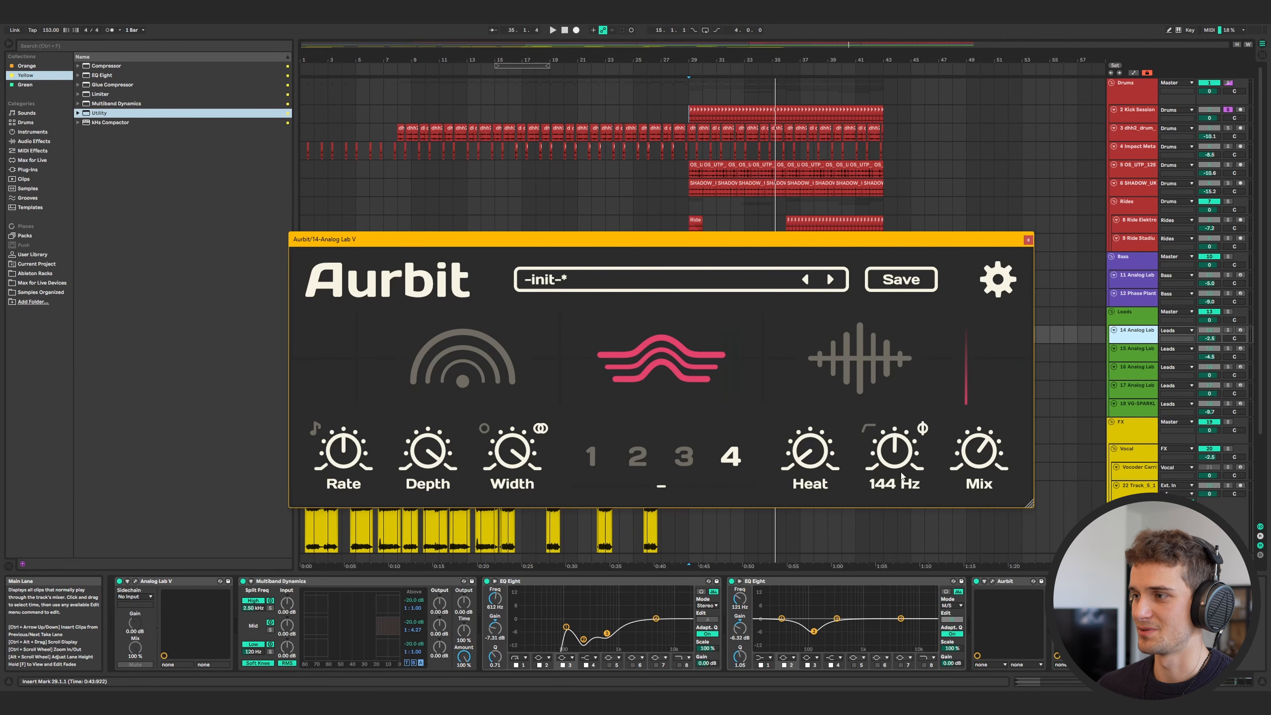
{"action": "left_click_drag", "start_coordinate": [979, 444], "coordinate": [994, 482]}
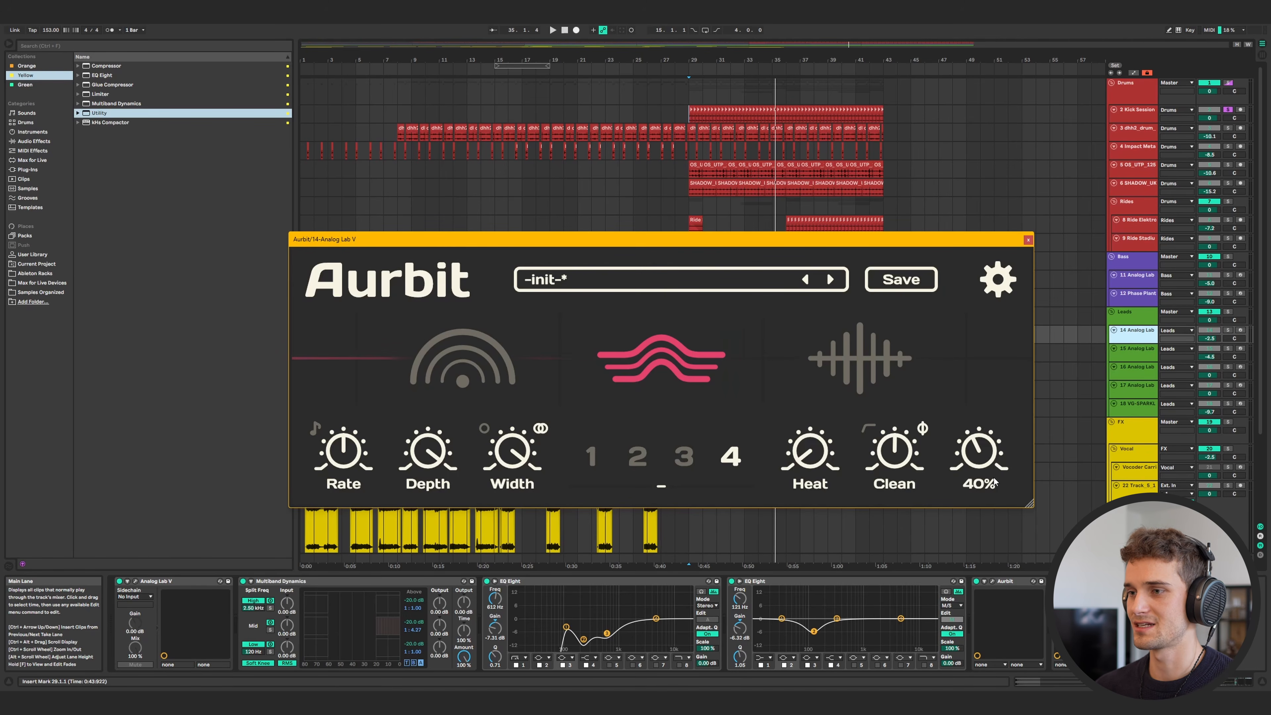
{"action": "left_click_drag", "start_coordinate": [995, 481], "coordinate": [1000, 436]}
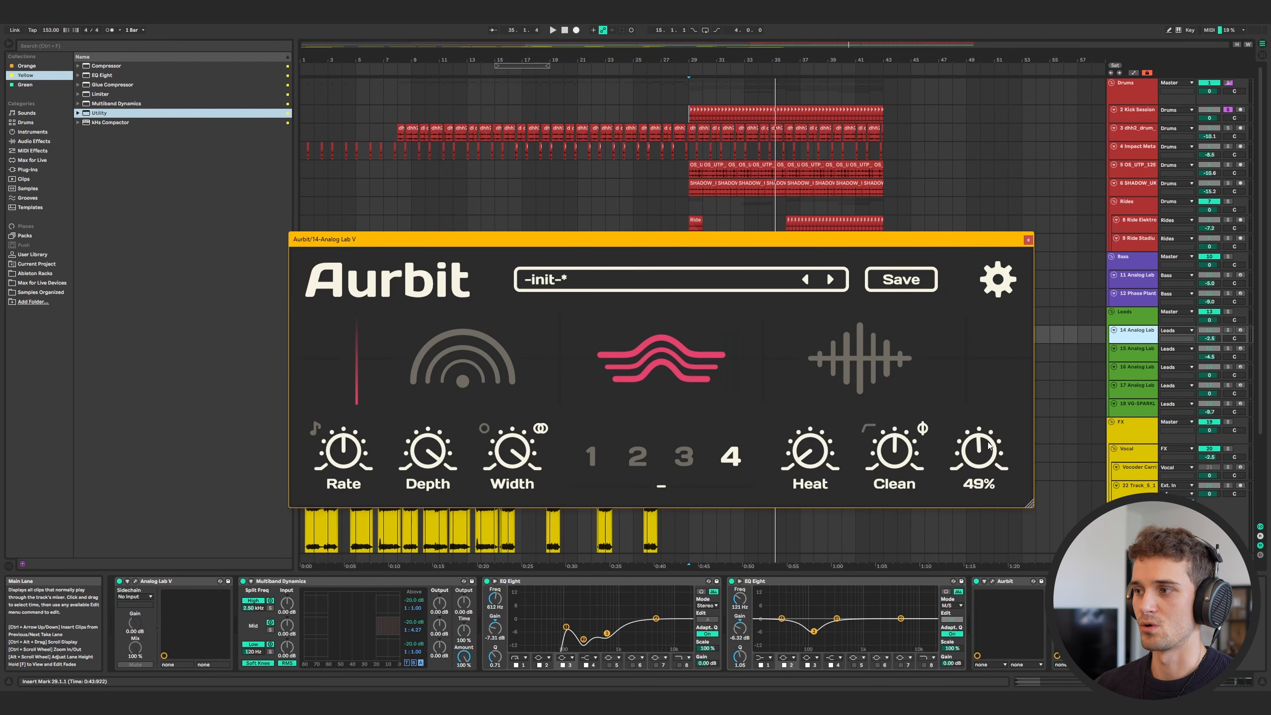
{"action": "left_click_drag", "start_coordinate": [988, 444], "coordinate": [980, 440]}
{"action": "left_click_drag", "start_coordinate": [980, 442], "coordinate": [1016, 391]}
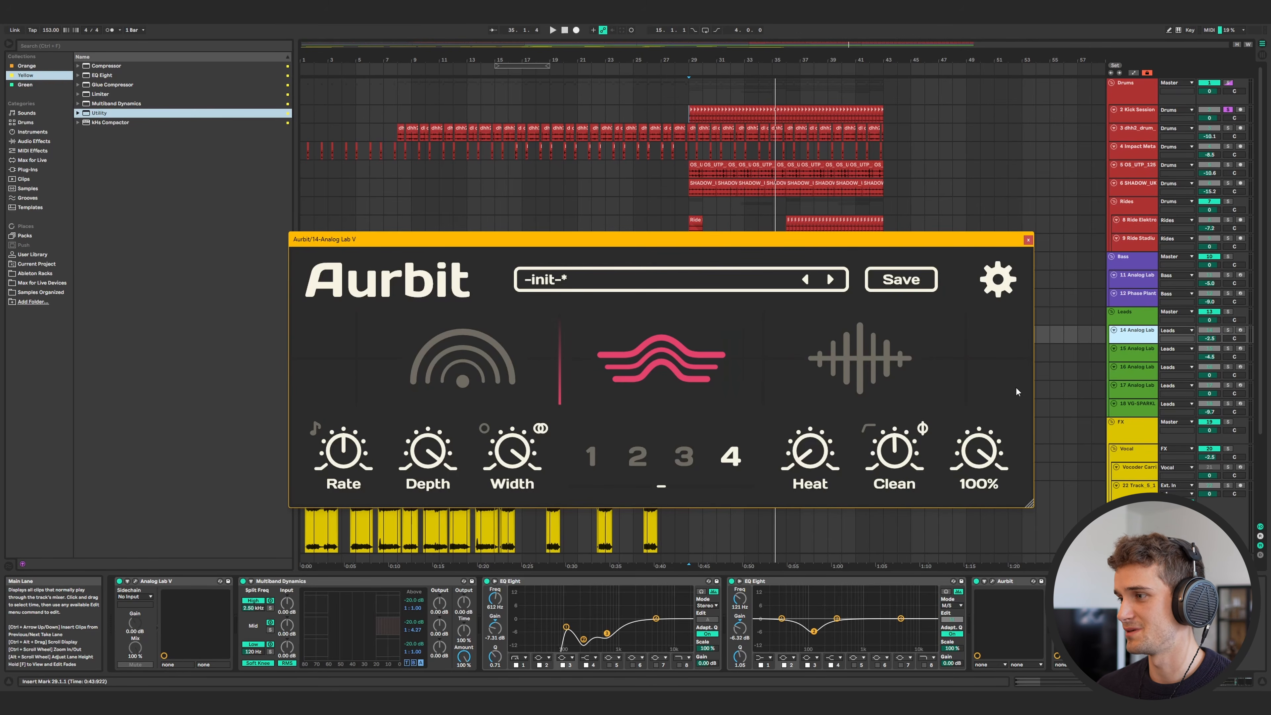
{"action": "left_click_drag", "start_coordinate": [985, 449], "coordinate": [974, 554]}
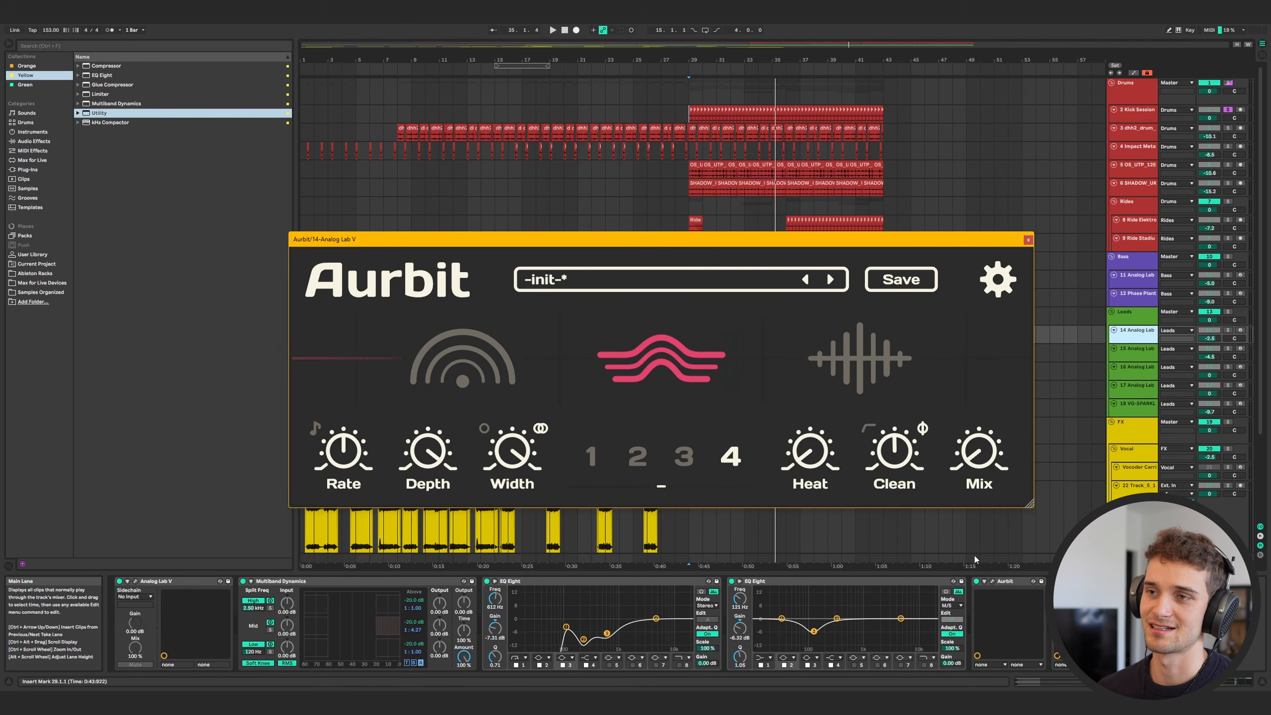
{"action": "left_click_drag", "start_coordinate": [600, 239], "coordinate": [614, 228]}
{"action": "mouse_move", "coordinate": [678, 474]}
{"action": "left_mouse_down"}
{"action": "mouse_move", "coordinate": [641, 477]}
{"action": "mouse_move", "coordinate": [692, 472]}
{"action": "mouse_move", "coordinate": [642, 474]}
{"action": "mouse_move", "coordinate": [673, 476]}
{"action": "left_mouse_up"}
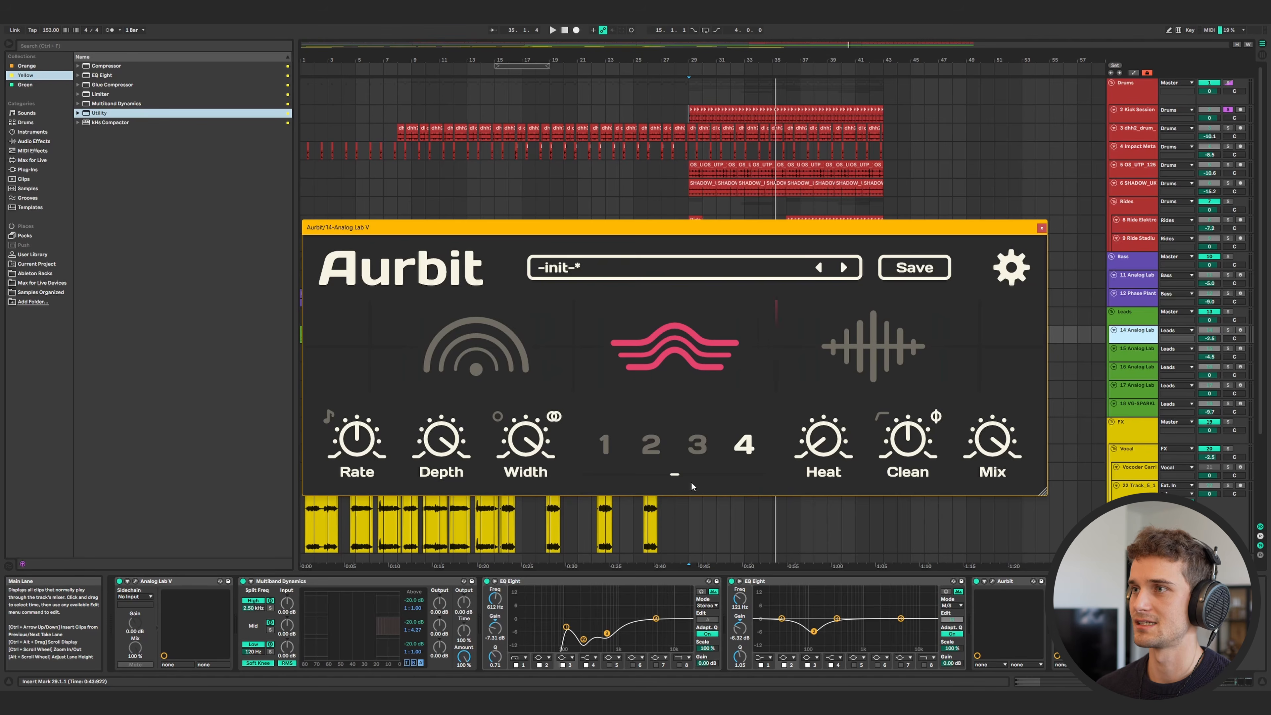
{"action": "left_click_drag", "start_coordinate": [604, 227], "coordinate": [679, 282]}
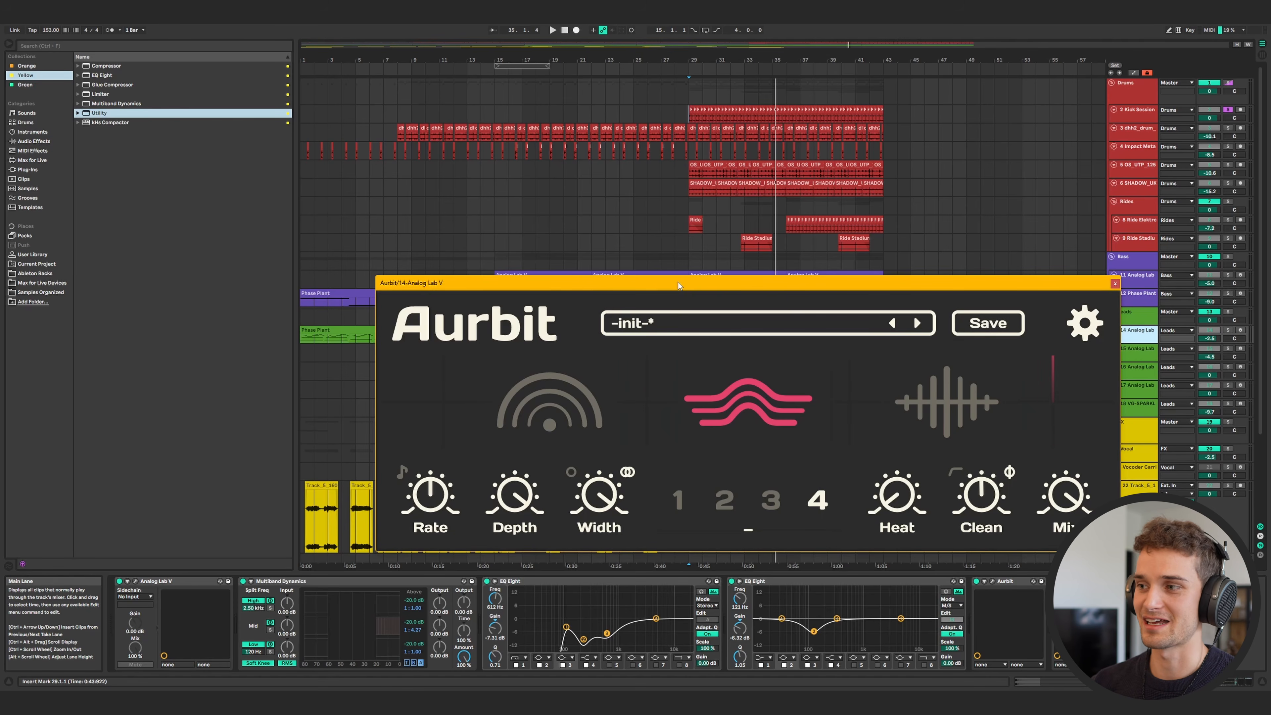
{"action": "left_click_drag", "start_coordinate": [679, 282], "coordinate": [745, 302]}
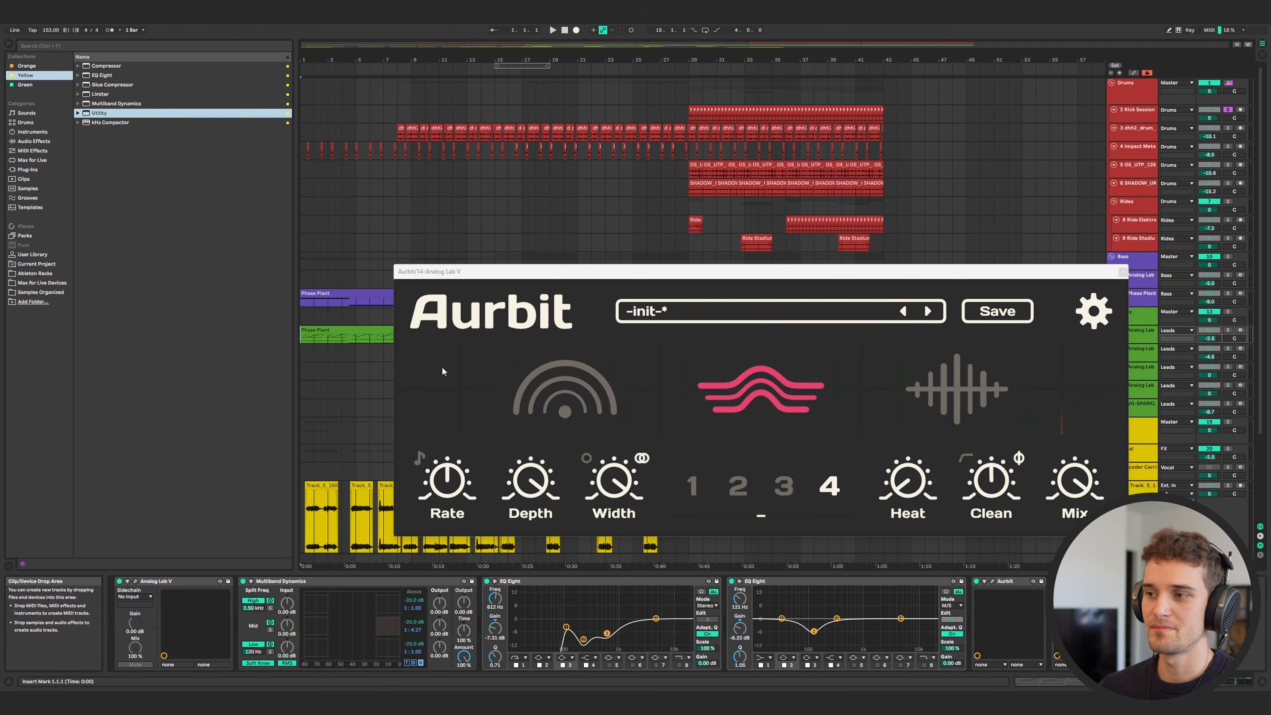
{"action": "left_click", "coordinate": [762, 518]}
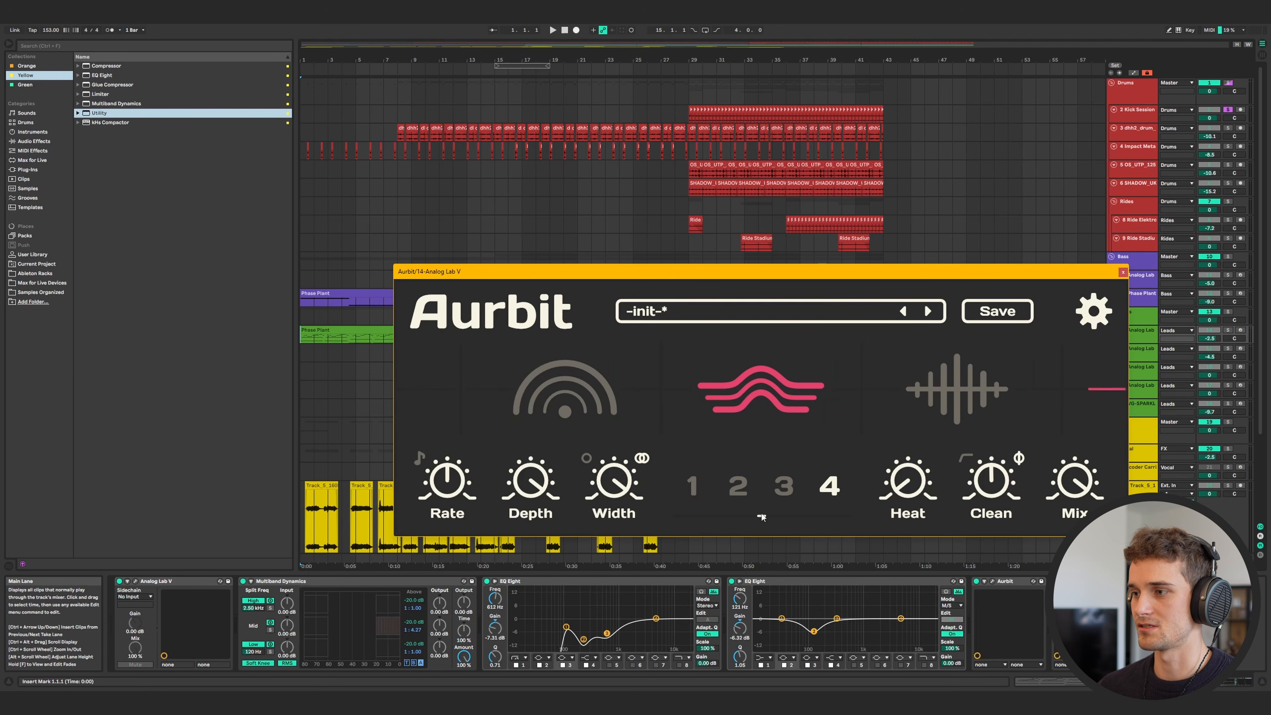
{"action": "left_click_drag", "start_coordinate": [639, 271], "coordinate": [540, 303]}
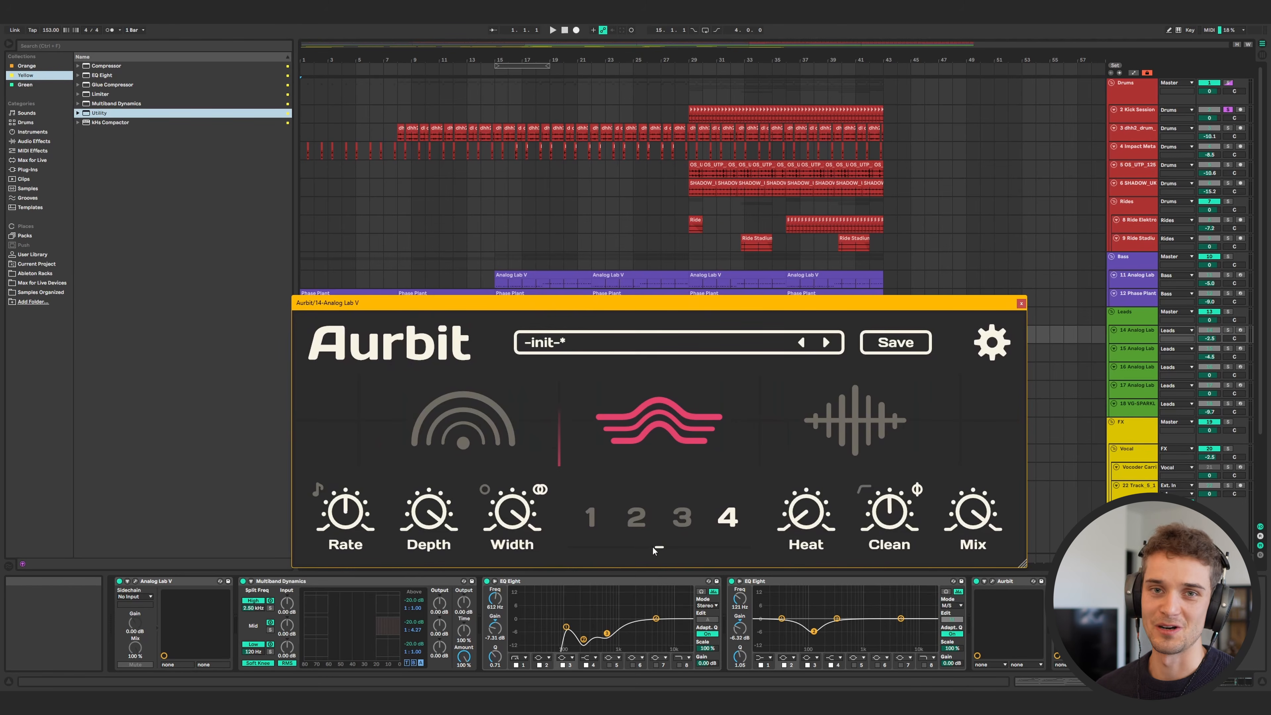
{"action": "left_click_drag", "start_coordinate": [578, 299], "coordinate": [602, 288]}
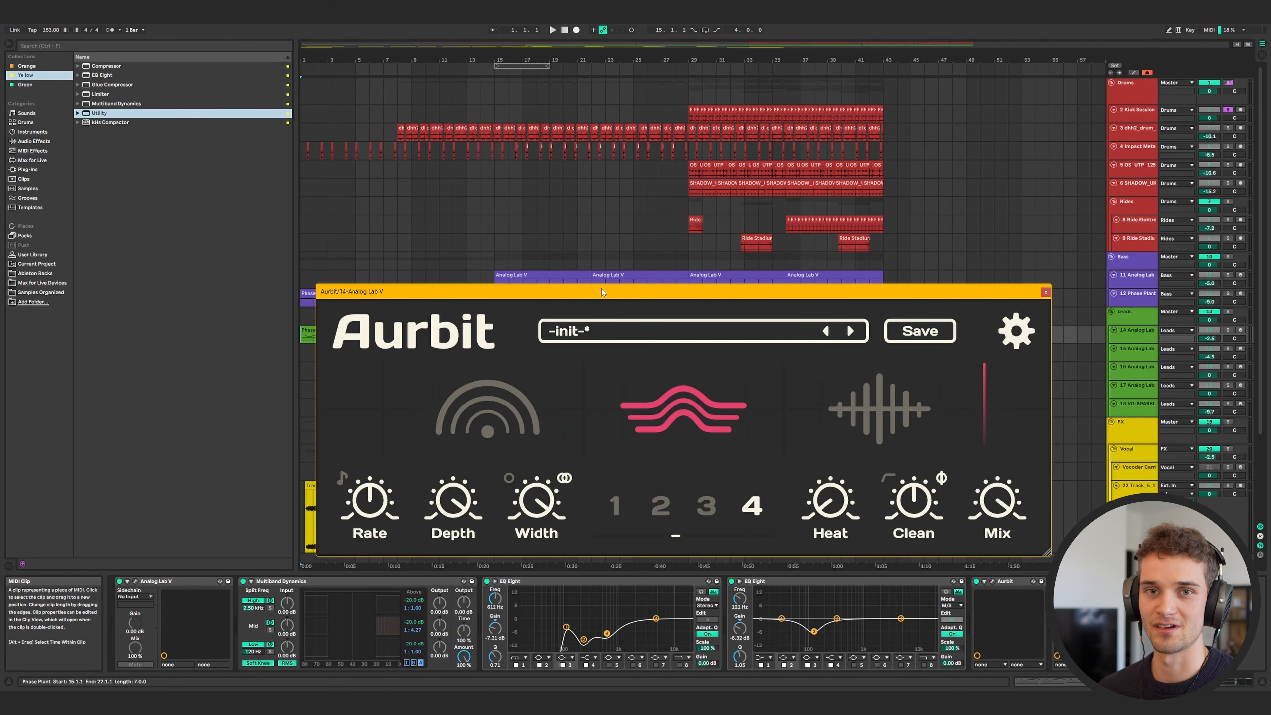
{"action": "left_click_drag", "start_coordinate": [602, 288], "coordinate": [605, 283]}
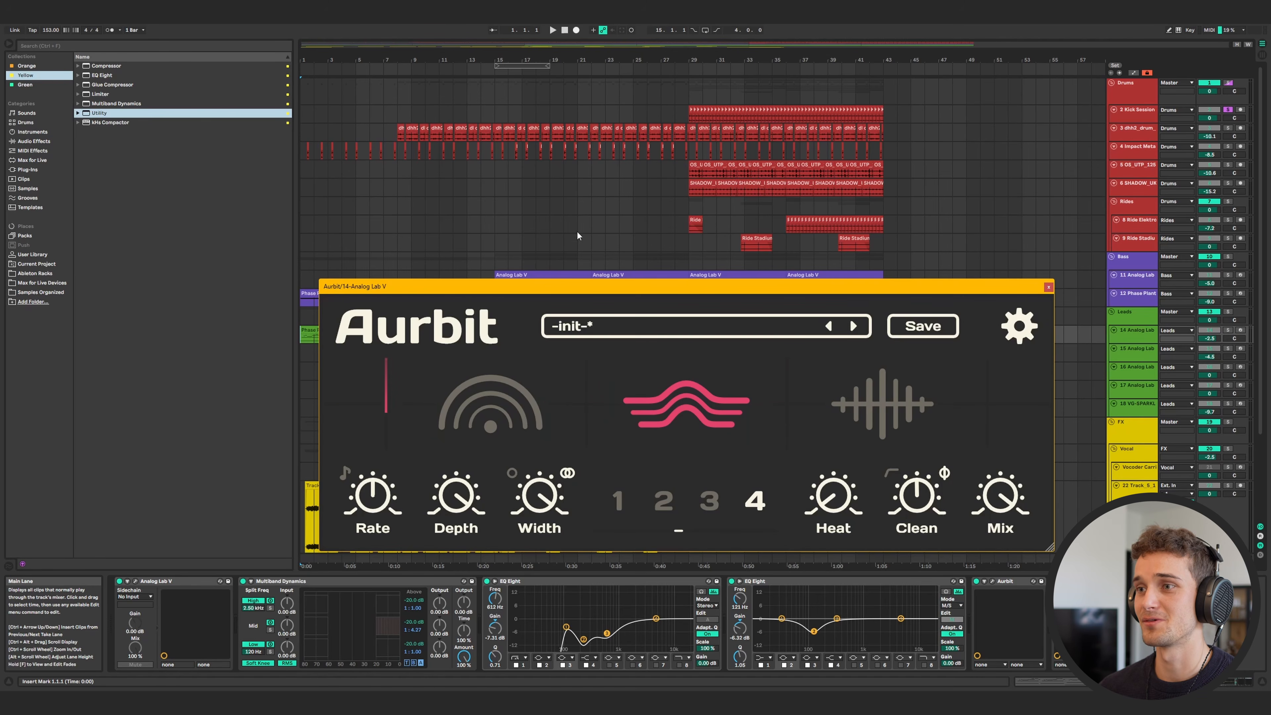
{"action": "left_click_drag", "start_coordinate": [992, 289], "coordinate": [989, 289]}
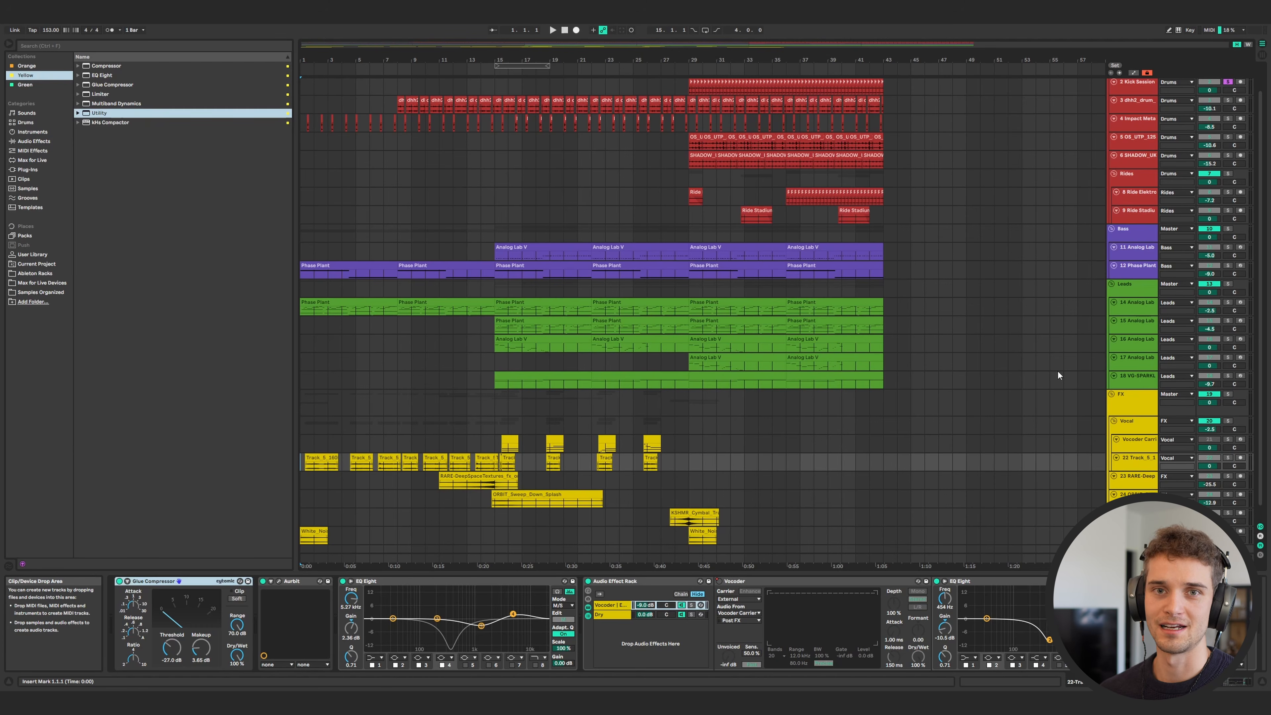
Play the full arrangement from the beginning, and once more from bar 29.
{"action": "key", "text": "space"}
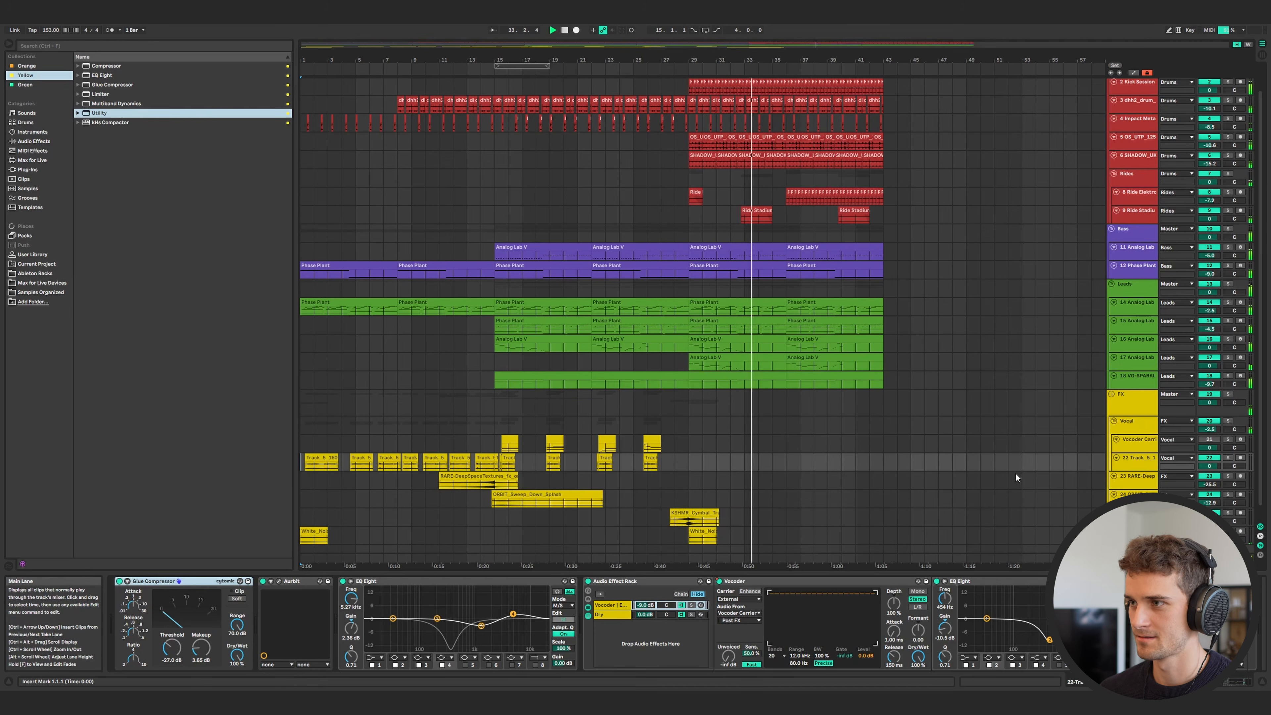
{"action": "scroll", "coordinate": [563, 512], "scroll_direction": "up", "scroll_amount": 2}
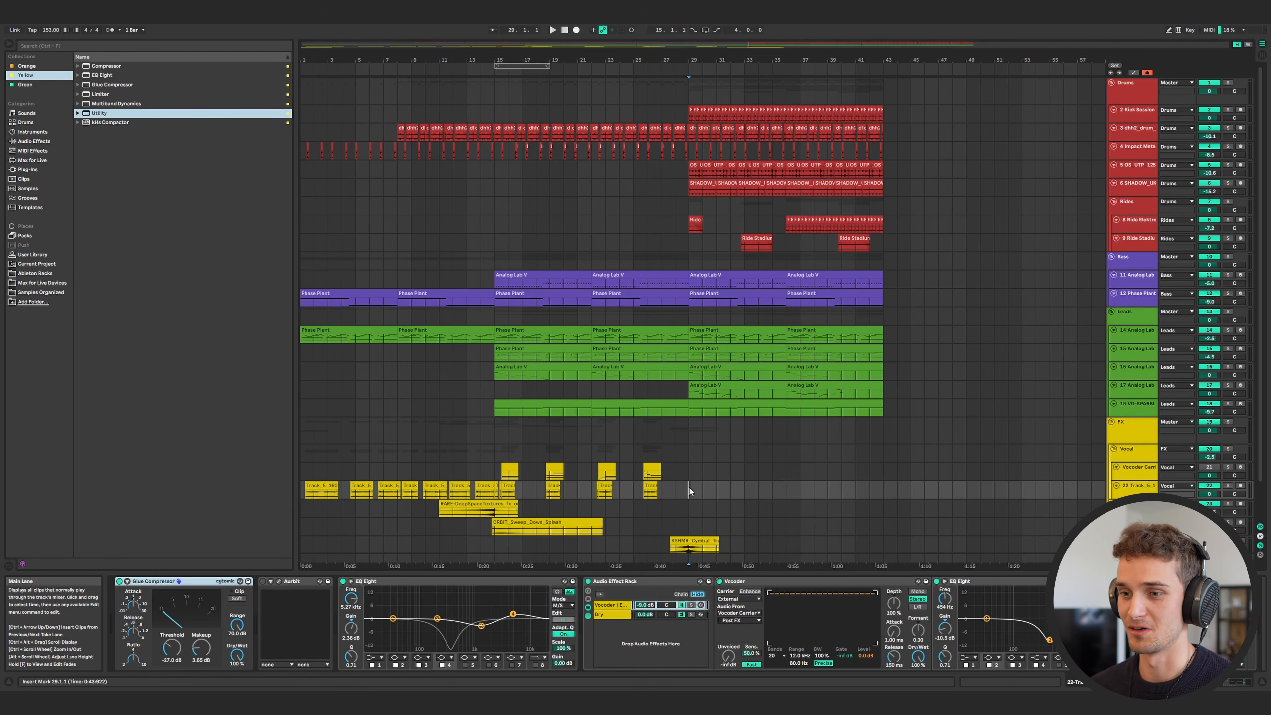
{"action": "key", "text": "space"}
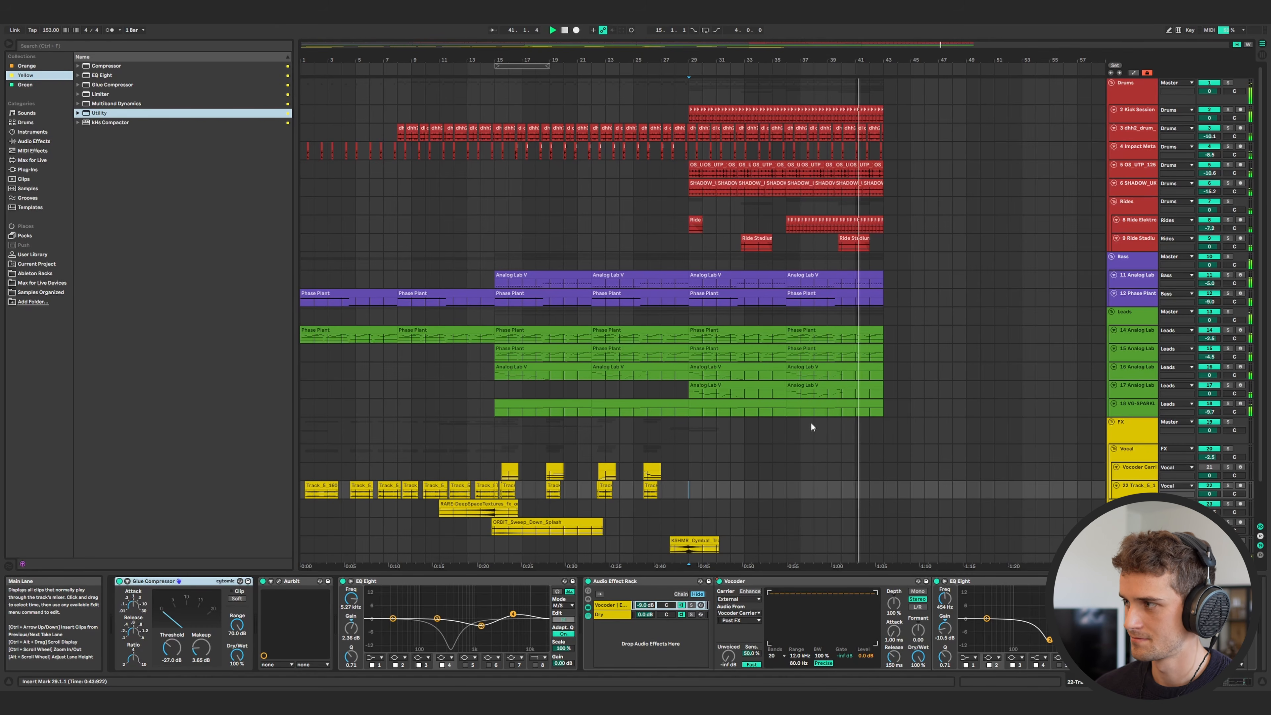
{"action": "key", "text": "space"}
Open Aurbit on the 2 Kick Session track with the playback start at bar 29, keeping its window below the main drum clips.
{"action": "left_click", "coordinate": [694, 119]}
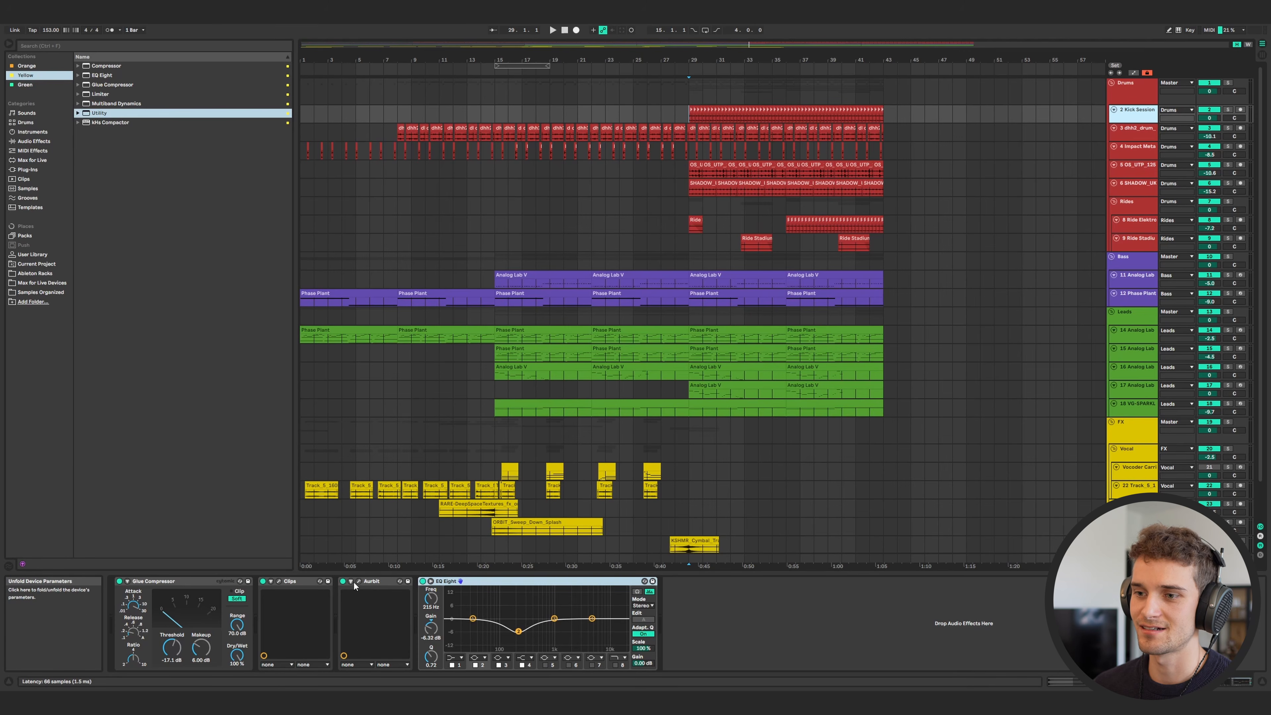
{"action": "left_click", "coordinate": [358, 581]}
{"action": "left_click_drag", "start_coordinate": [642, 151], "coordinate": [646, 303]}
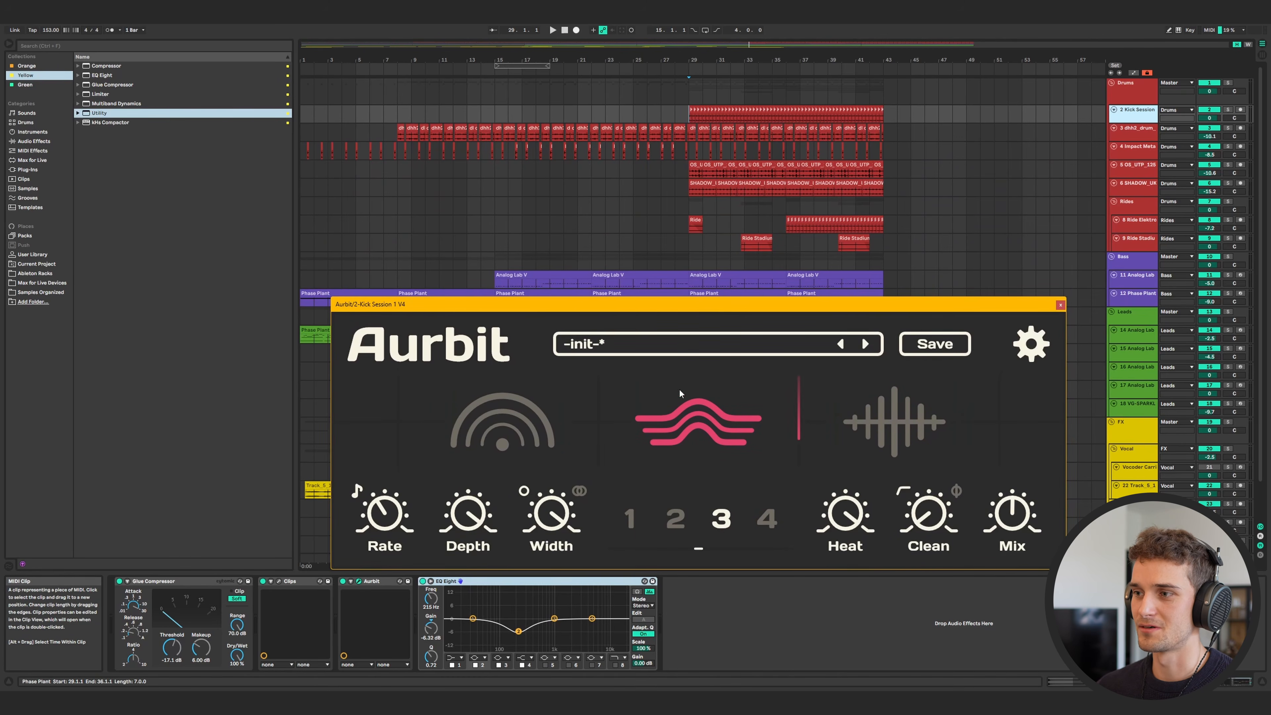
{"action": "mouse_move", "coordinate": [719, 304]}
{"action": "left_mouse_down"}
{"action": "mouse_move", "coordinate": [722, 264]}
{"action": "mouse_move", "coordinate": [710, 285]}
{"action": "left_mouse_up"}
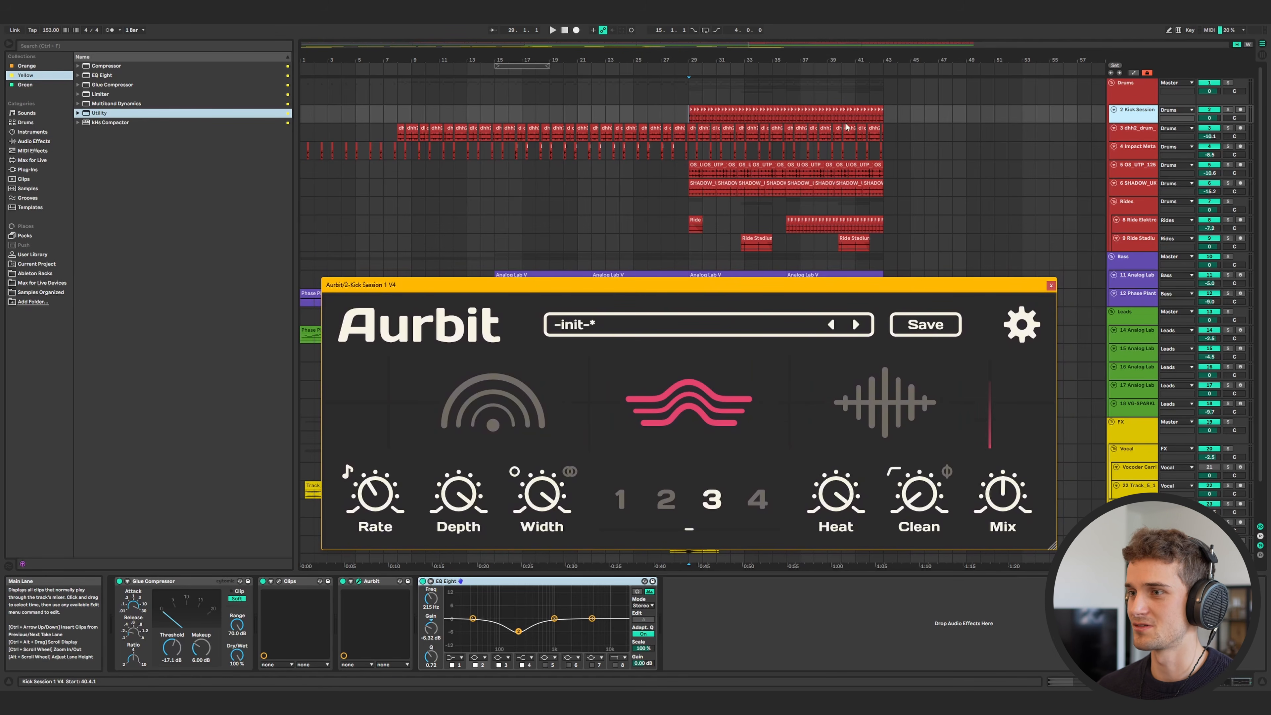
{"action": "left_click_drag", "start_coordinate": [884, 287], "coordinate": [930, 240]}
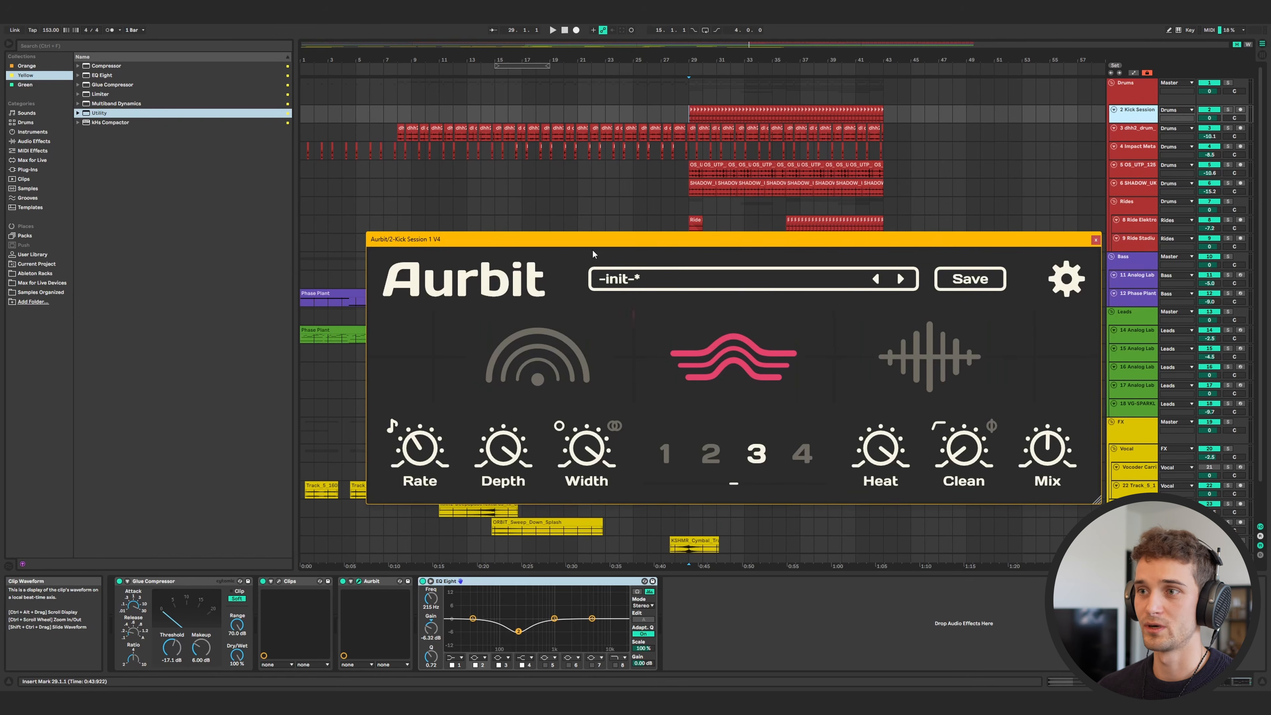
Listen to the soloed kick with Aurbit from bar 29, pausing and resuming playback.
{"action": "key", "text": "space"}
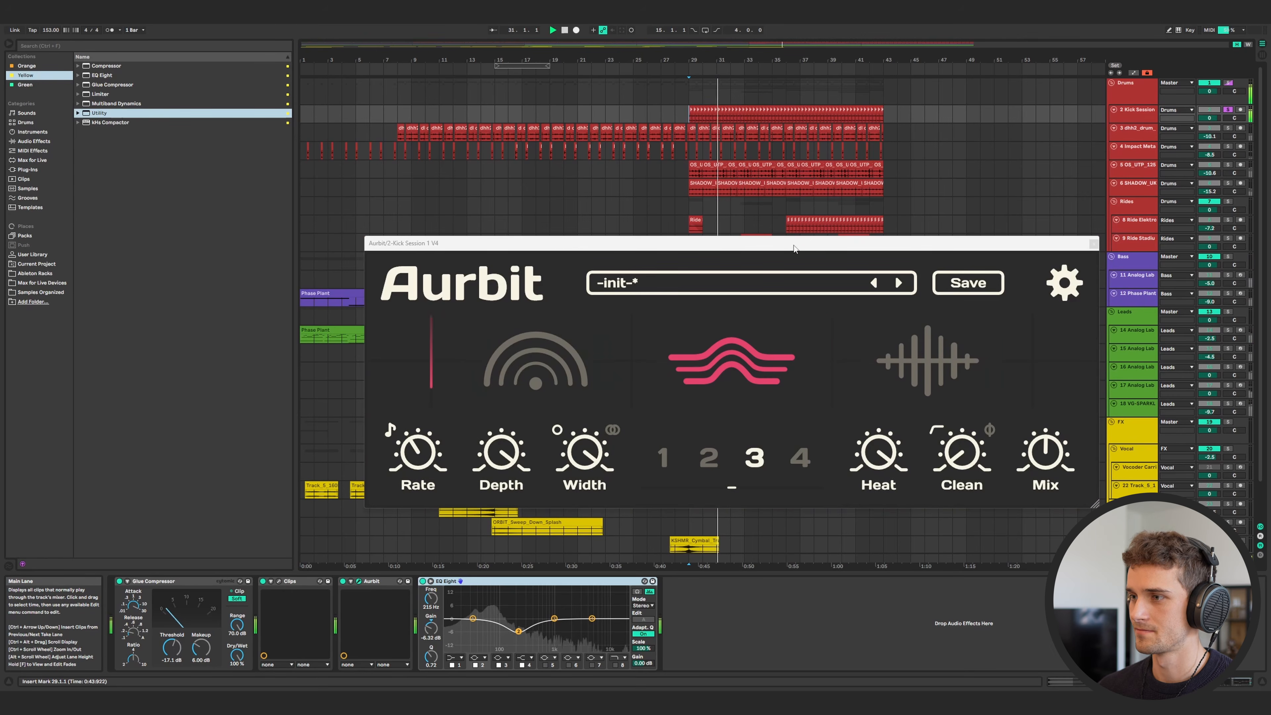
{"action": "mouse_move", "coordinate": [912, 470]}
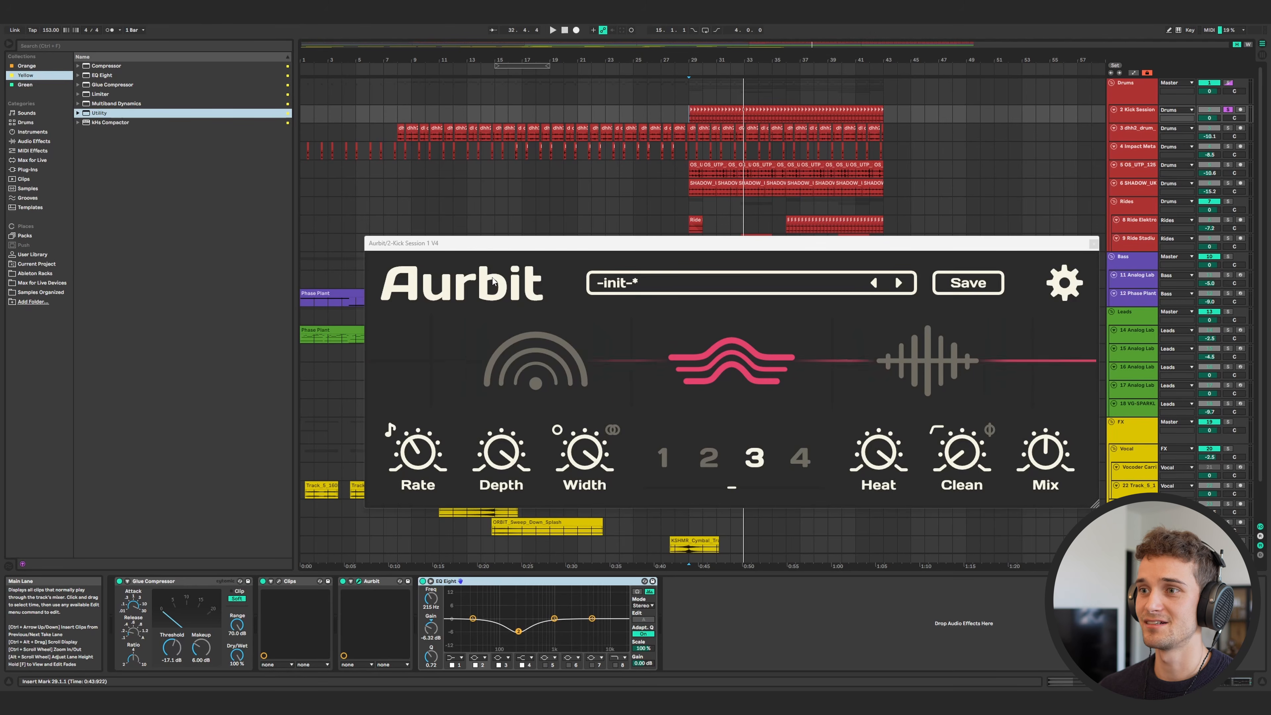
{"action": "key", "text": "space"}
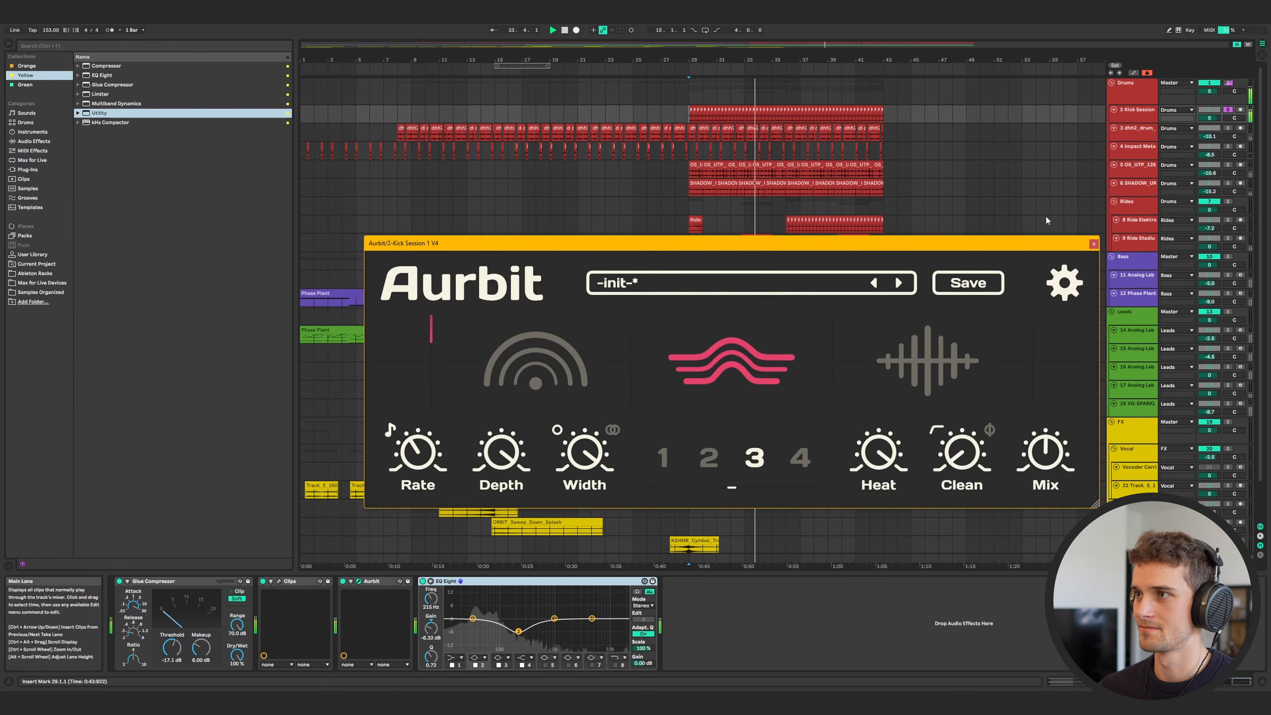
Solo the 11 Analog Lab bass track at bar 15 and open its Aurbit below the bass clips.
{"action": "left_click", "coordinate": [1136, 331]}
{"action": "left_click", "coordinate": [302, 300]}
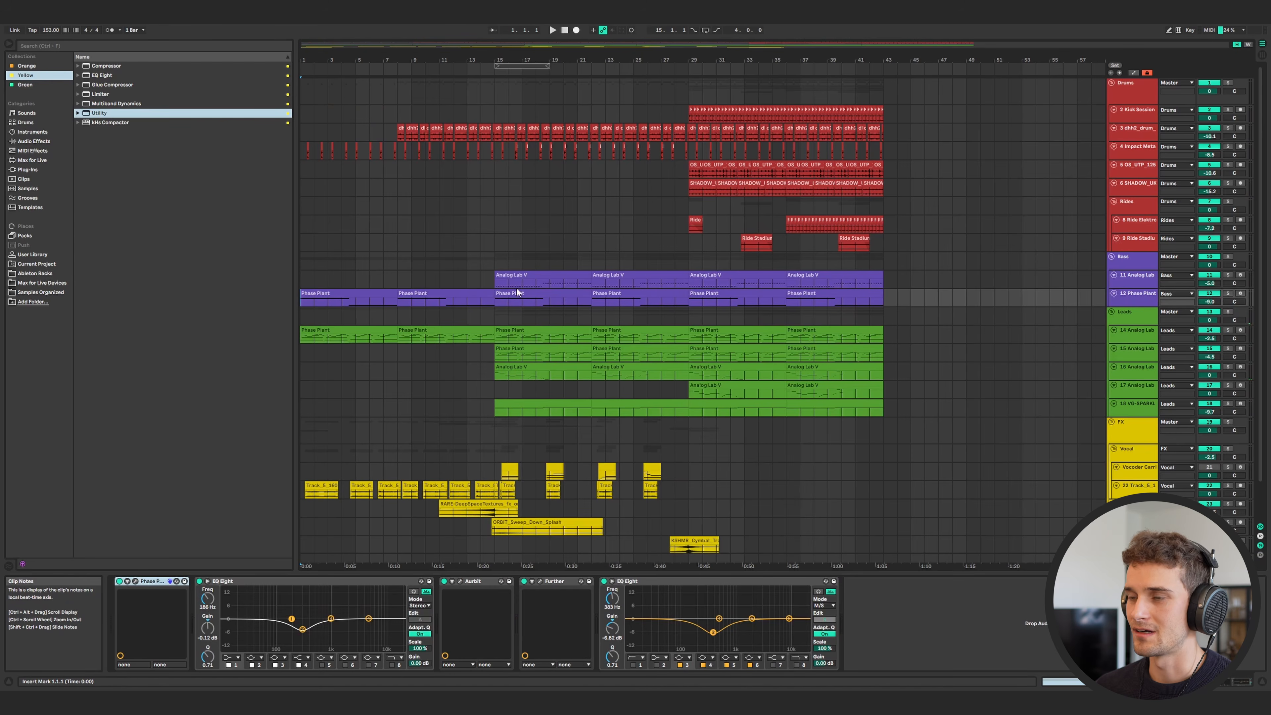
{"action": "left_click", "coordinate": [496, 286]}
{"action": "key", "text": "s"}
{"action": "left_click", "coordinate": [518, 275]}
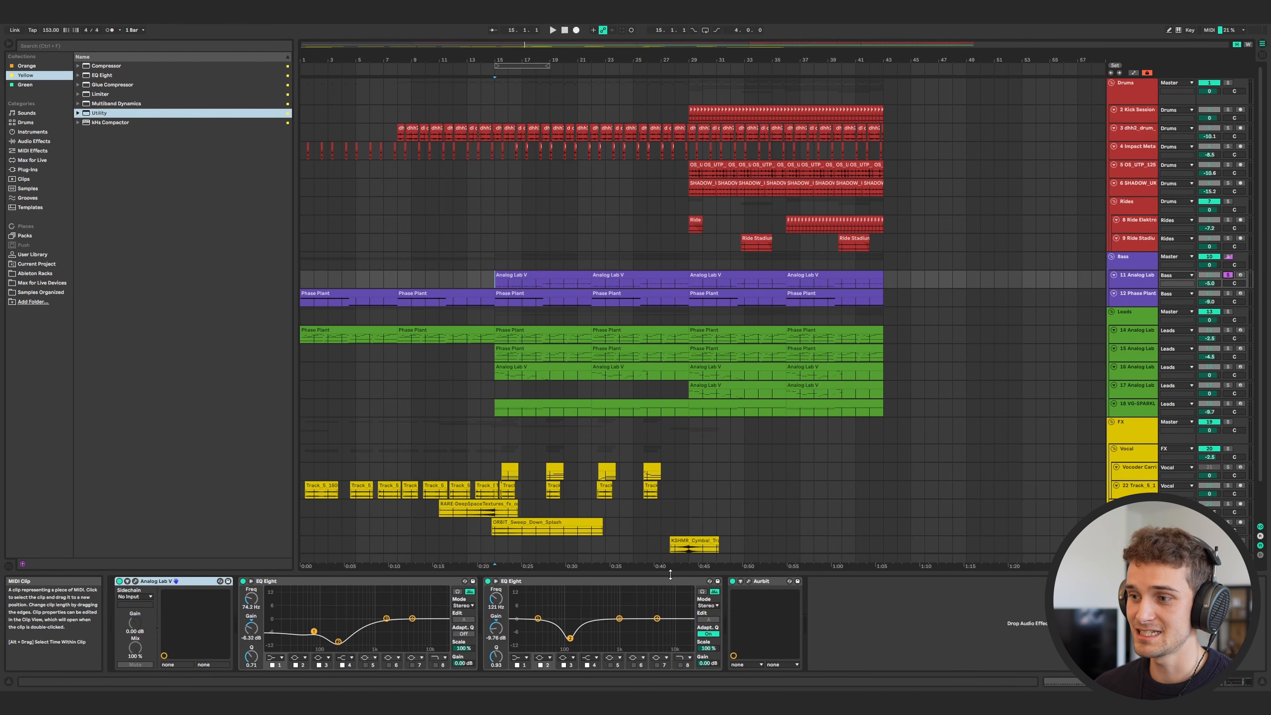
{"action": "left_click", "coordinate": [748, 581]}
{"action": "left_click_drag", "start_coordinate": [630, 153], "coordinate": [666, 314]}
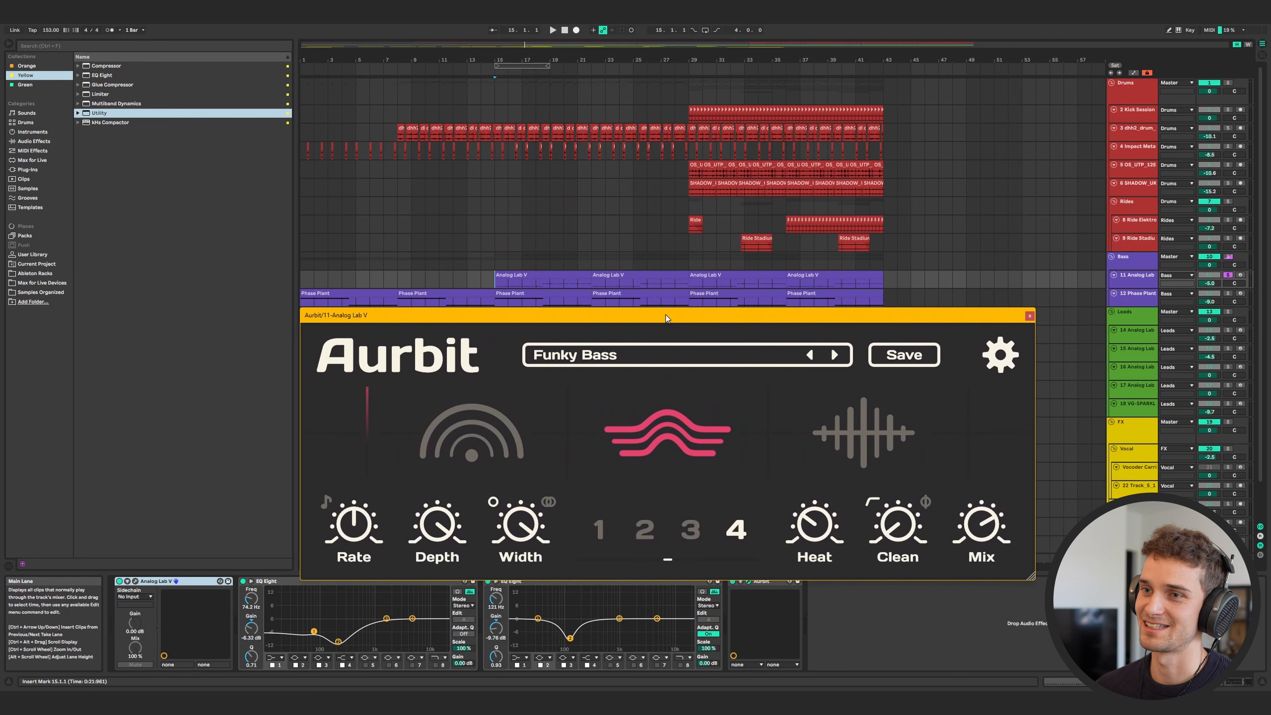
Play the soloed bass from bar 15 and compare it with Aurbit bypassed and re-enabled.
{"action": "key", "text": "space"}
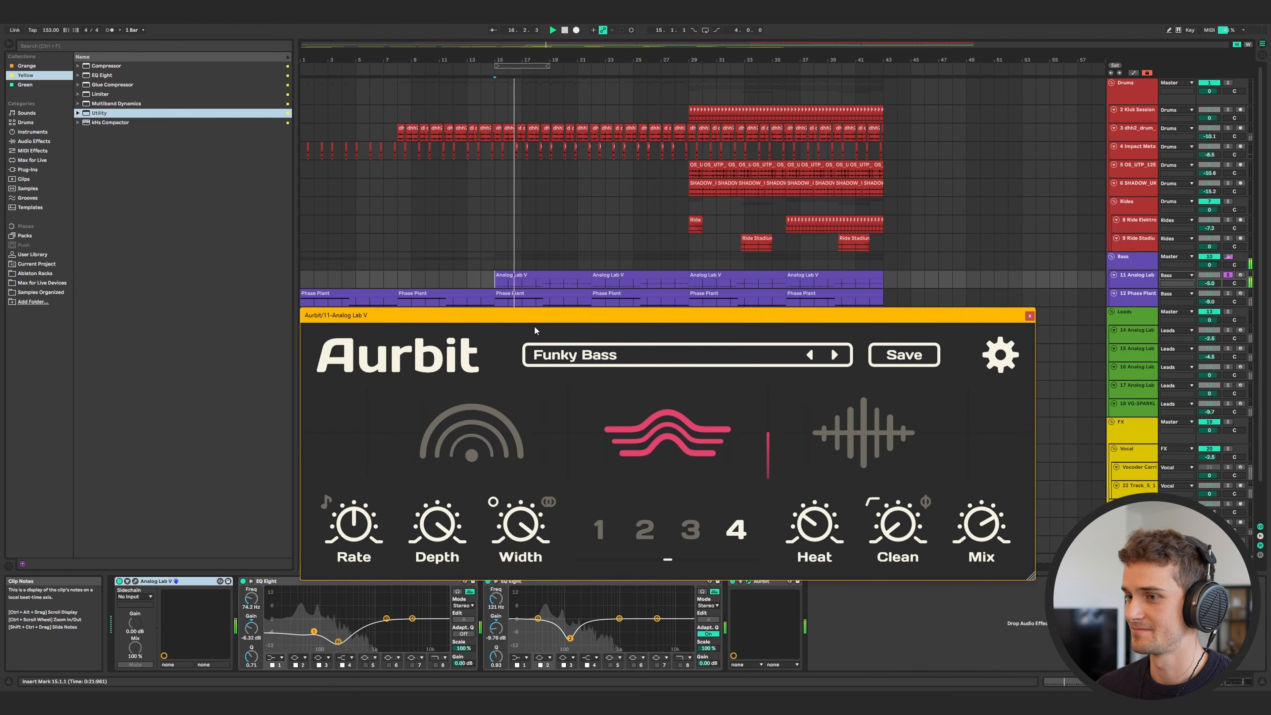
{"action": "left_click_drag", "start_coordinate": [547, 318], "coordinate": [551, 316]}
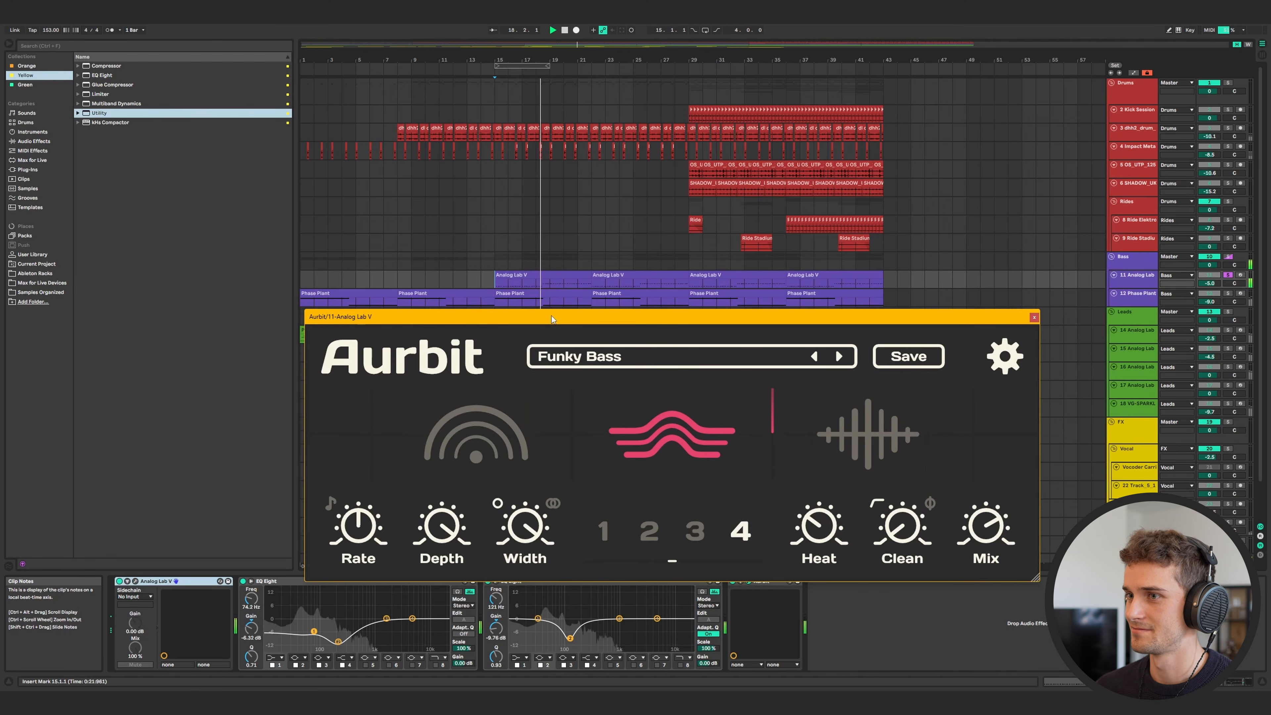
{"action": "left_click", "coordinate": [415, 356]}
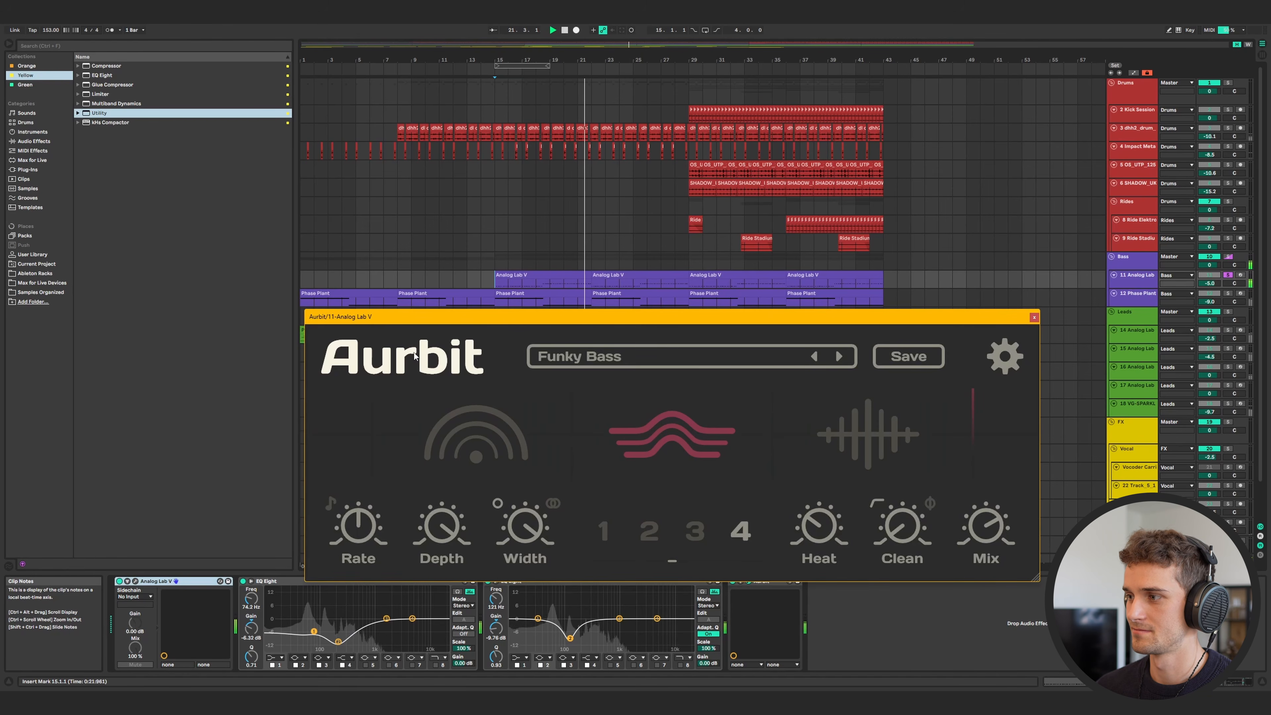
{"action": "left_click", "coordinate": [415, 355]}
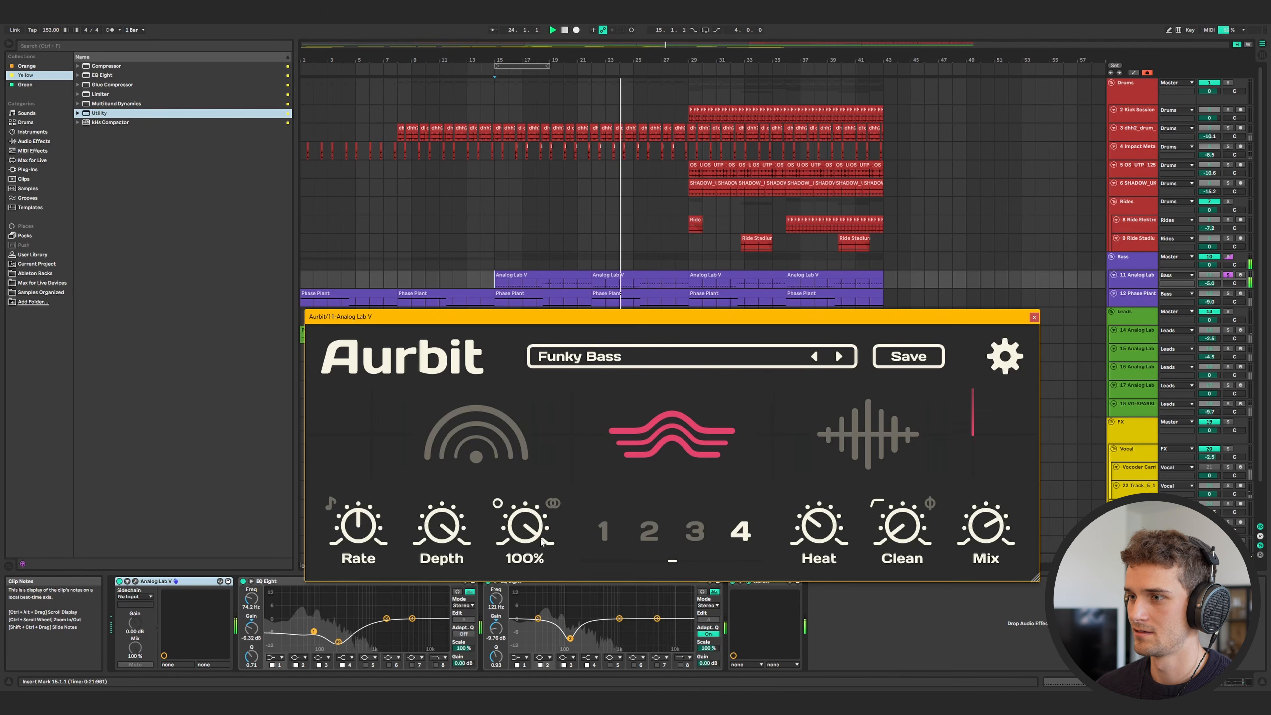
Solo the 14 Analog Lab lead track, play it from bar 1 and open its Aurbit.
{"action": "left_click", "coordinate": [1133, 333]}
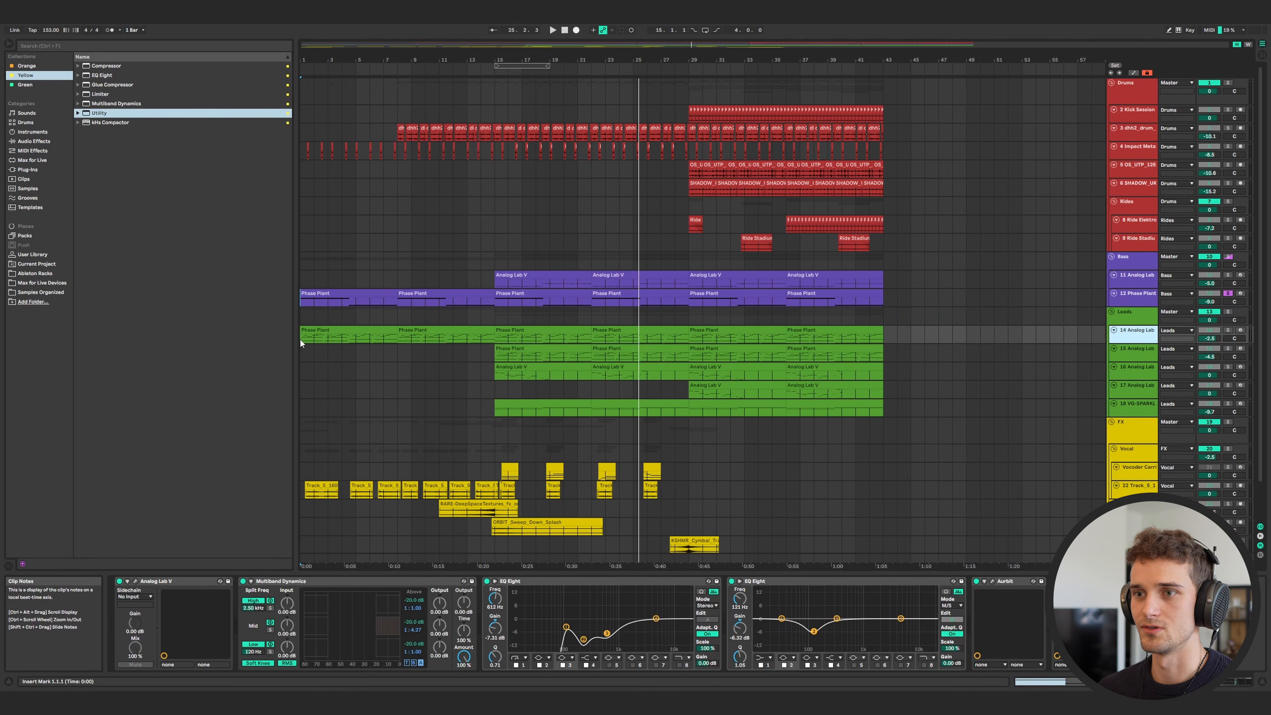
{"action": "key", "text": "space"}
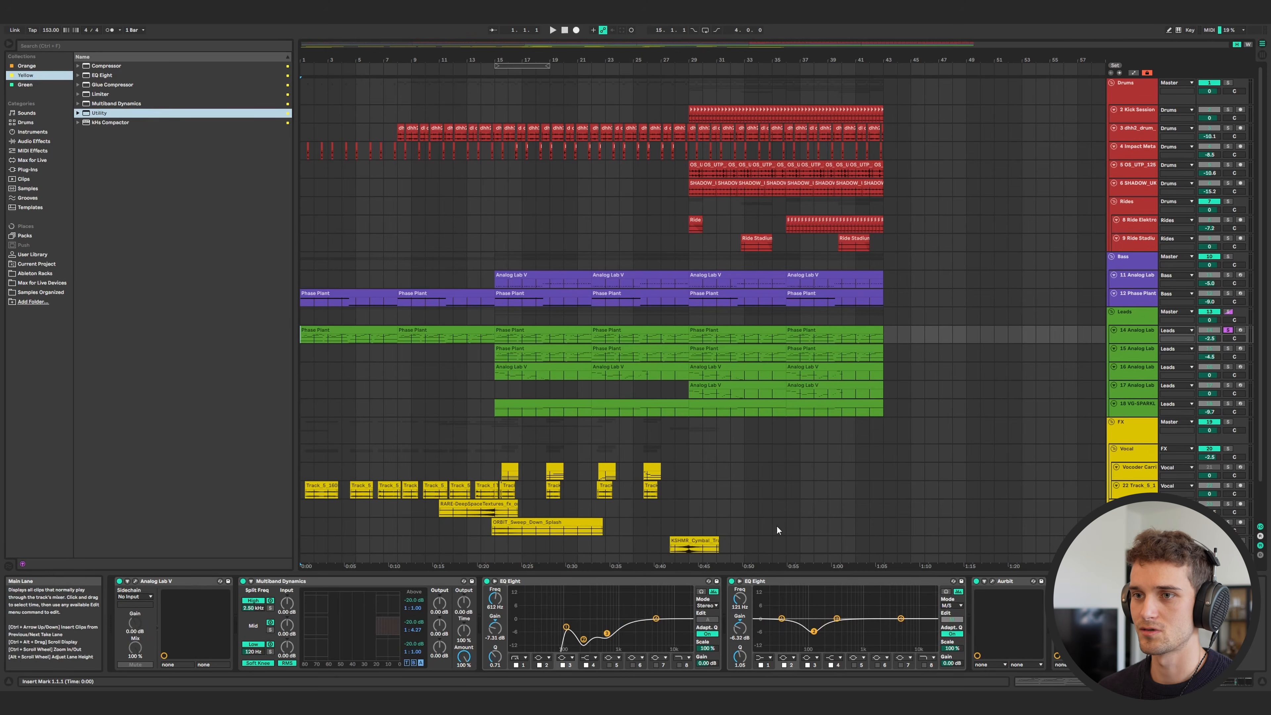
{"action": "key", "text": "space"}
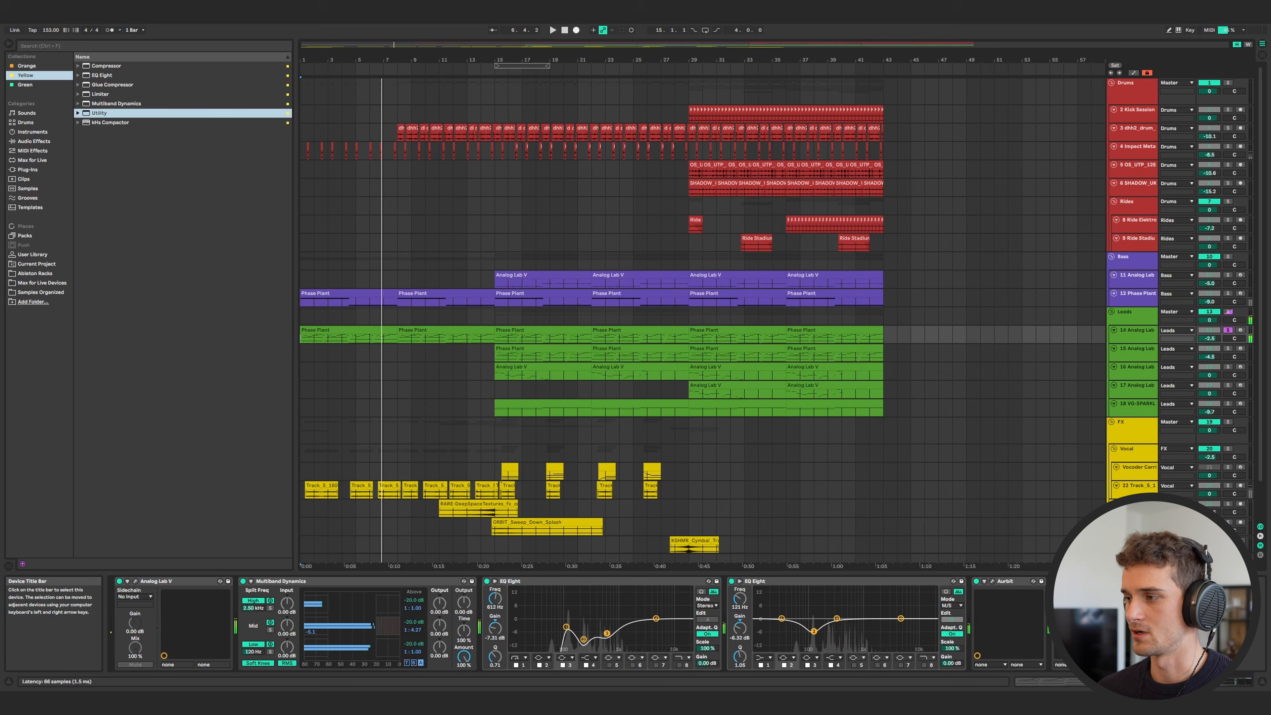
{"action": "left_click", "coordinate": [992, 581]}
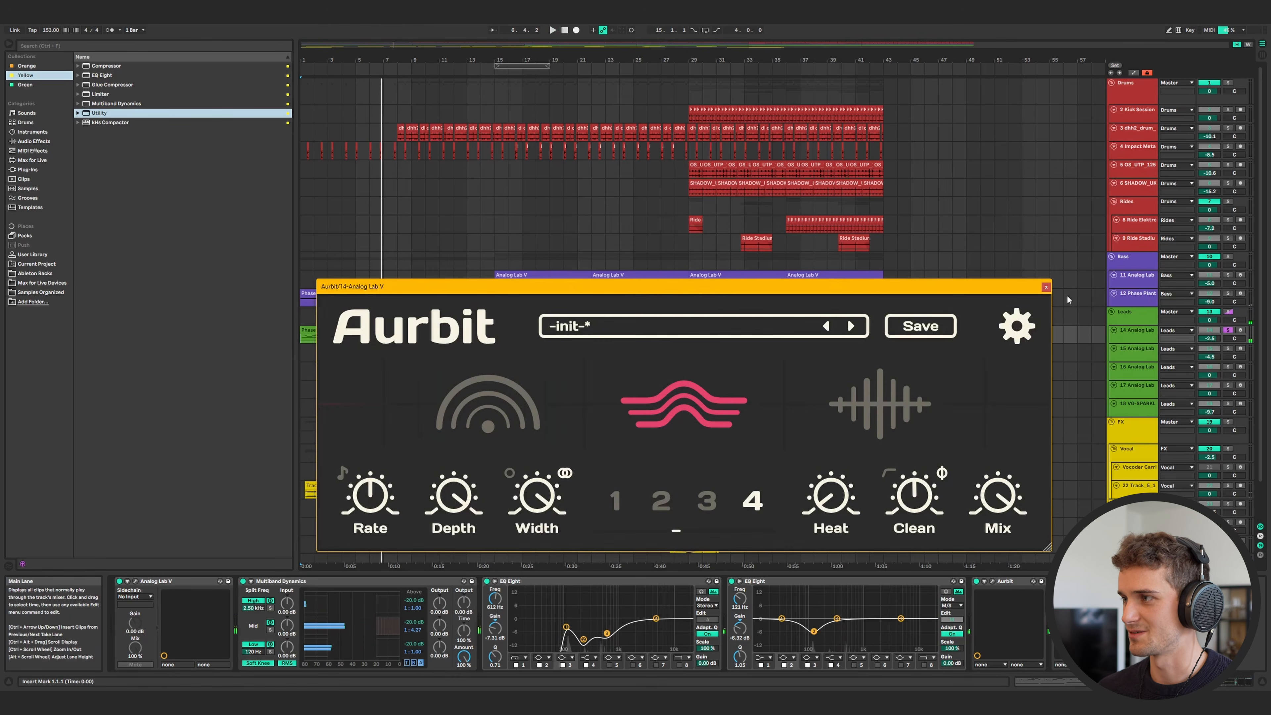
Switch to the other Aurbit instance on the 14 Analog Lab lead and listen to the soloed track.
{"action": "left_click", "coordinate": [1046, 287]}
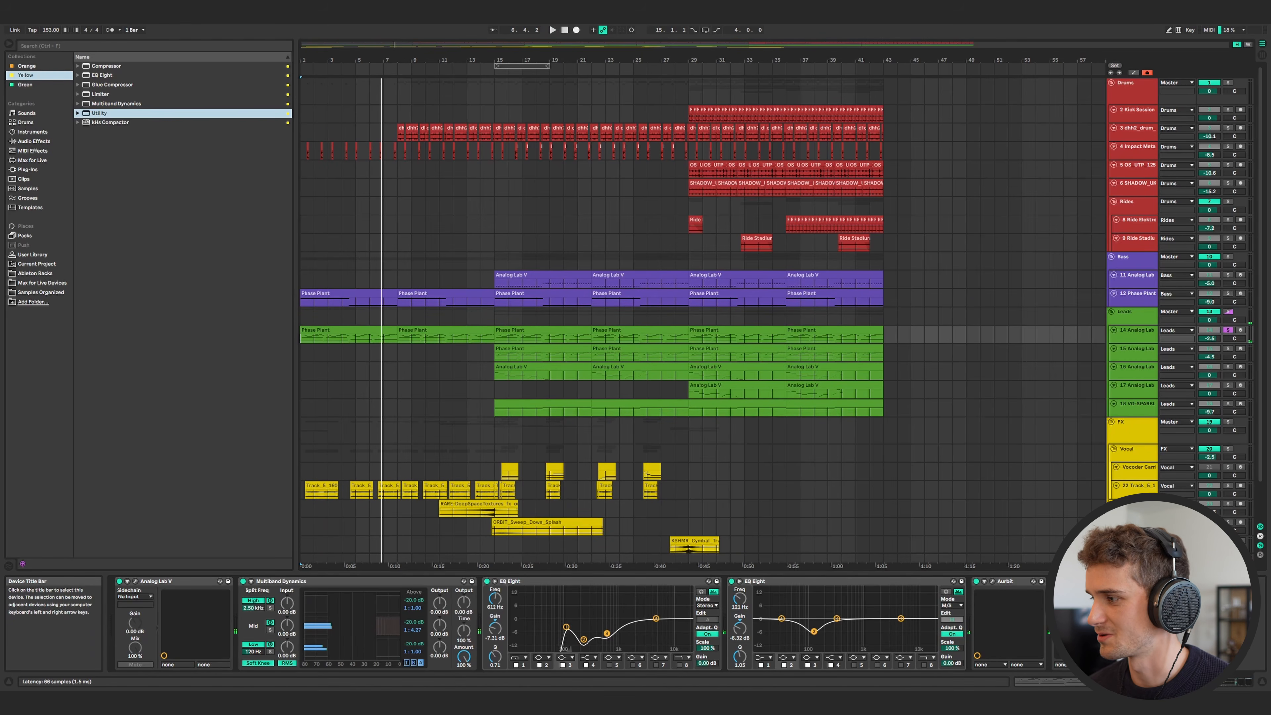
{"action": "left_click", "coordinate": [992, 581]}
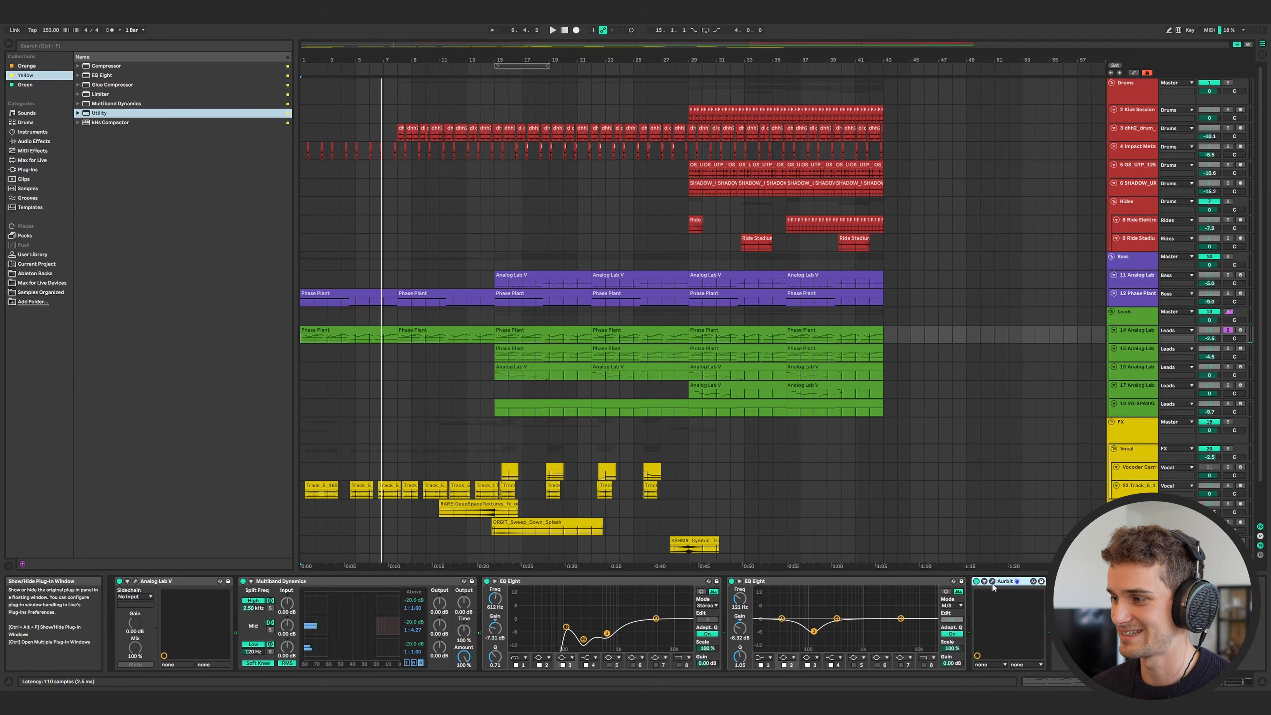
{"action": "left_click_drag", "start_coordinate": [839, 235], "coordinate": [774, 304]}
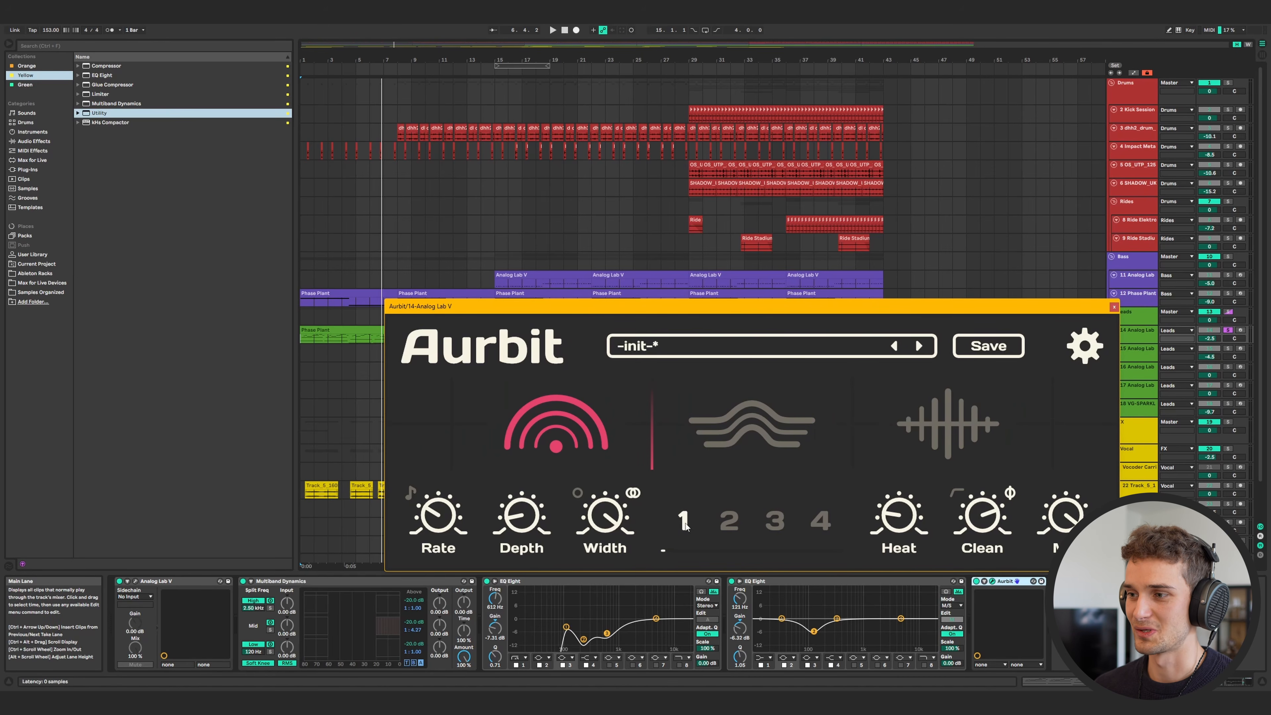
{"action": "key", "text": "space"}
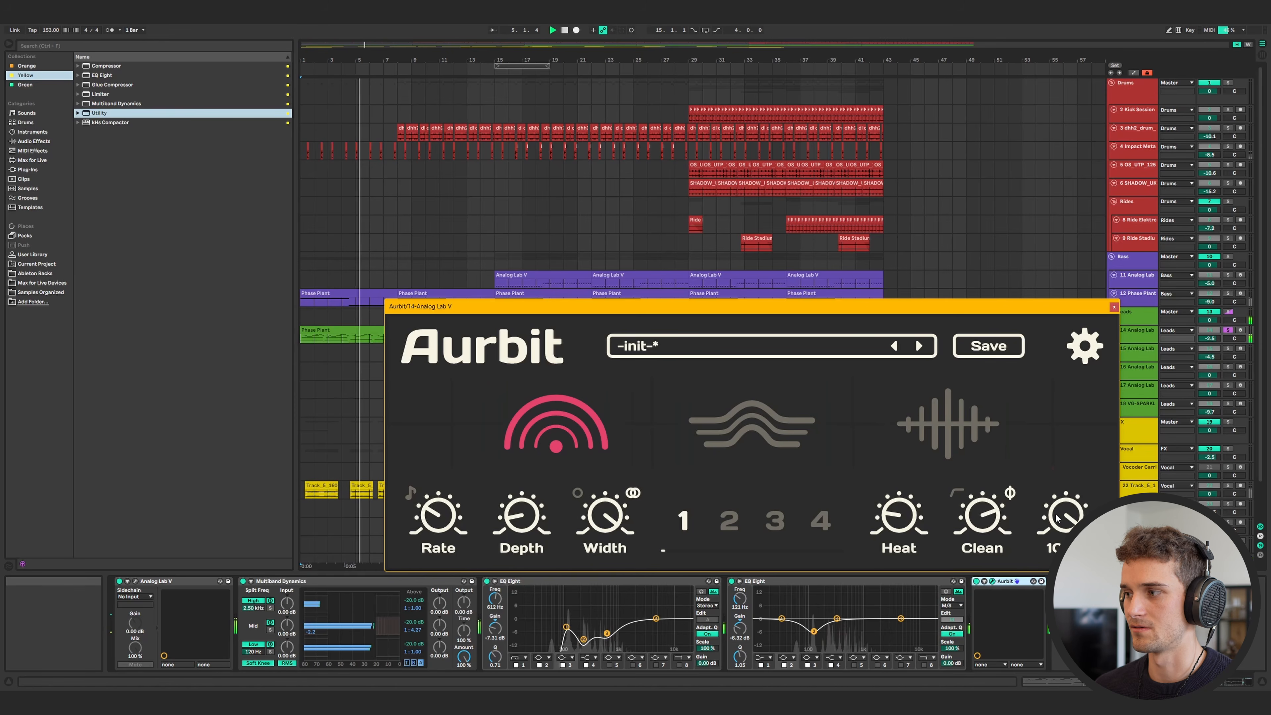
{"action": "mouse_move", "coordinate": [973, 510]}
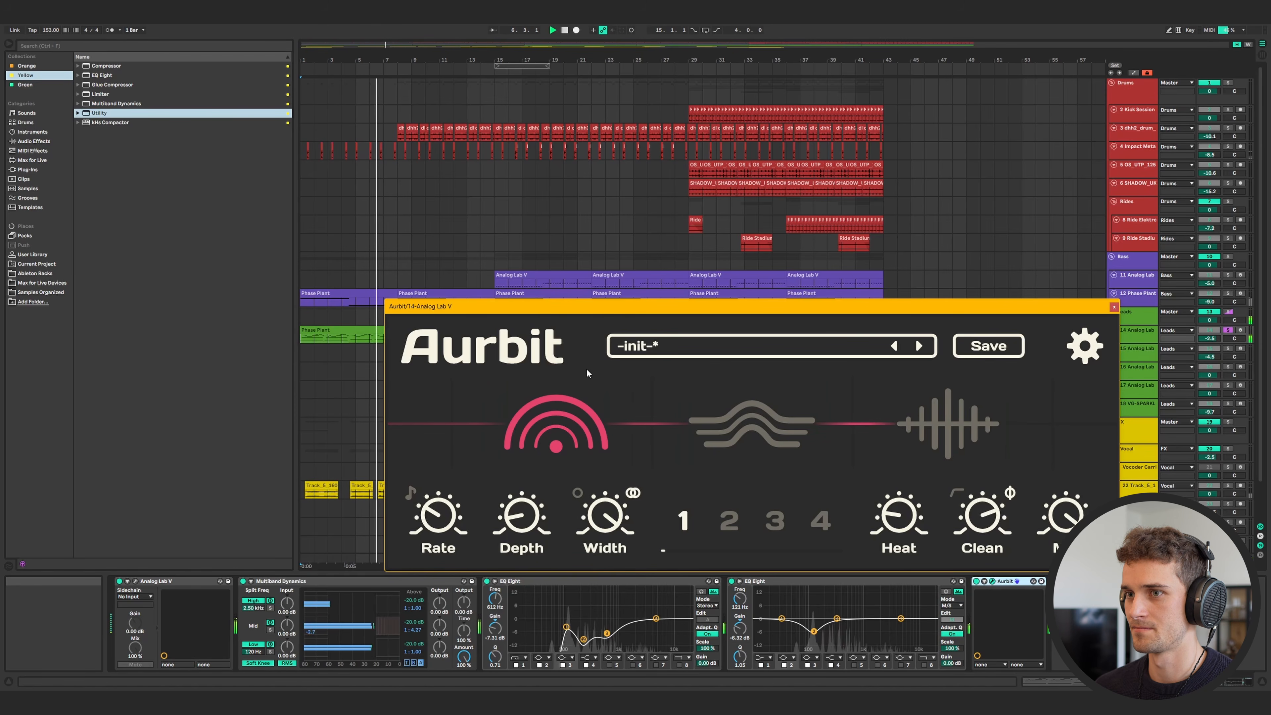
{"action": "key", "text": "space"}
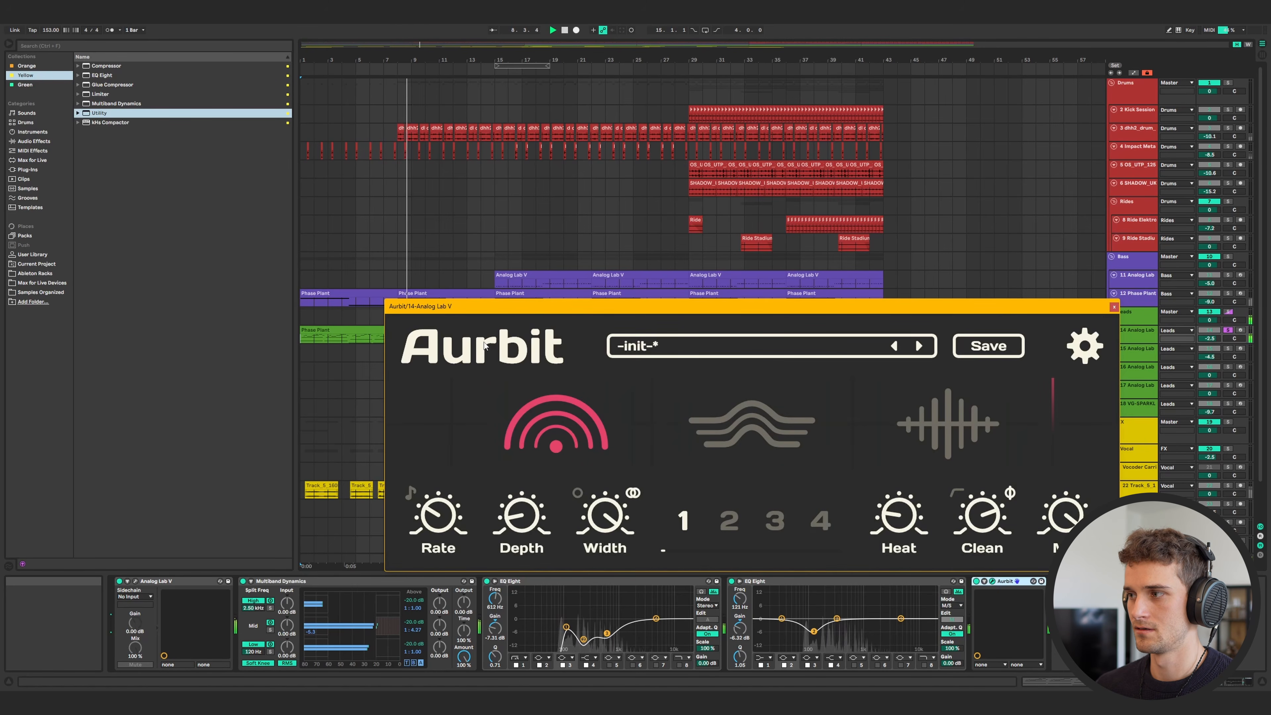
Solo the 17 Analog Lab lead track, play it from bar 29 and open its Aurbit.
{"action": "left_click", "coordinate": [1148, 388]}
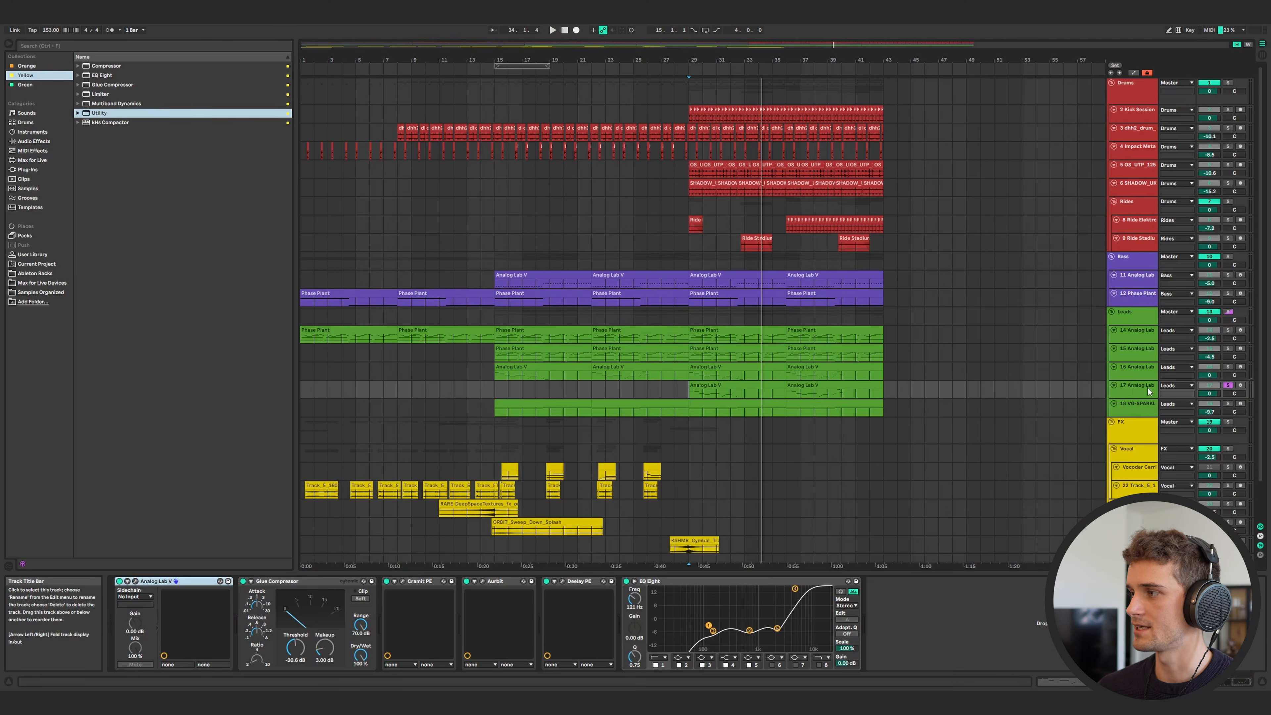
{"action": "left_click", "coordinate": [1133, 388]}
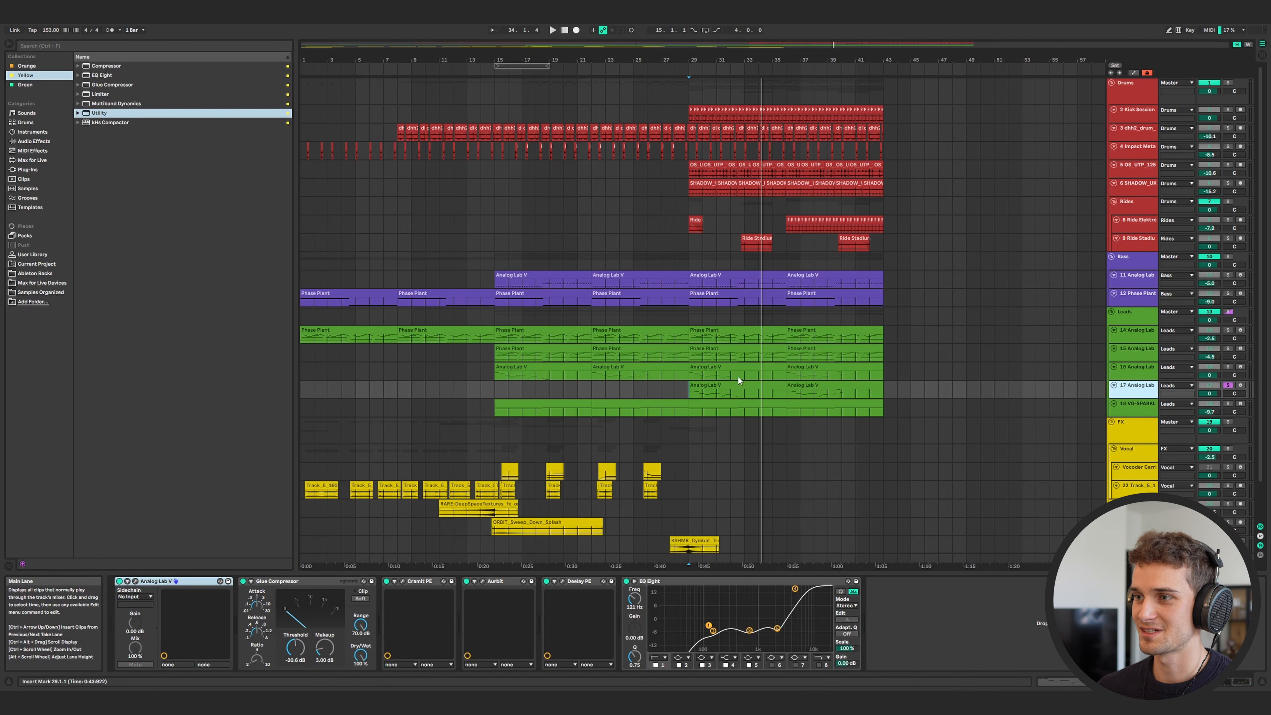
{"action": "left_click", "coordinate": [689, 393]}
{"action": "key", "text": "space"}
{"action": "left_click", "coordinate": [482, 581]}
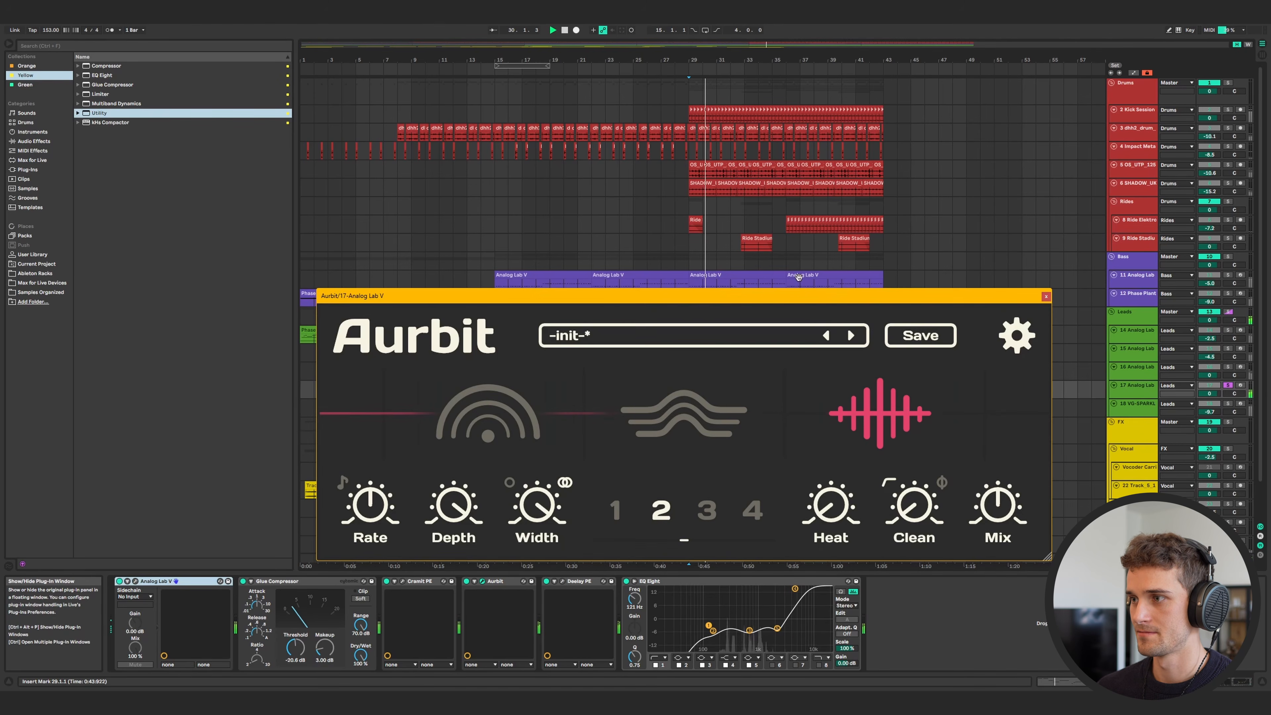
Move Aurbit clear of the 17 Analog Lab clips and compare the soloed lead with the effect bypassed and enabled.
{"action": "left_click_drag", "start_coordinate": [745, 298], "coordinate": [820, 226]}
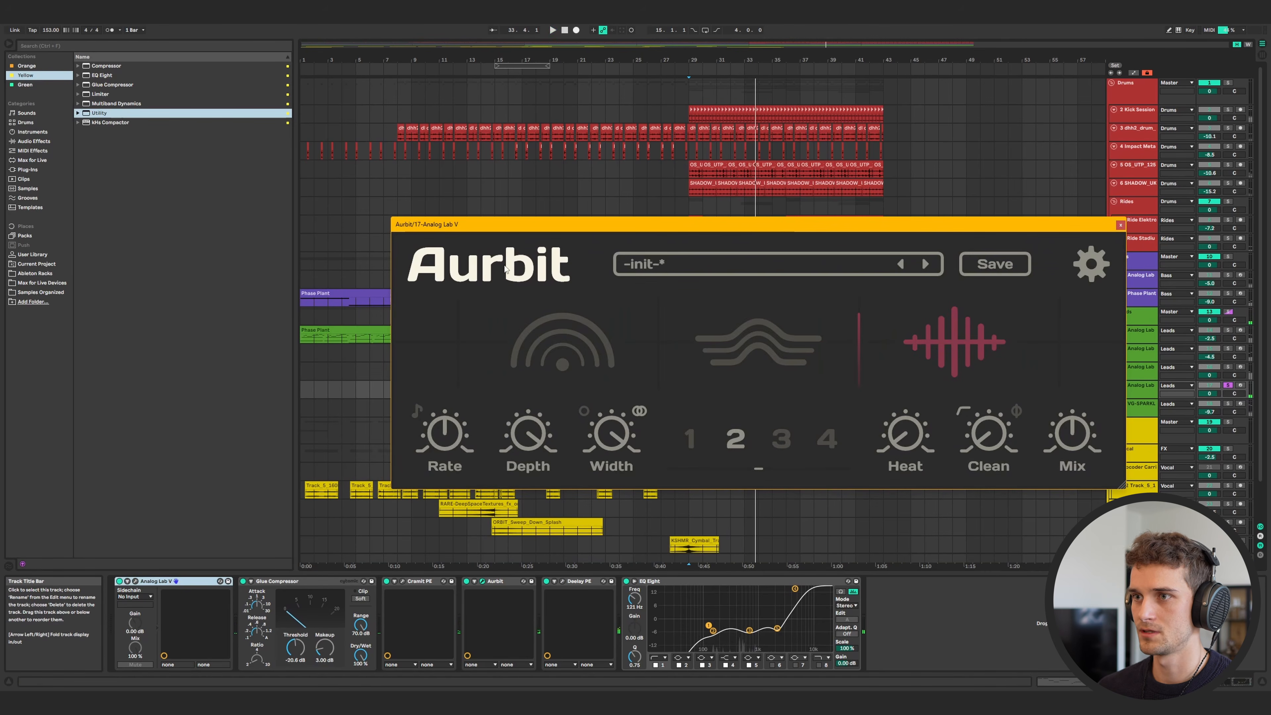
{"action": "key", "text": "space"}
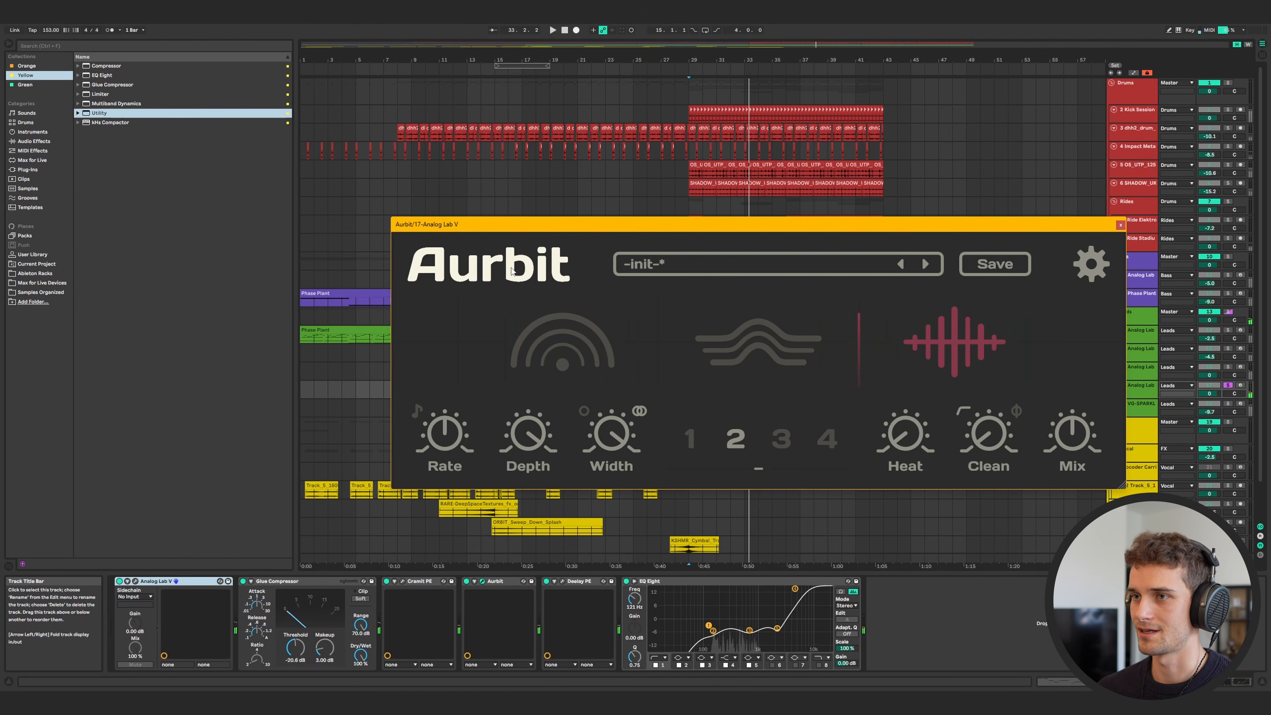
{"action": "key", "text": "space"}
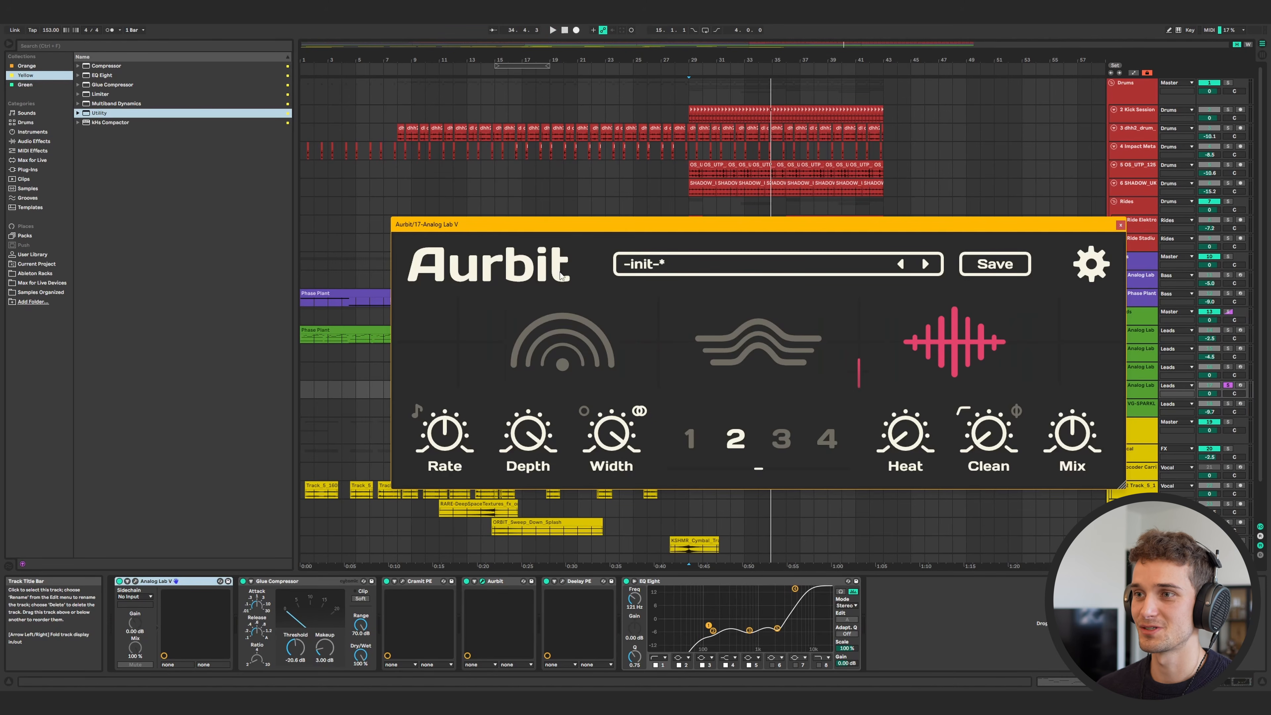
Set the 17 Analog Lab lead's Aurbit to variation 1 and audition it from bar 29.
{"action": "left_click_drag", "start_coordinate": [561, 228], "coordinate": [525, 325]}
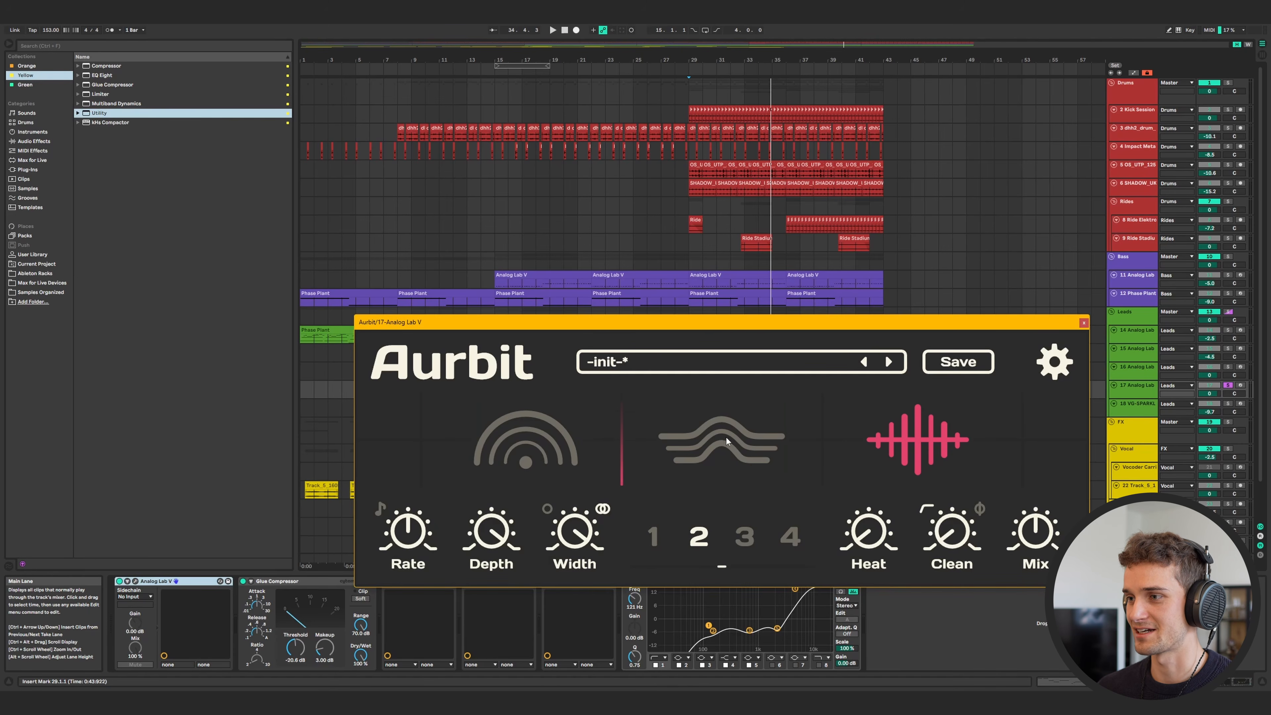
{"action": "left_click", "coordinate": [651, 535]}
{"action": "left_click_drag", "start_coordinate": [753, 321], "coordinate": [764, 199]}
{"action": "key", "text": "space"}
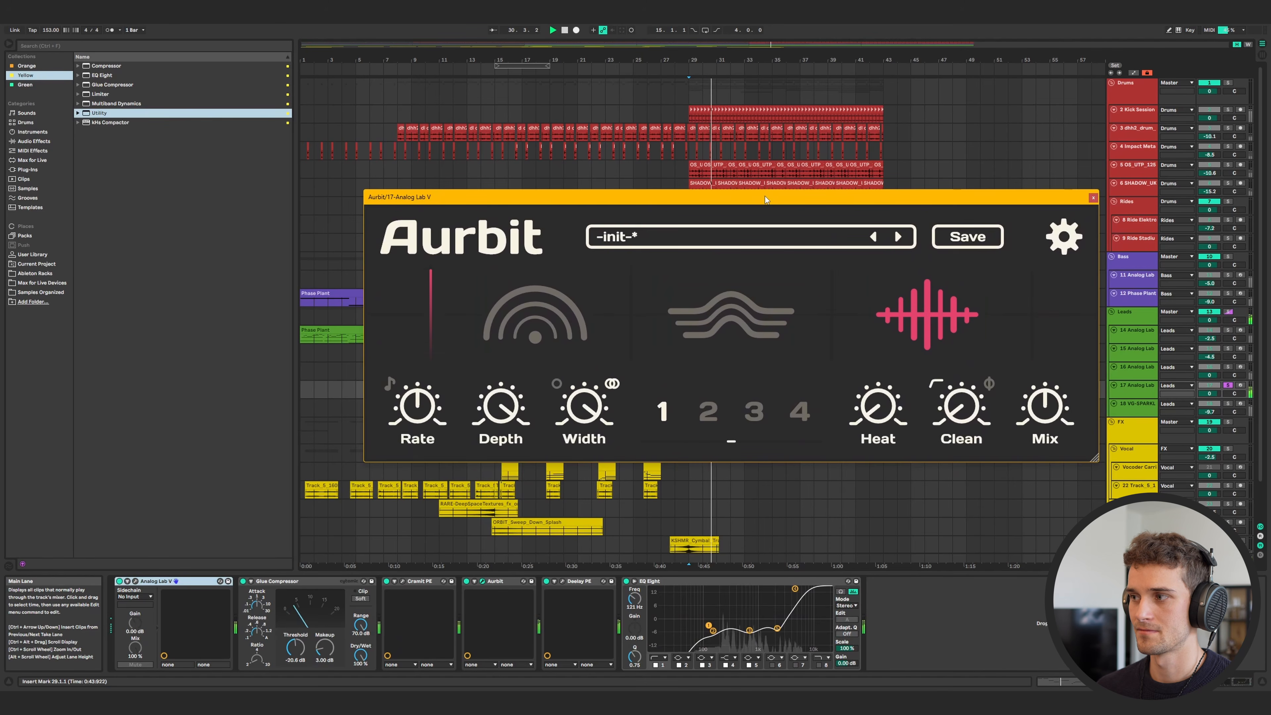
{"action": "key", "text": "space"}
Audition Aurbit variation 3 on the soloed lead and return the plugin to variation 2.
{"action": "left_click", "coordinate": [754, 410]}
{"action": "key", "text": "space"}
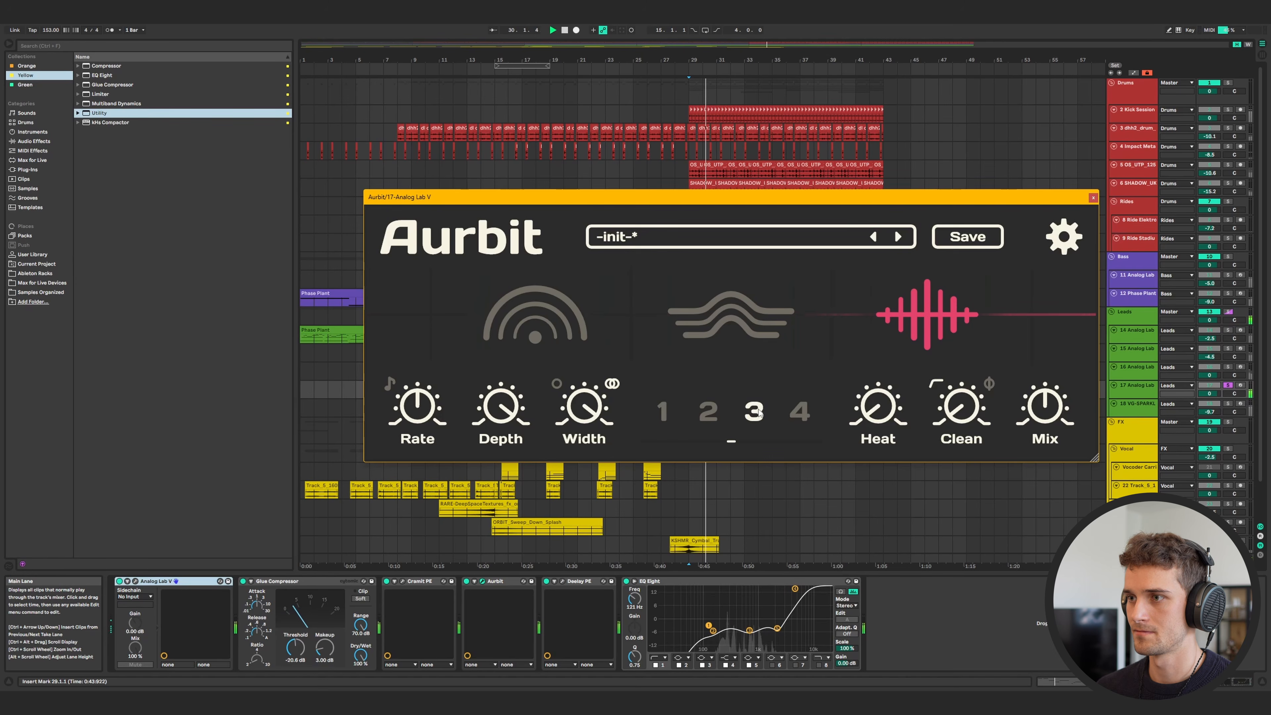
{"action": "left_click", "coordinate": [709, 411]}
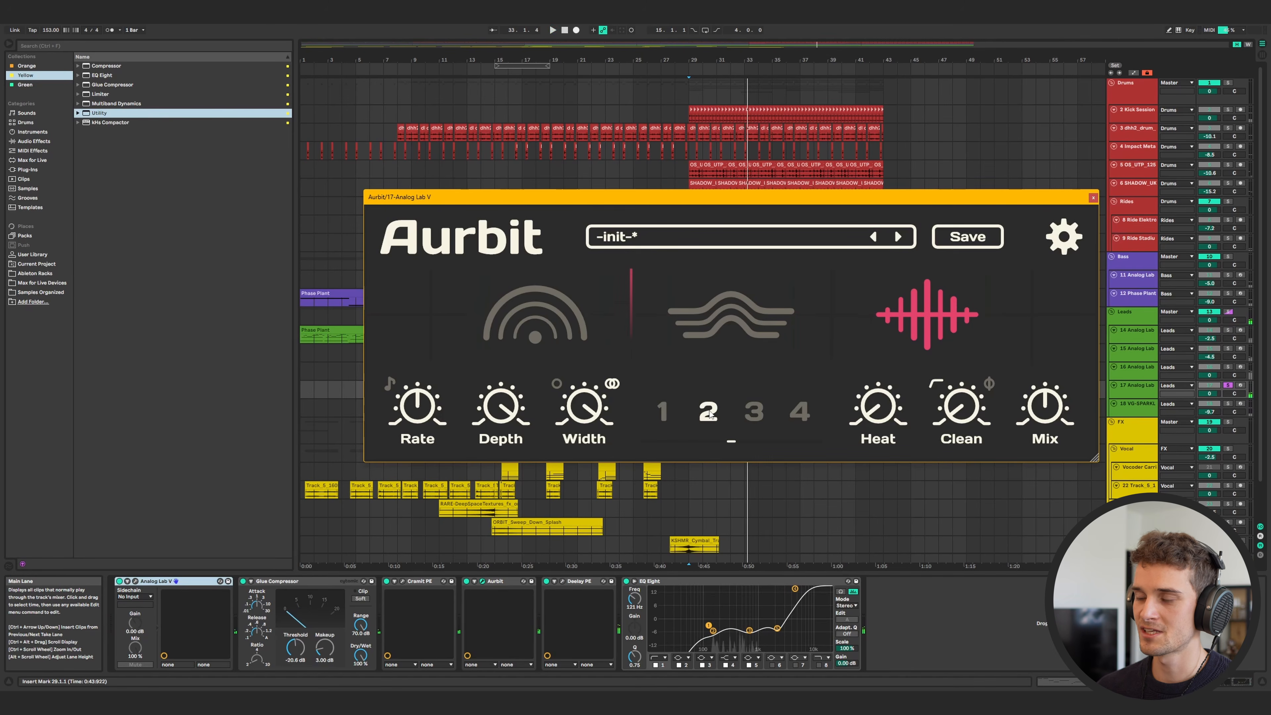
{"action": "key", "text": "space"}
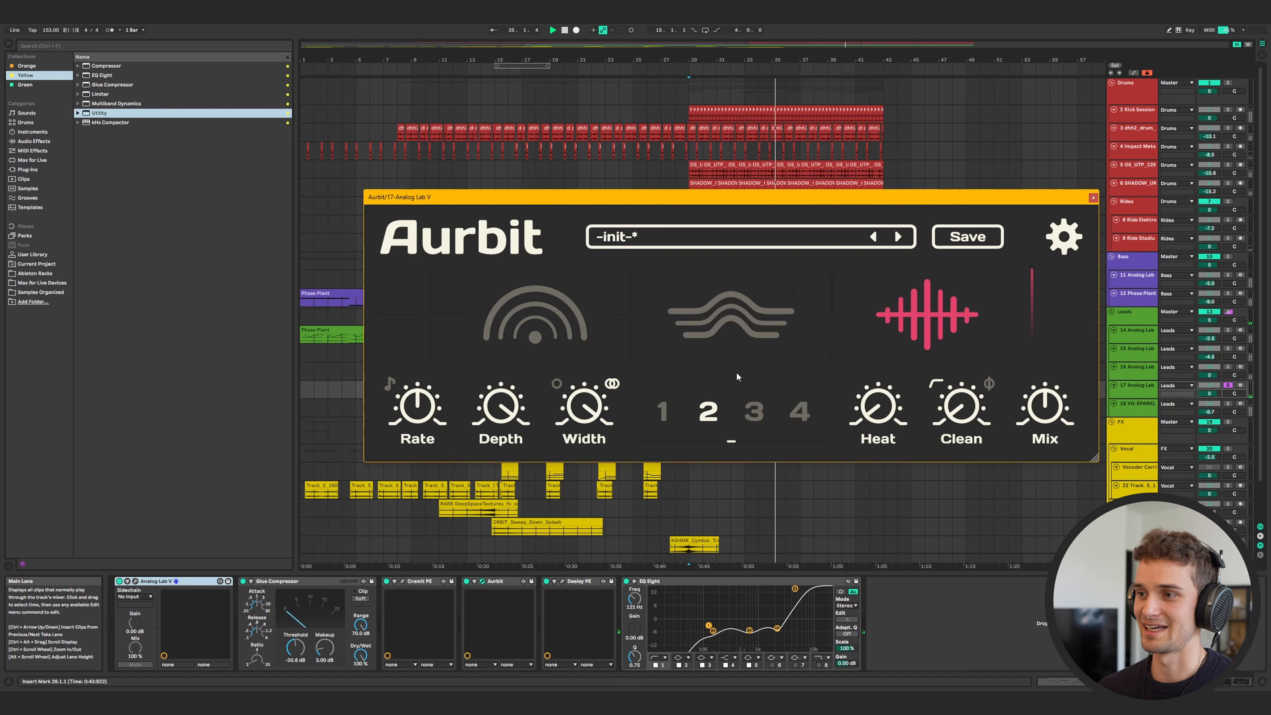
Solo the 18 VG-SPARKLES2 lead track, play it from bar 15 and open its Aurbit.
{"action": "left_click_drag", "start_coordinate": [869, 202], "coordinate": [883, 205]}
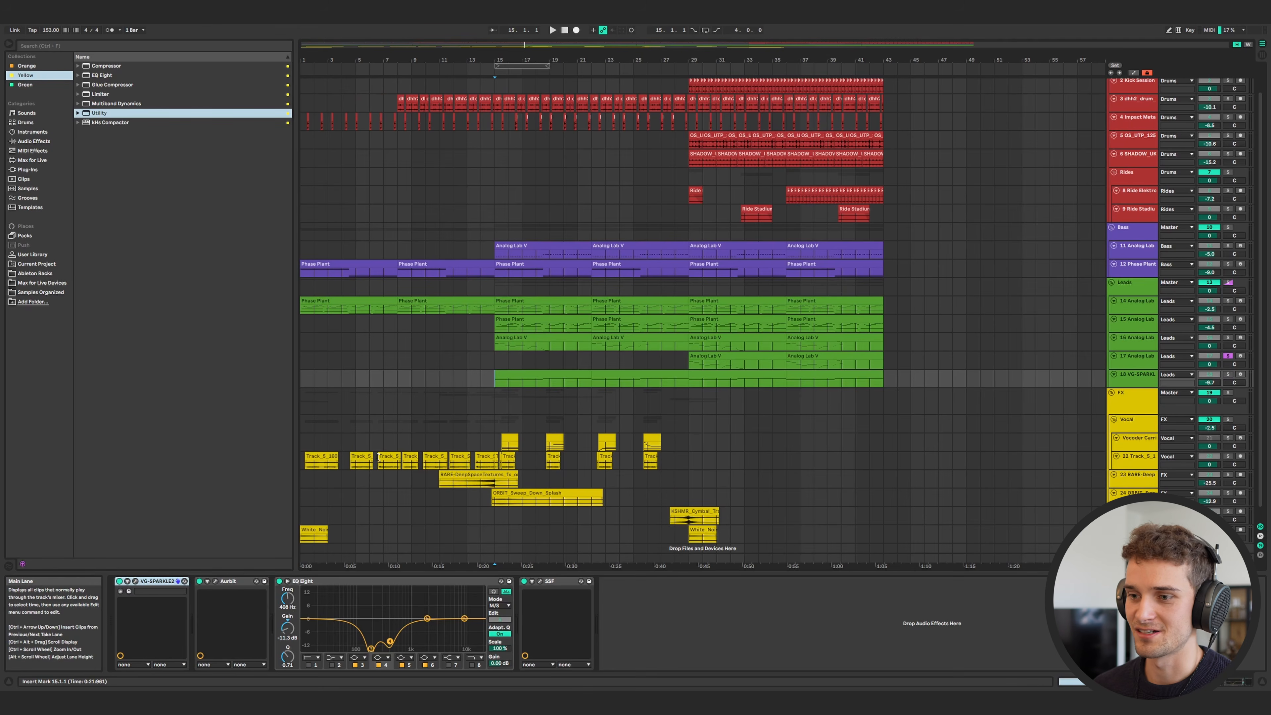
{"action": "left_click", "coordinate": [497, 384]}
{"action": "key", "text": "space"}
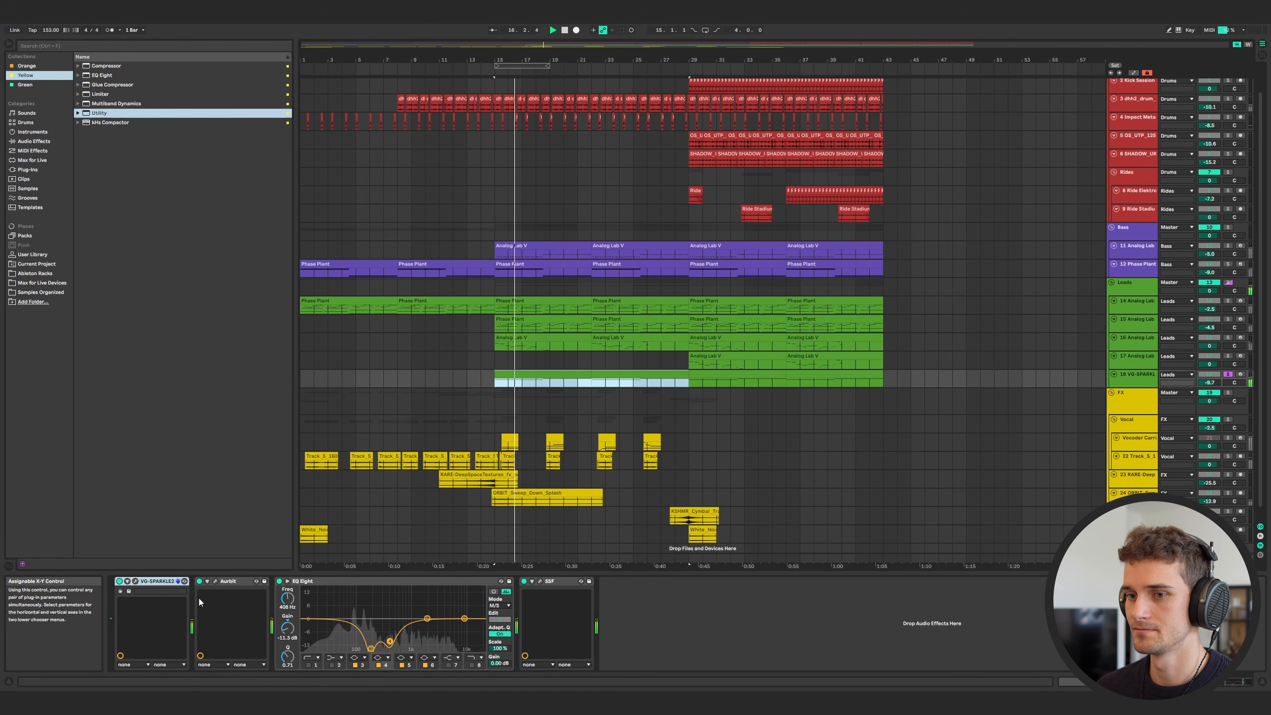
{"action": "left_click", "coordinate": [215, 581]}
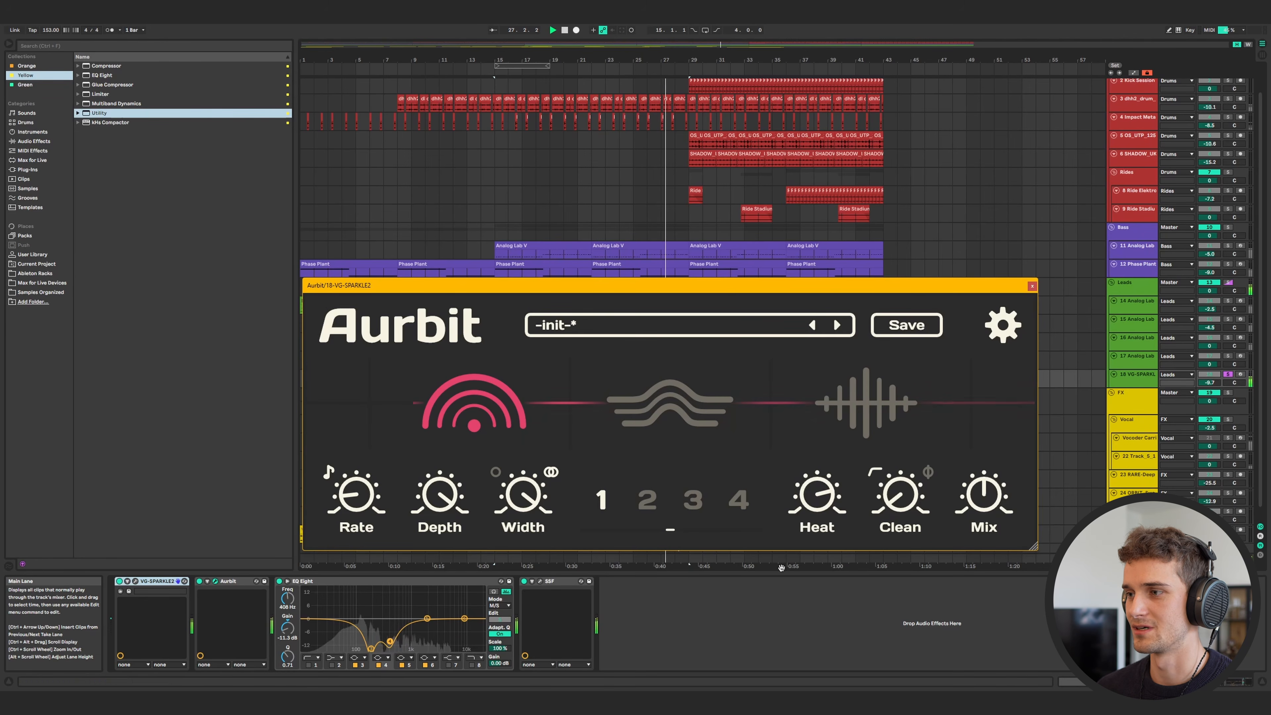
Play the soloed VG-SPARKLES2 lead from bar 34 and compare it with Aurbit bypassed.
{"action": "mouse_move", "coordinate": [819, 524]}
{"action": "left_click_drag", "start_coordinate": [497, 288], "coordinate": [502, 399]}
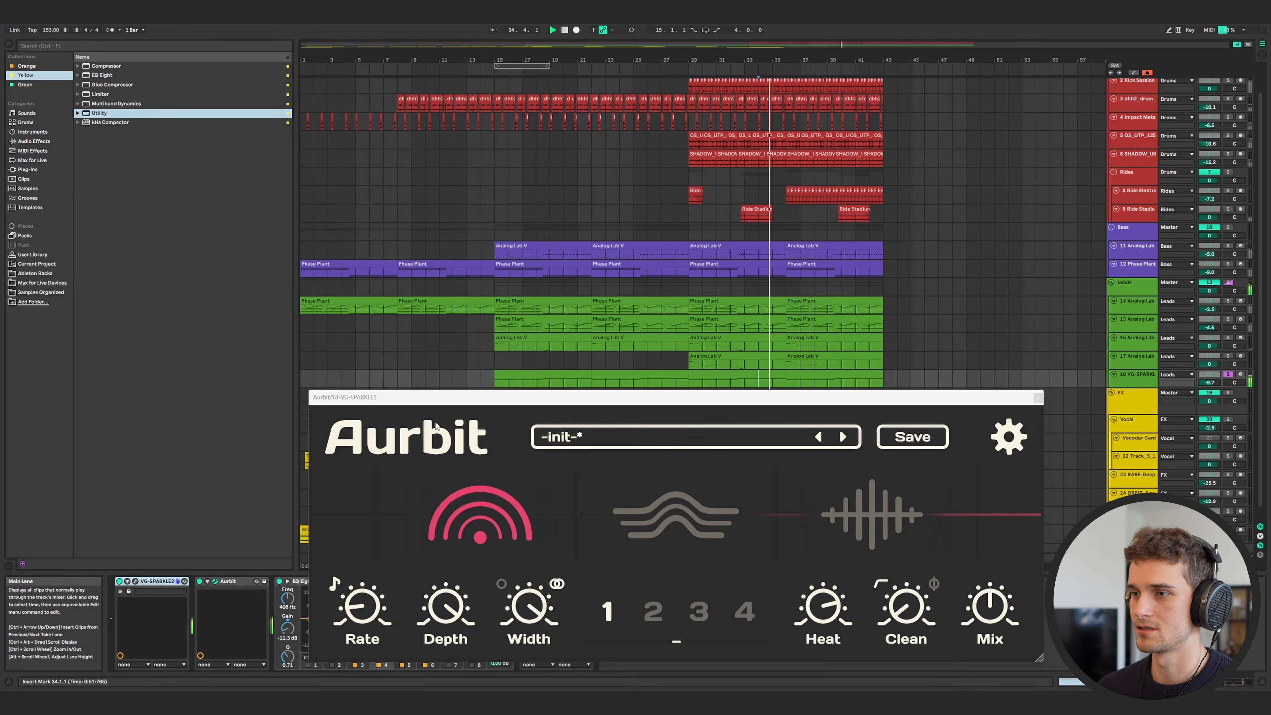
{"action": "left_click", "coordinate": [758, 379]}
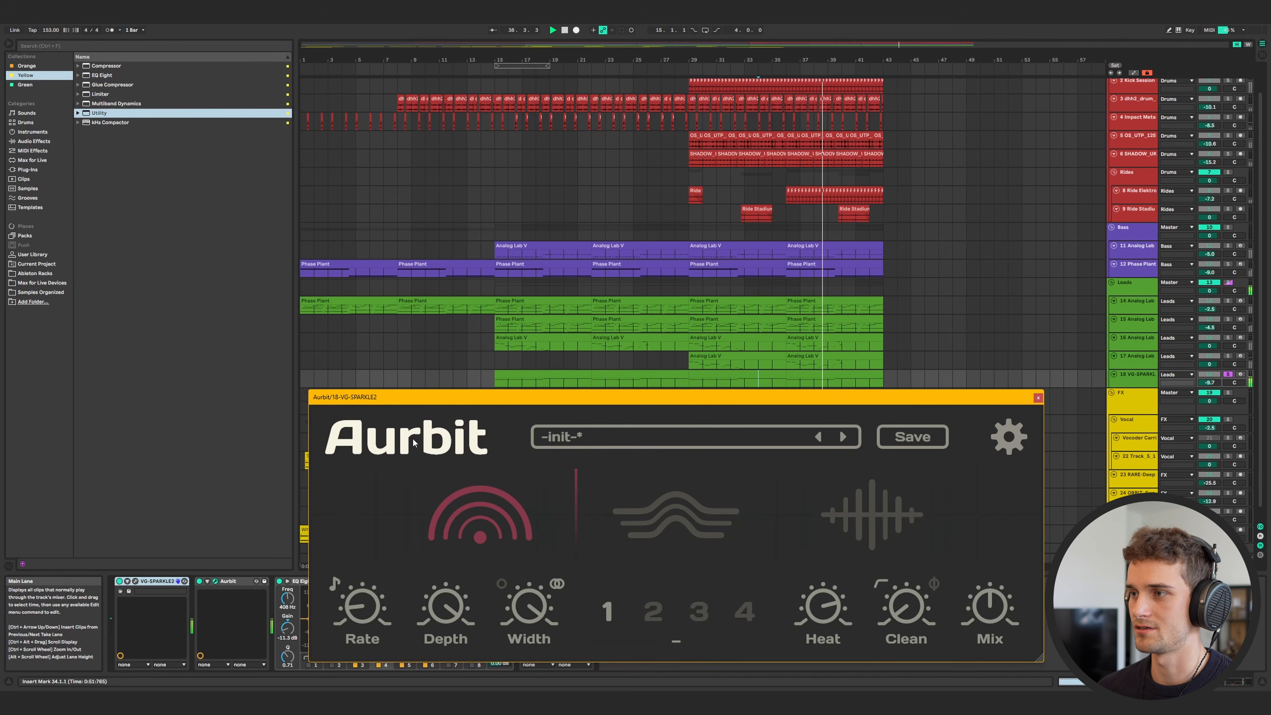
{"action": "left_click", "coordinate": [414, 443]}
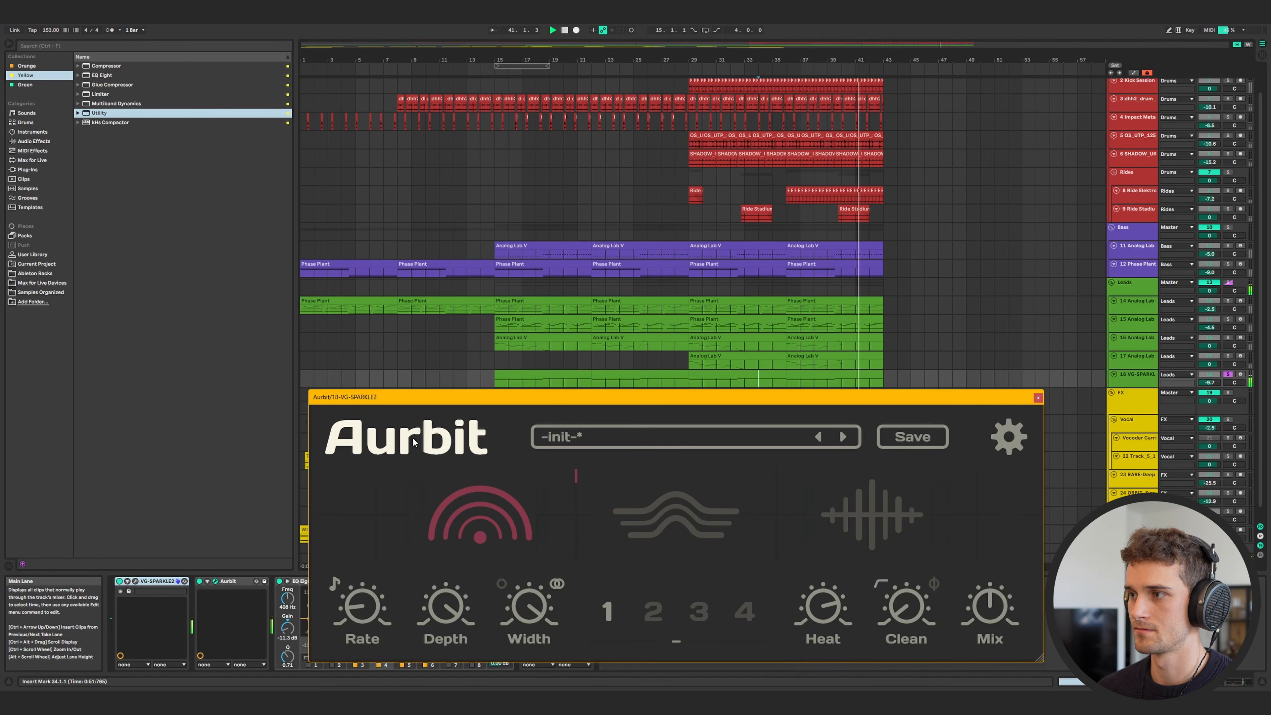
Sweep Aurbit's Heat down, up and down again while the soloed VG-SPARKLES2 lead plays from bar 29.
{"action": "left_click_drag", "start_coordinate": [687, 397], "coordinate": [799, 111]}
{"action": "left_click_drag", "start_coordinate": [934, 328], "coordinate": [924, 407]}
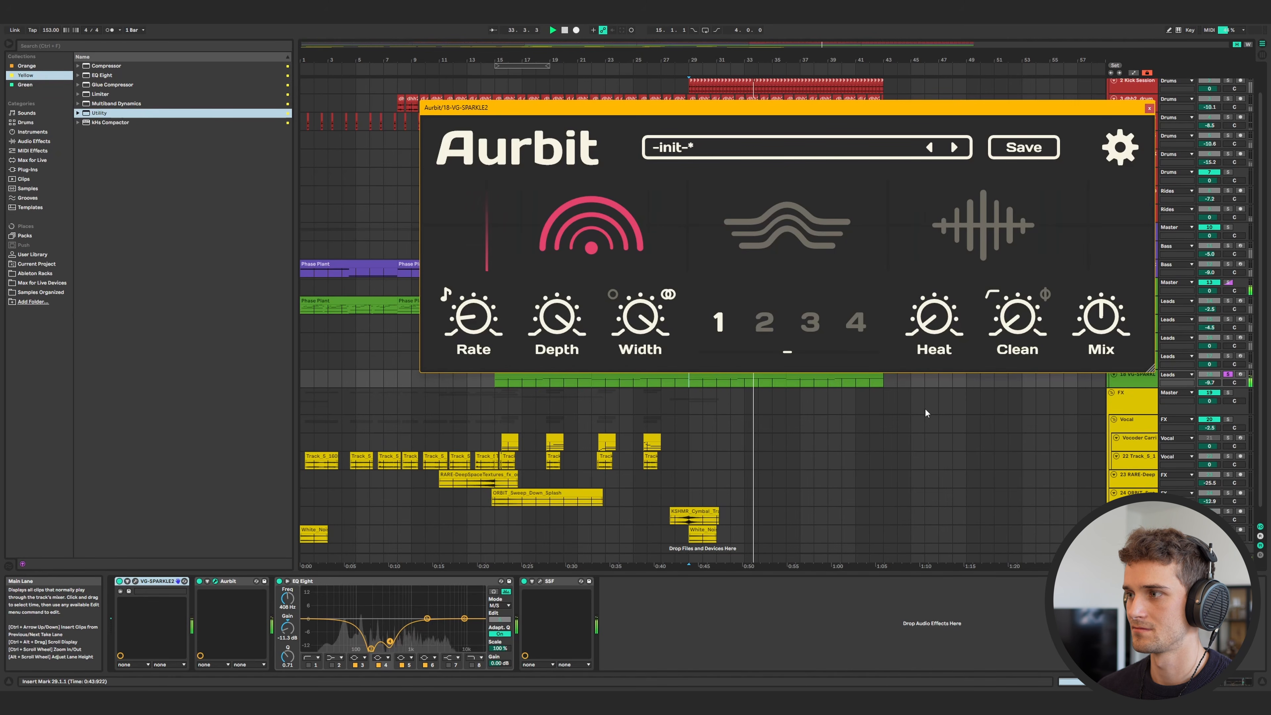
{"action": "mouse_move", "coordinate": [940, 335]}
{"action": "left_click_drag", "start_coordinate": [940, 336], "coordinate": [970, 222]}
{"action": "mouse_move", "coordinate": [935, 316]}
{"action": "left_click_drag", "start_coordinate": [937, 317], "coordinate": [933, 342]}
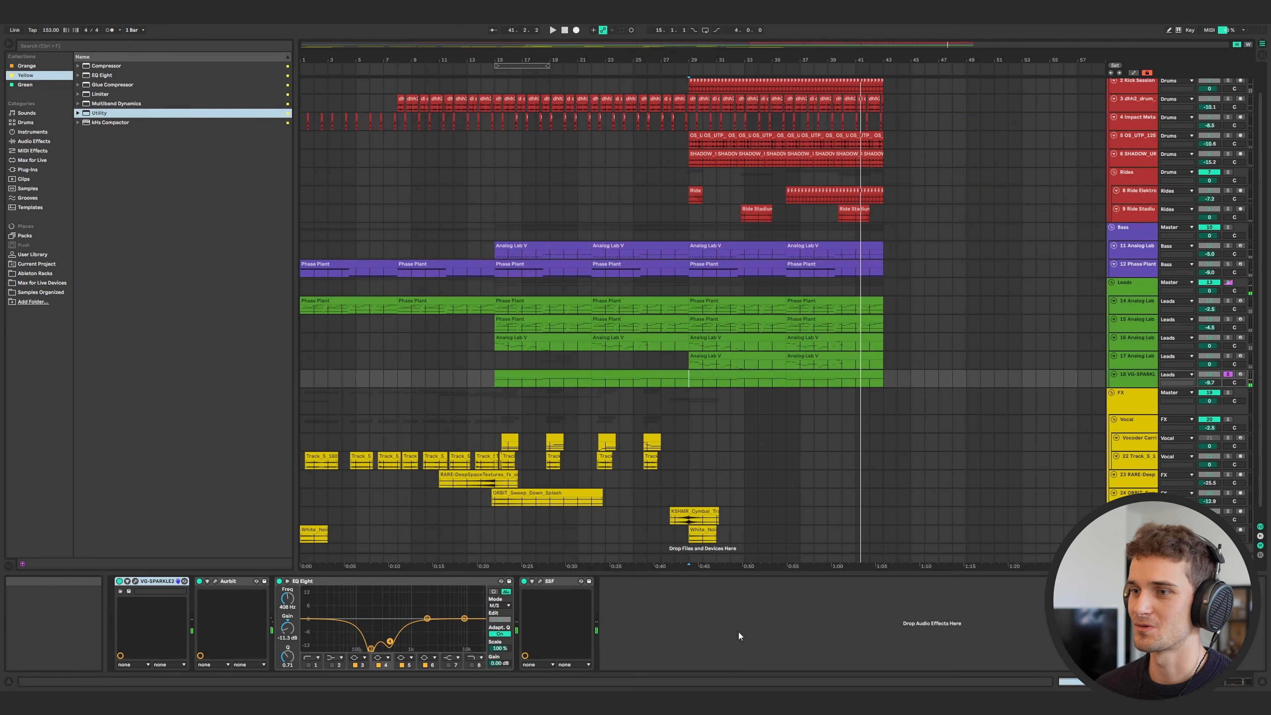
Solo the 22 lead vocals track and open its Aurbit above the vocal clips.
{"action": "left_click", "coordinate": [305, 464]}
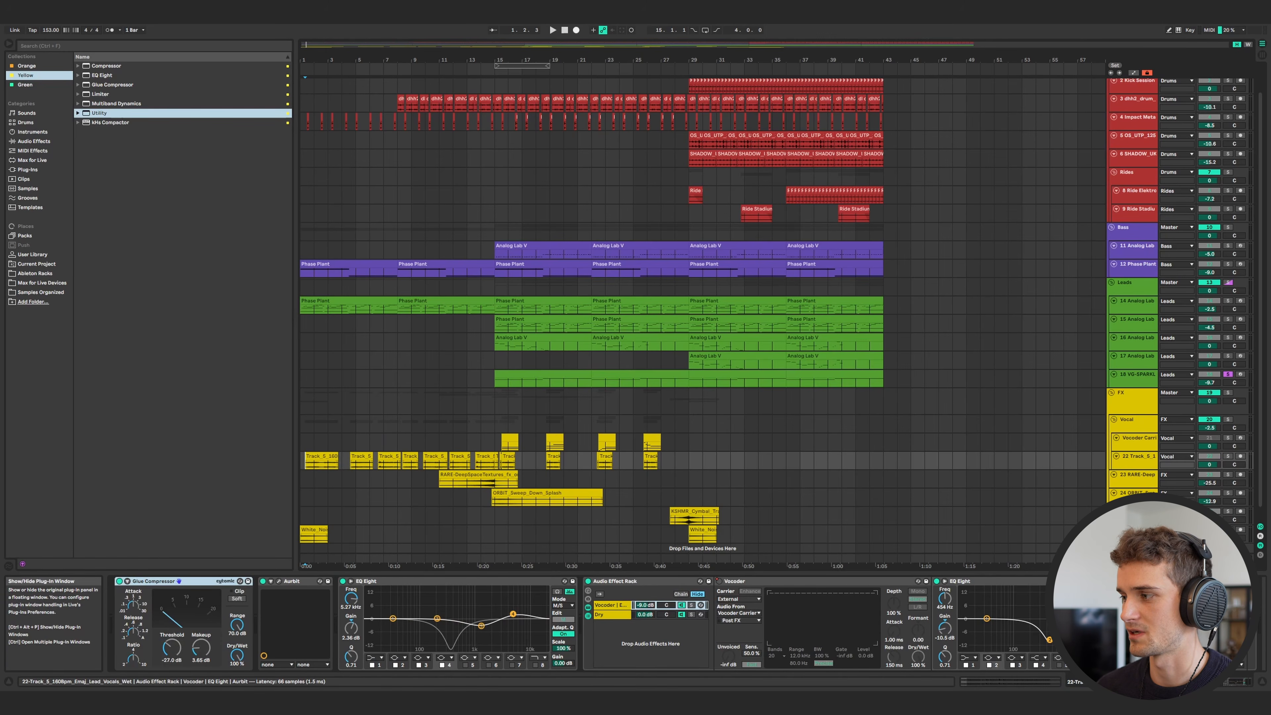
{"action": "key", "text": "ctrl+alt+p"}
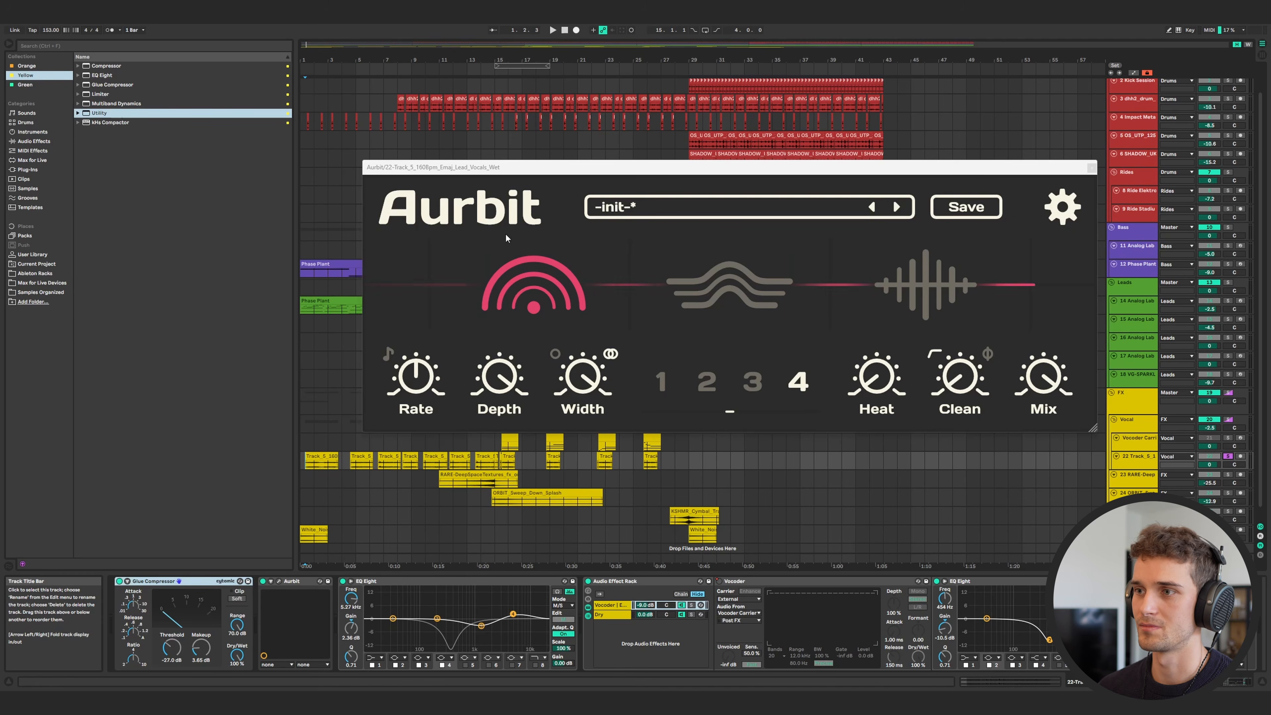
{"action": "left_click_drag", "start_coordinate": [581, 175], "coordinate": [599, 194]}
Listen to the soloed lead vocals from bar 1 with the second mode, variation 1 Aurbit open.
{"action": "key", "text": "space"}
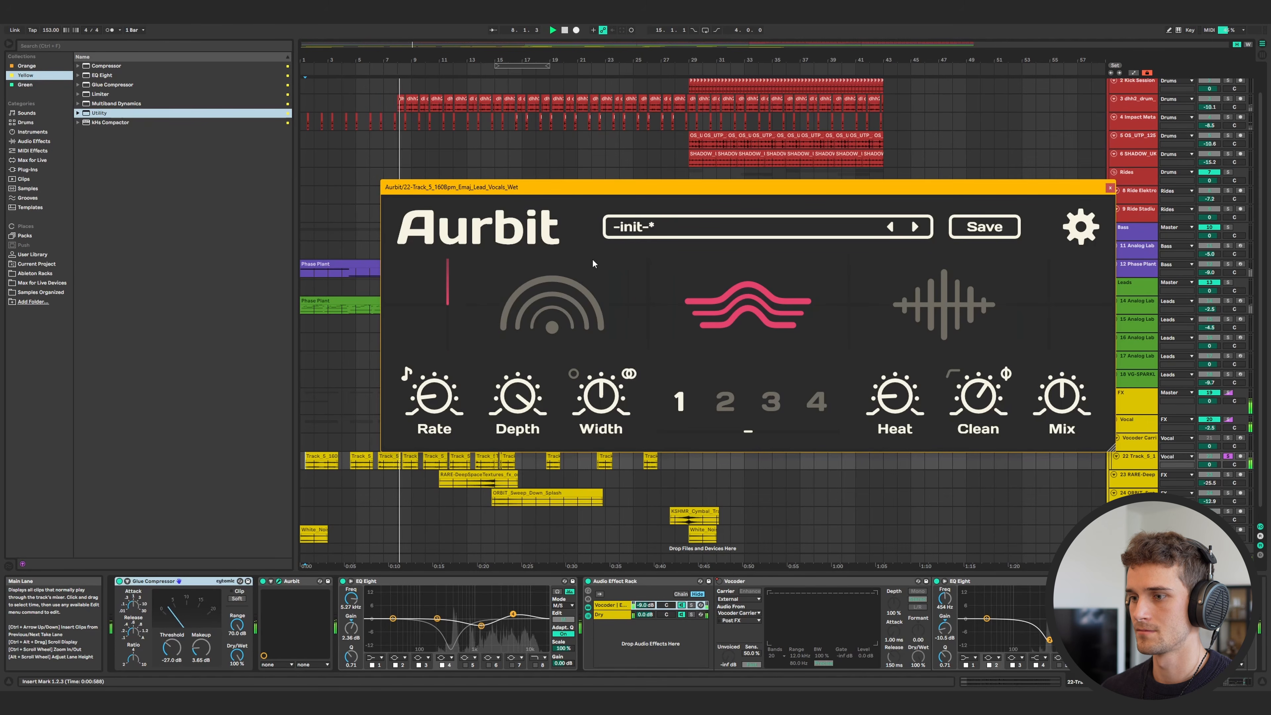
{"action": "left_click_drag", "start_coordinate": [579, 188], "coordinate": [589, 185]}
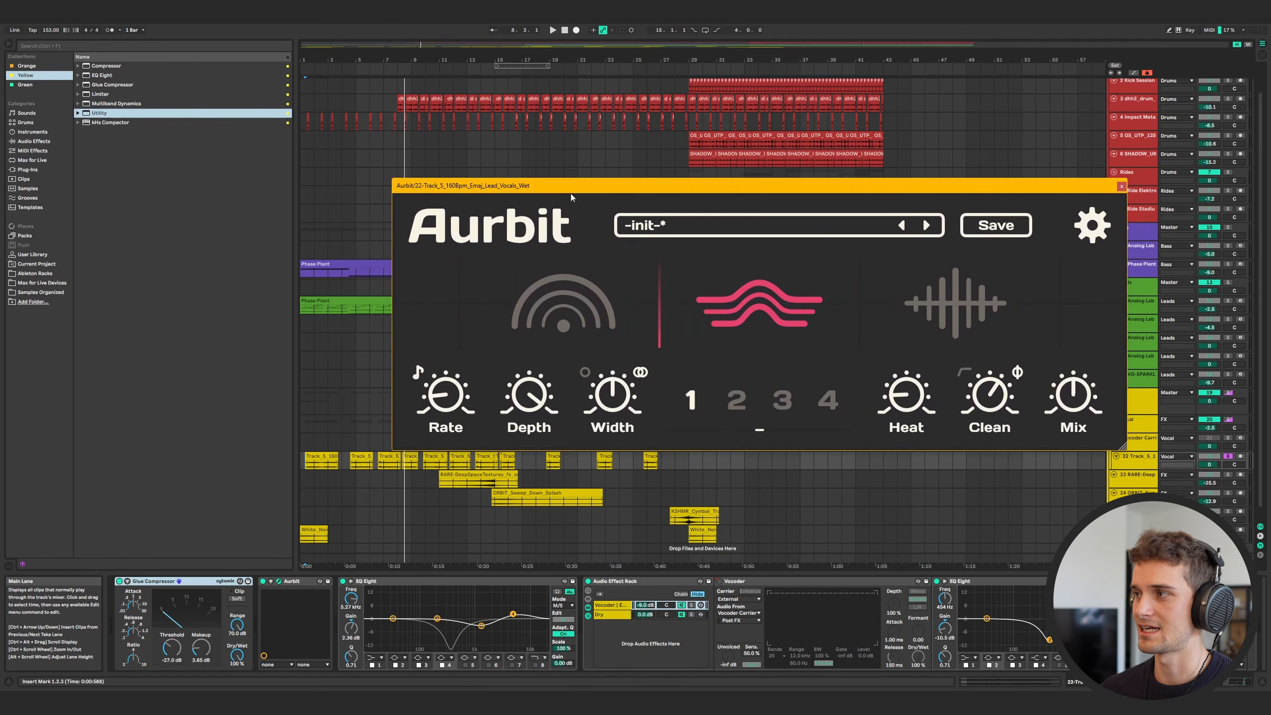
{"action": "key", "text": "space"}
{"action": "key", "text": "space"}
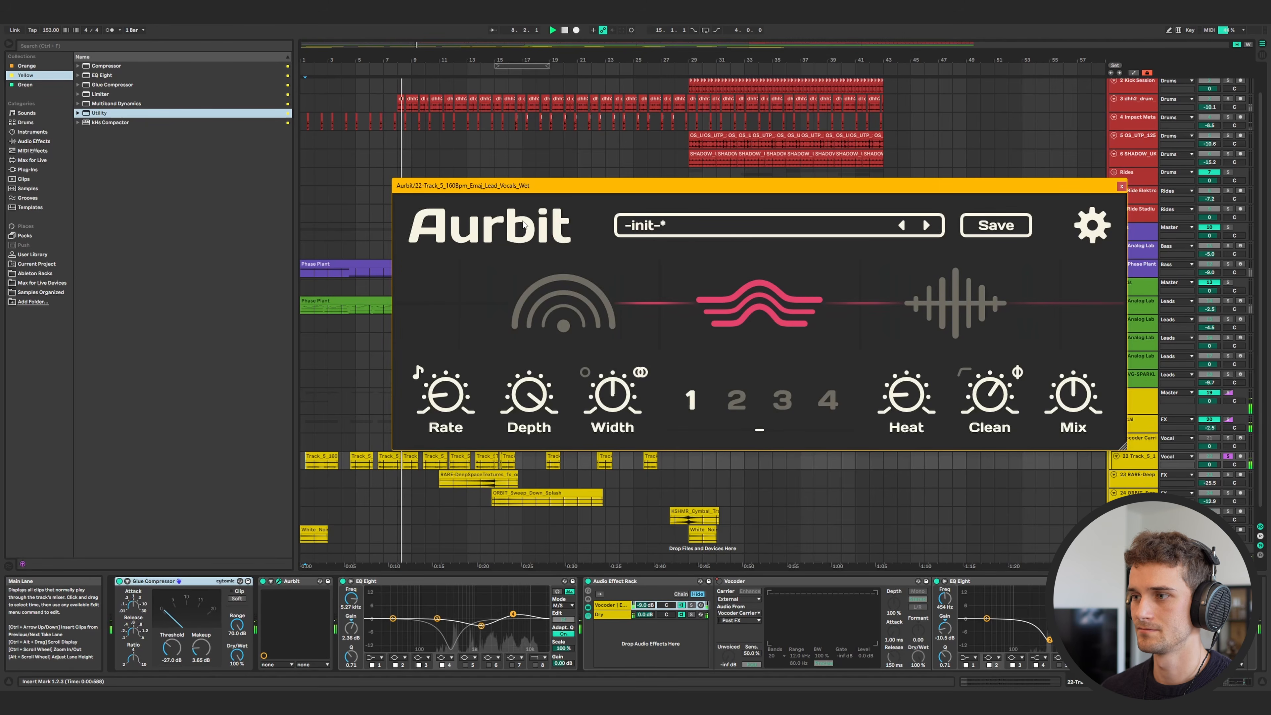
Play the soloed lead vocals from about bar 8 and bypass Aurbit to compare the sound.
{"action": "mouse_move", "coordinate": [916, 427]}
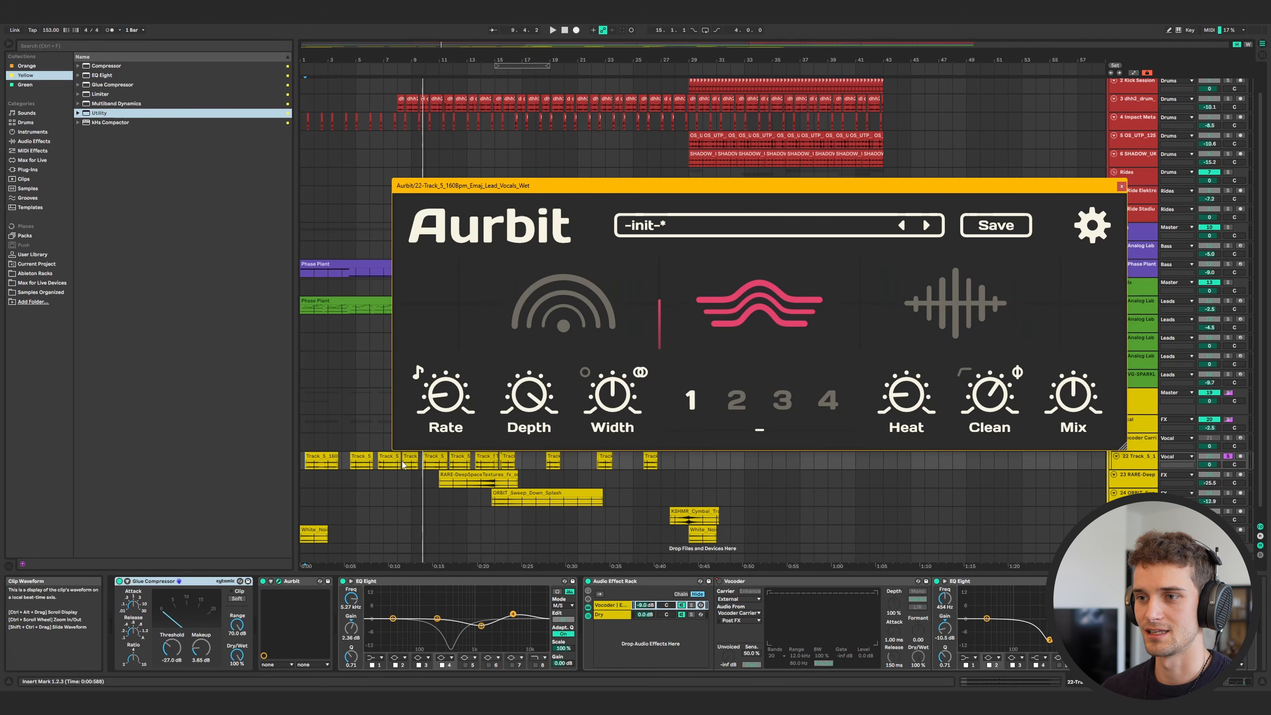
{"action": "left_click", "coordinate": [385, 468]}
{"action": "key", "text": "space"}
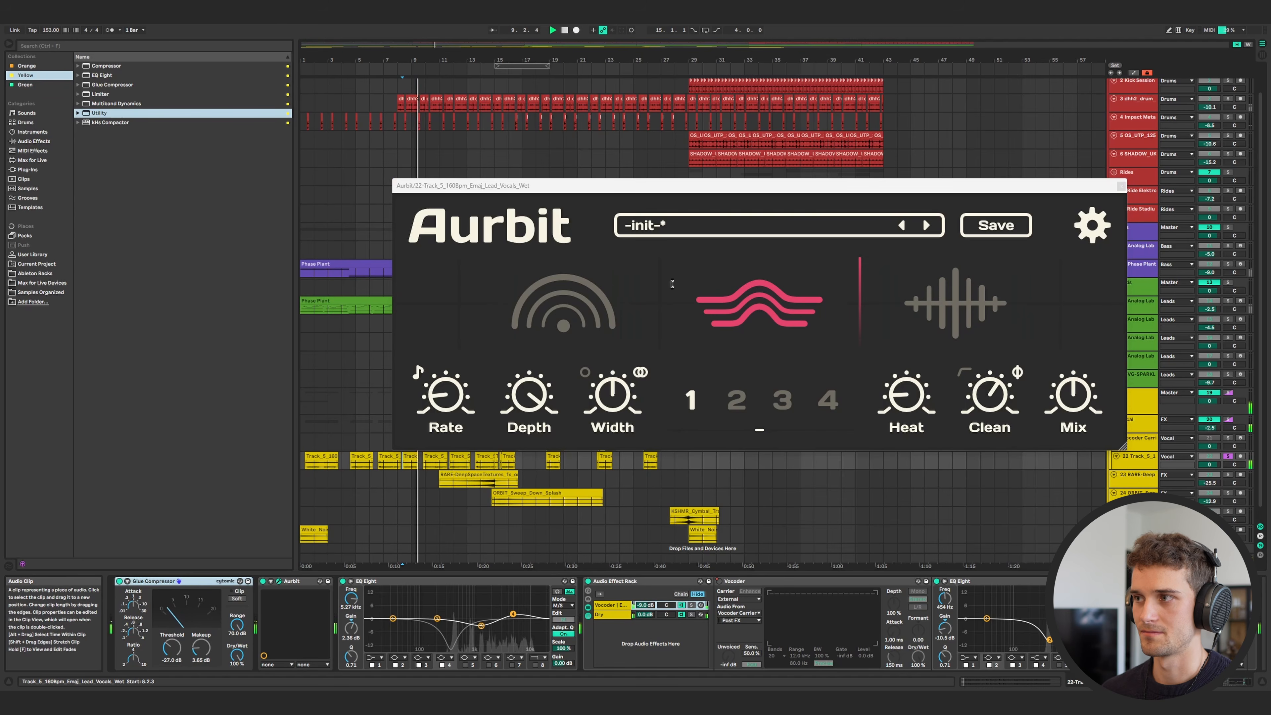
{"action": "left_click", "coordinate": [527, 230]}
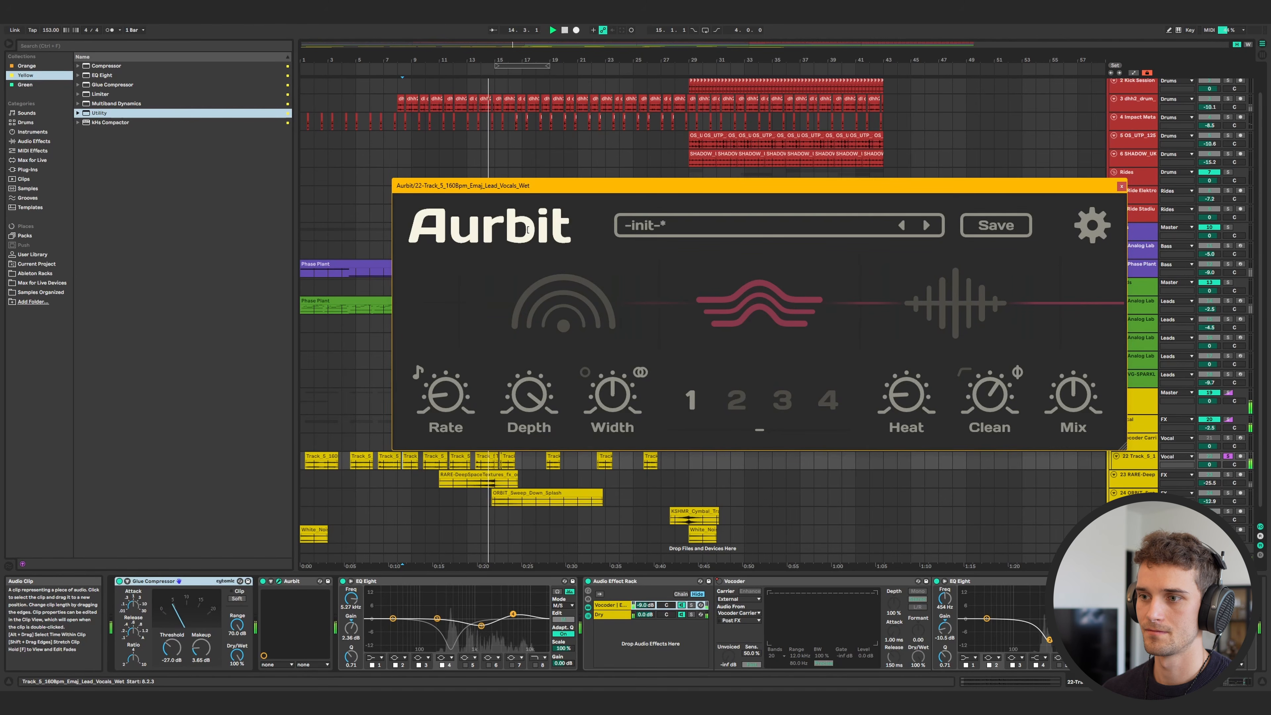